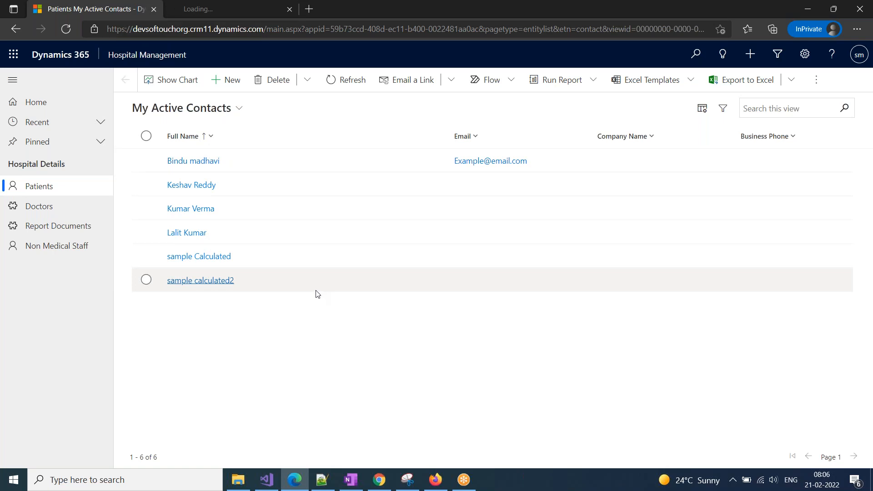
Open the first patient's contact record from My Active Contacts, then bring up the Start menu.
double_click(296, 170)
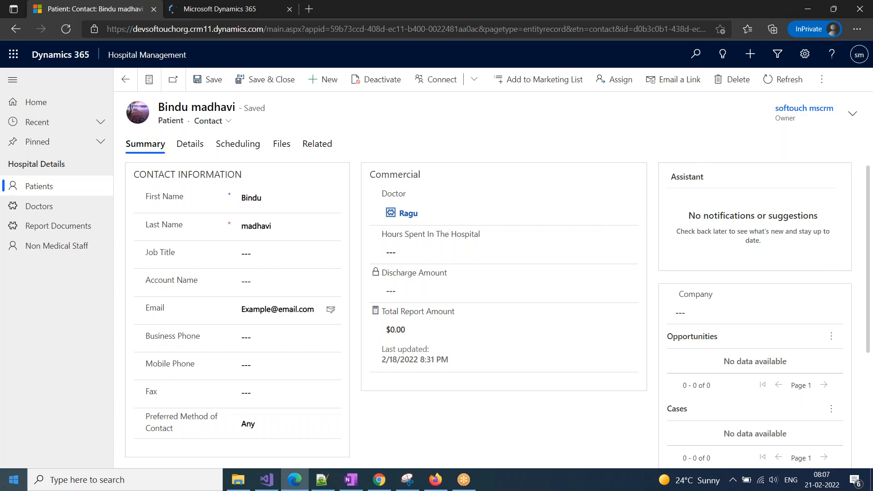
click(7, 486)
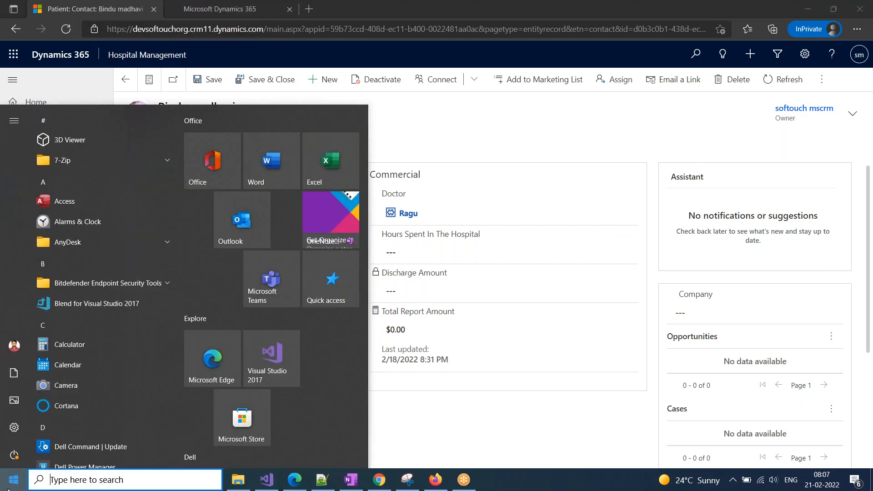
Launch Word by searching 'word' and create a new blank document.
text(word)
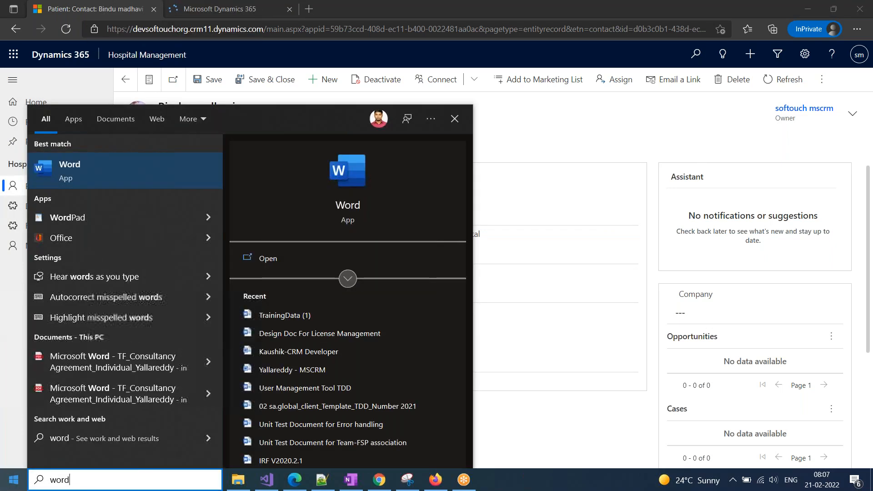
key(Return)
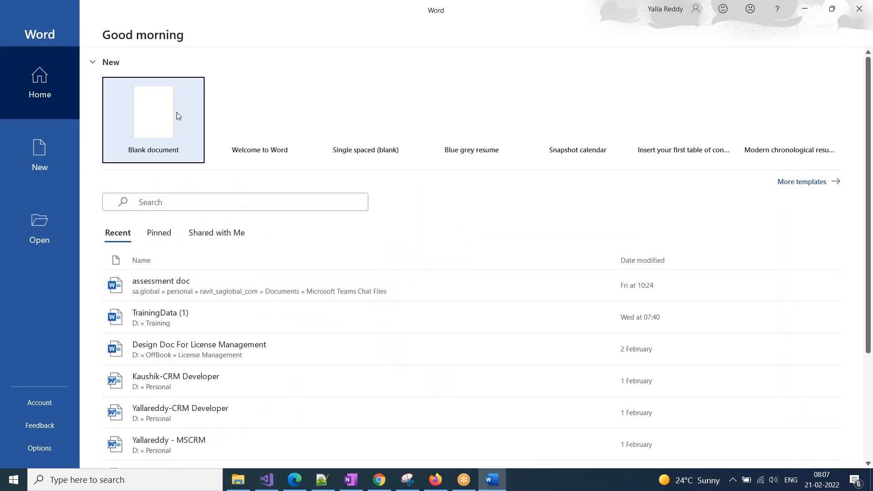
click(177, 115)
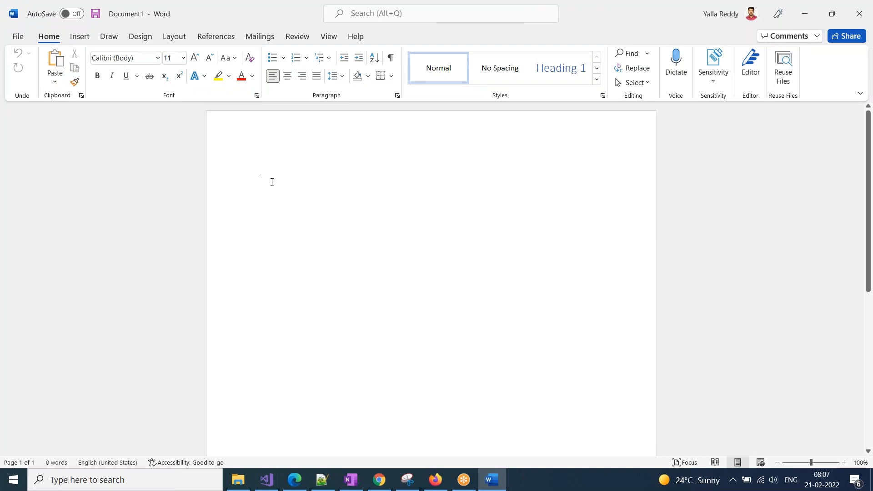
Enter header editing, move into the footer, then return to the document body.
double_click(294, 130)
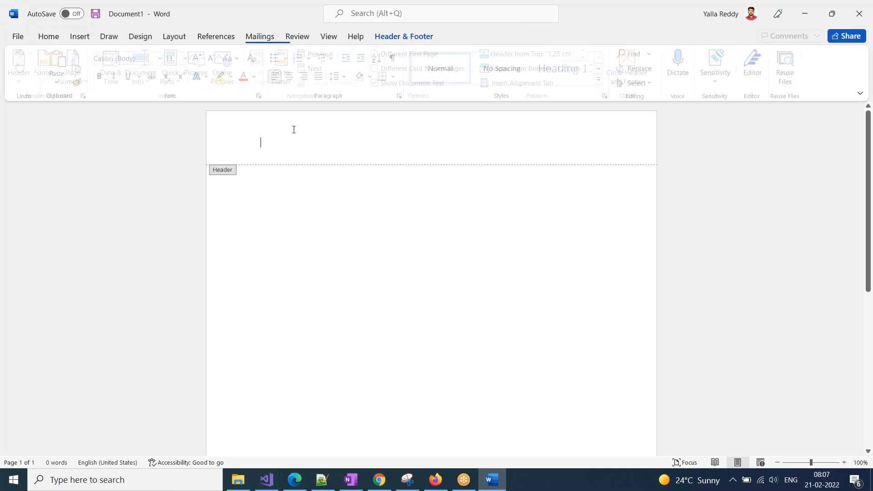
scroll(296, 425, down, 10)
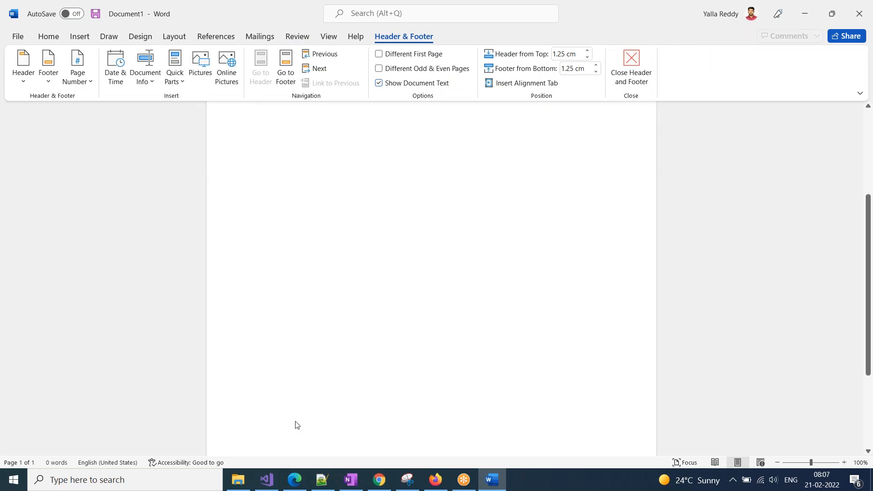
click(279, 432)
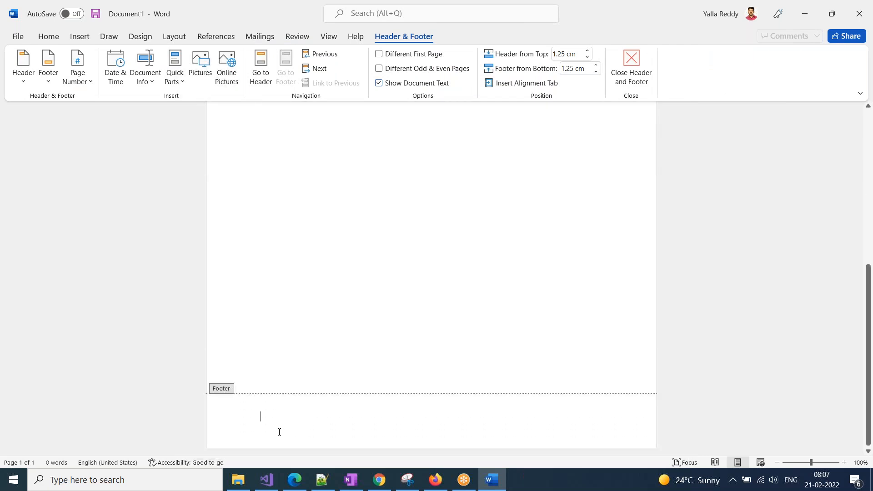
double_click(220, 391)
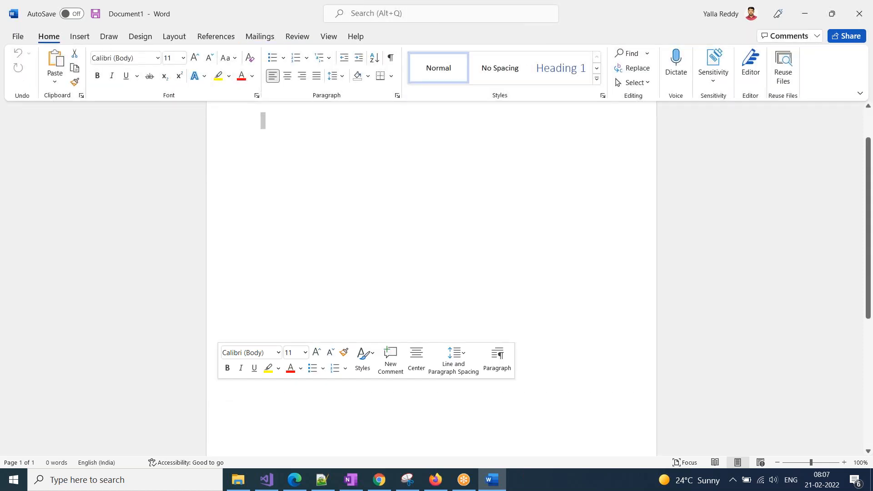
scroll(304, 278, up, 2)
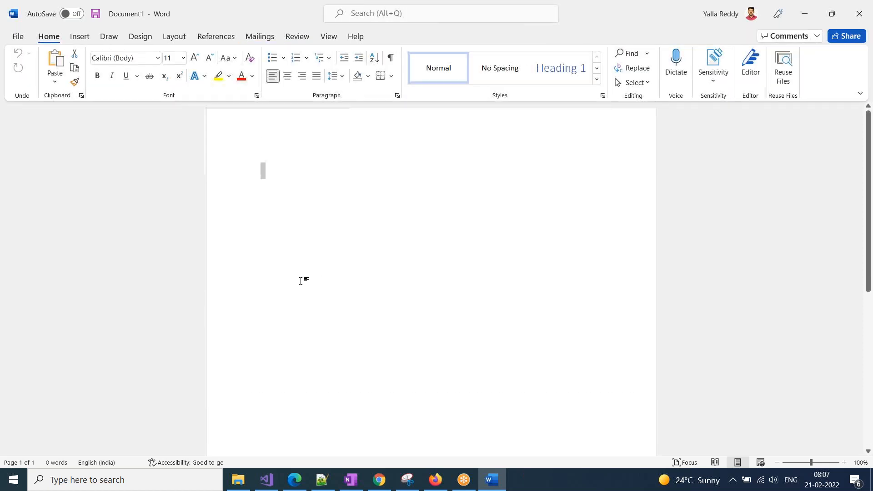
Insert the date 2/21/2022 into the page header and close header editing.
double_click(271, 133)
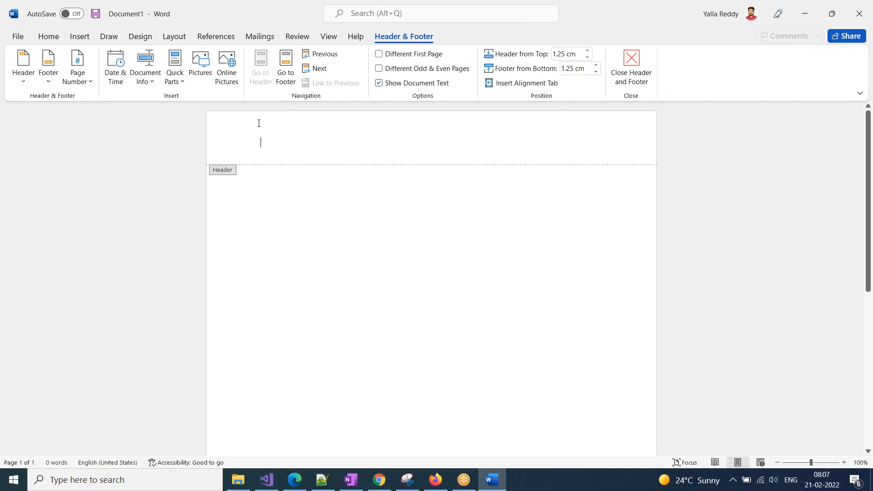
click(115, 68)
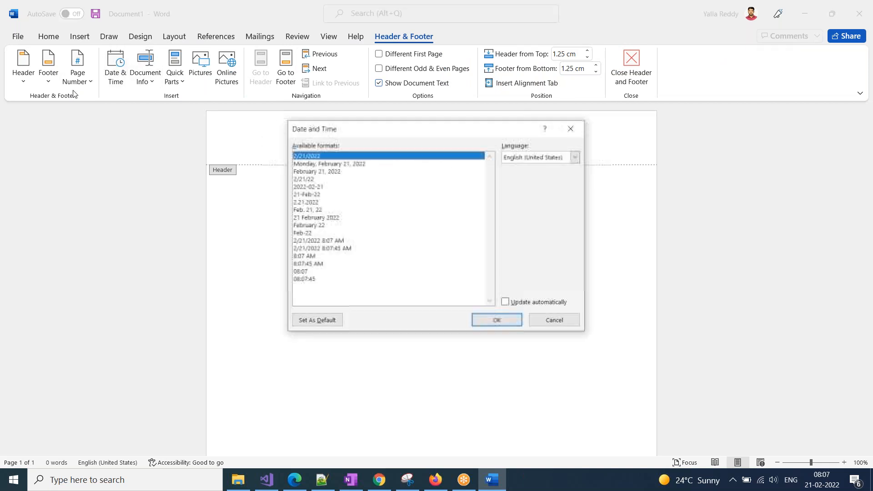
click(497, 321)
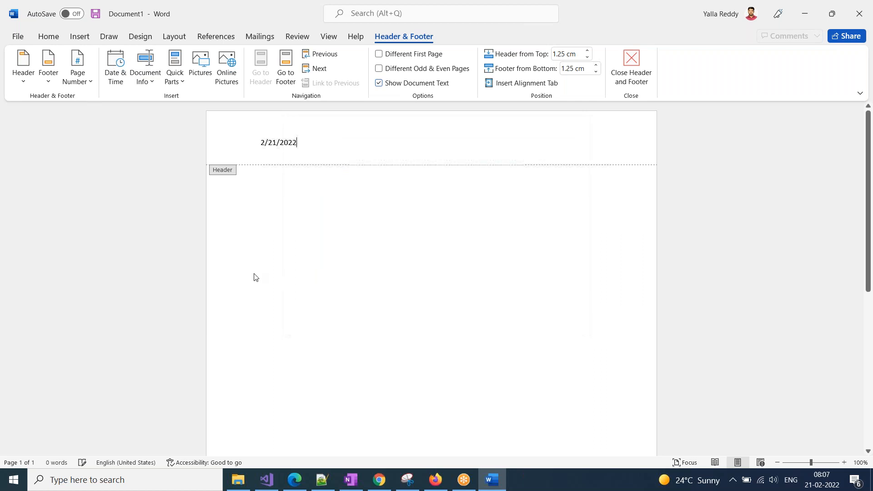
double_click(262, 197)
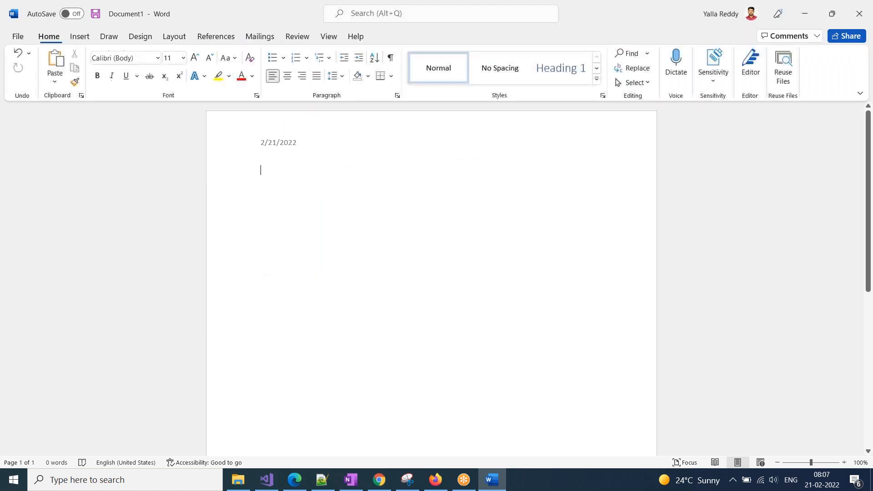
scroll(293, 312, down, 5)
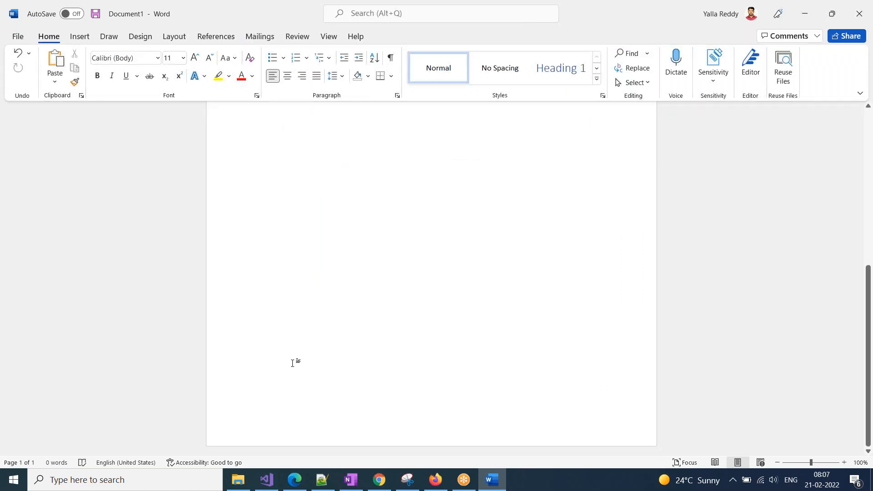
scroll(299, 415, up, 6)
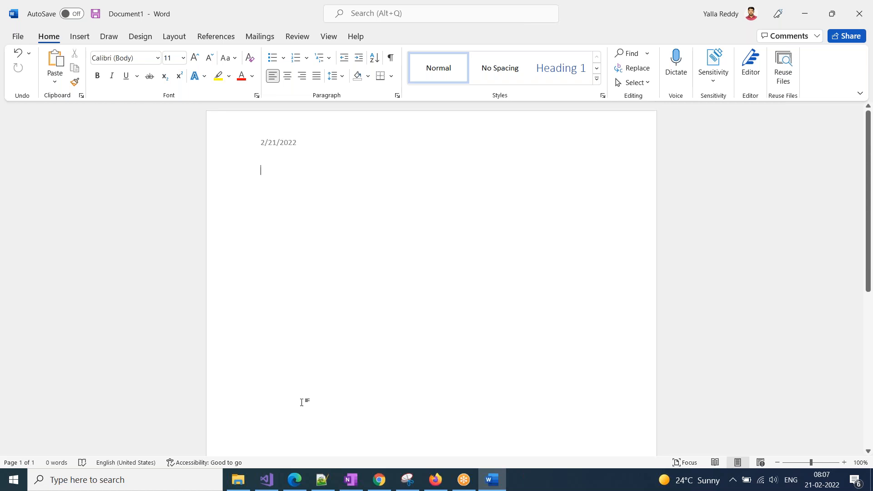
Draw a red freehand loop on the page and move it lower and to the right.
click(110, 38)
click(130, 68)
mouse_move(361, 241)
mouse_down()
mouse_move(292, 246)
mouse_move(566, 273)
mouse_move(383, 318)
mouse_up()
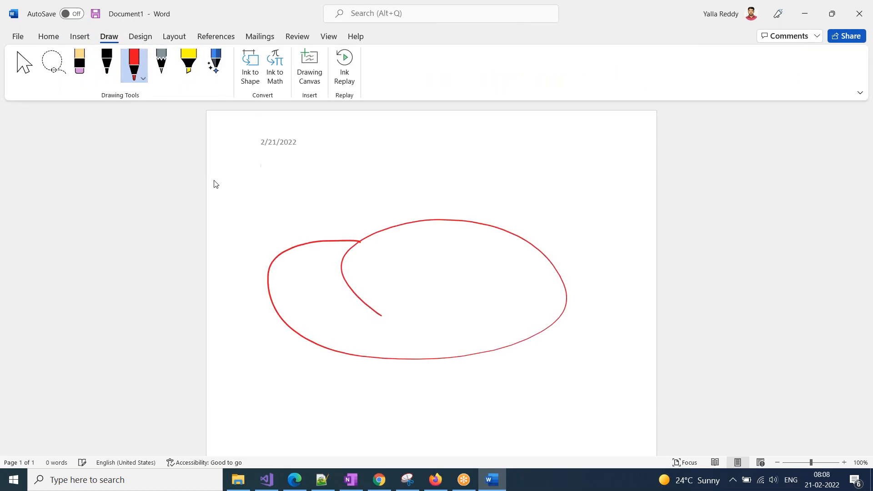
click(32, 67)
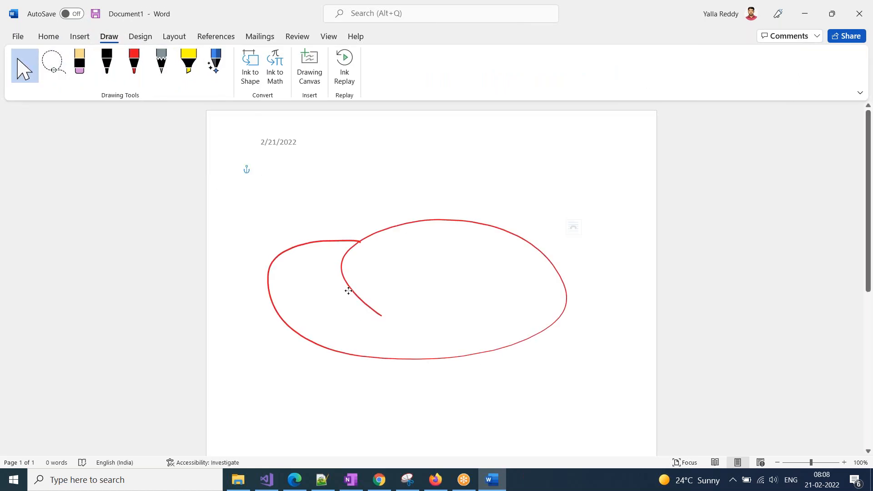
drag(318, 243, 363, 306)
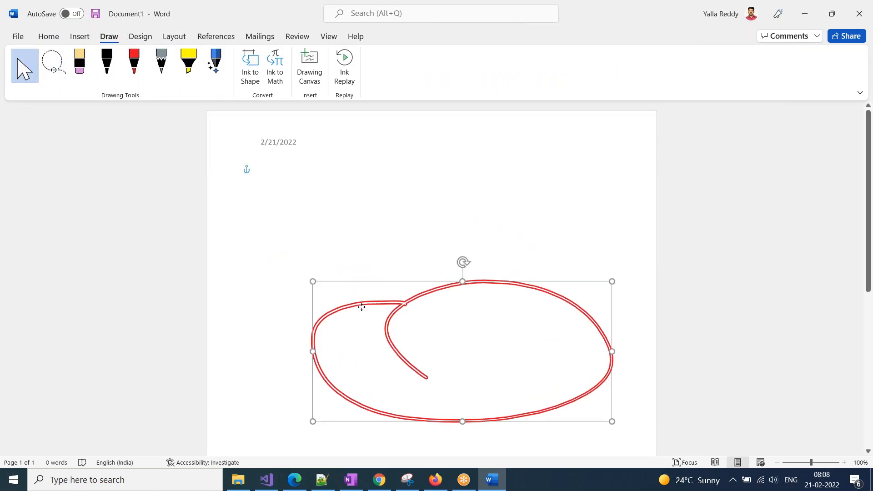
Open the Insert table grid, dismiss it without inserting, and return to the Dynamics 365 record.
click(80, 36)
click(90, 68)
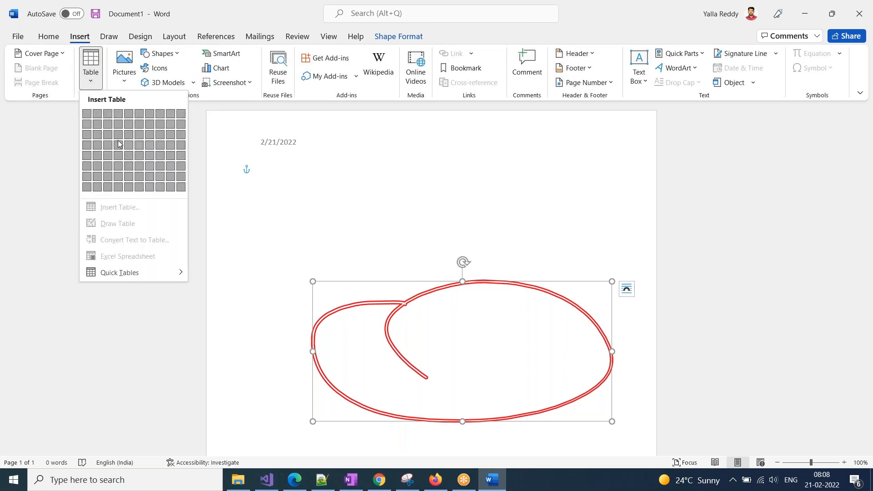
click(377, 230)
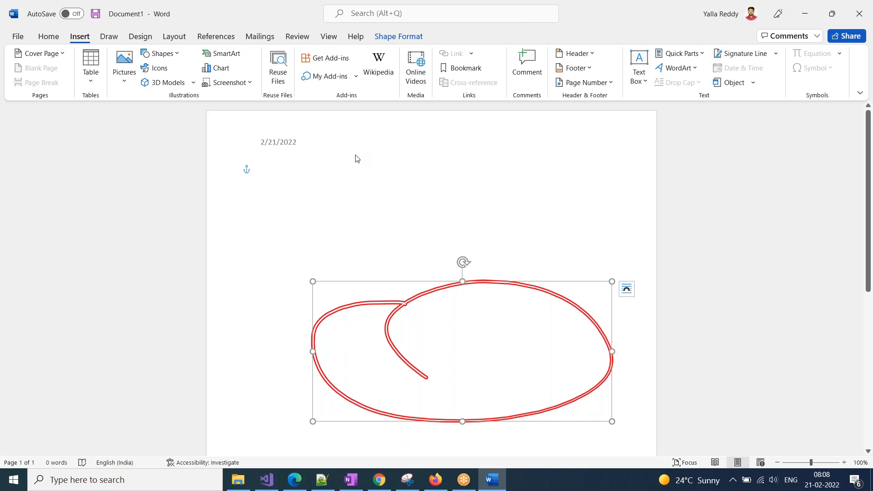
click(295, 480)
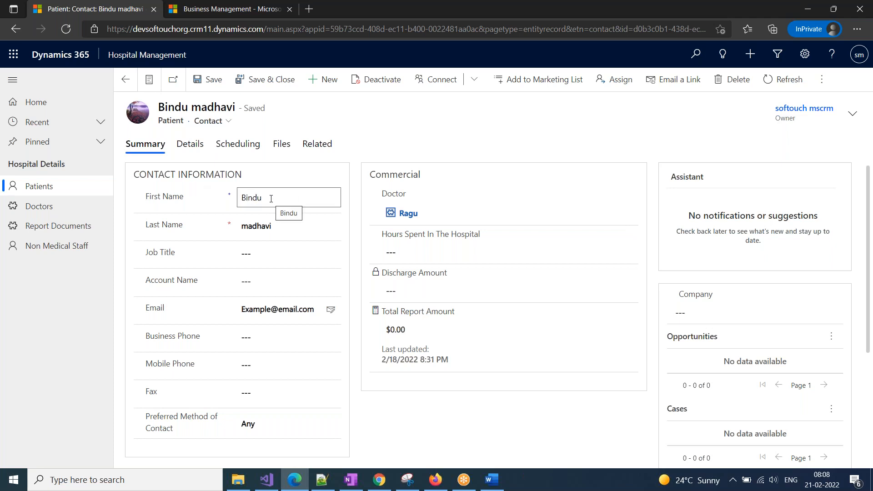
Browse the patient record's Details, Summary, Scheduling and Files tabs, then open the Related list.
click(190, 151)
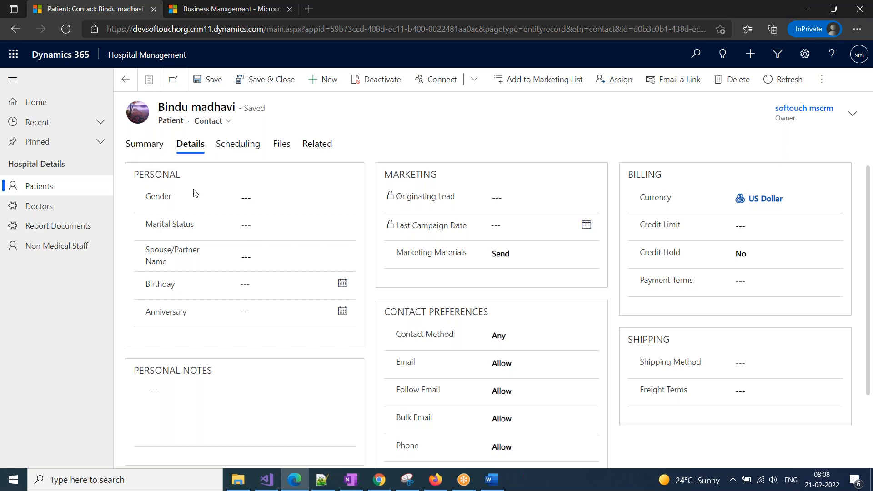
click(137, 145)
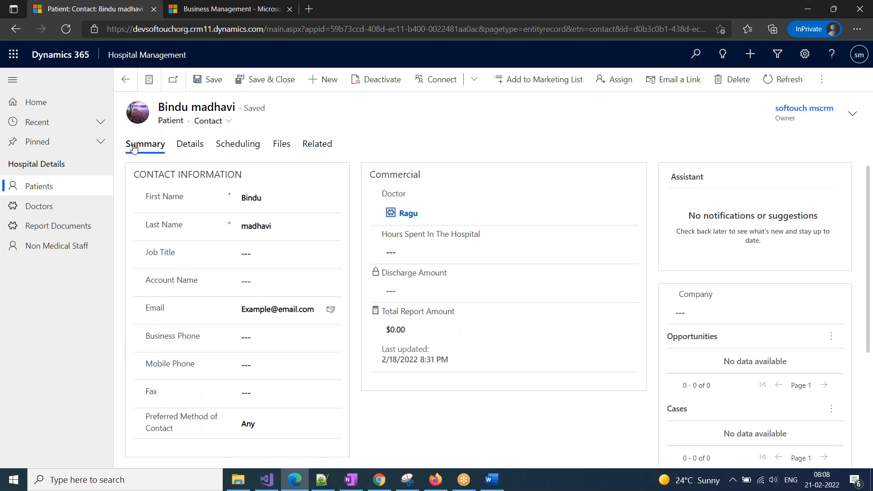
click(184, 150)
click(239, 149)
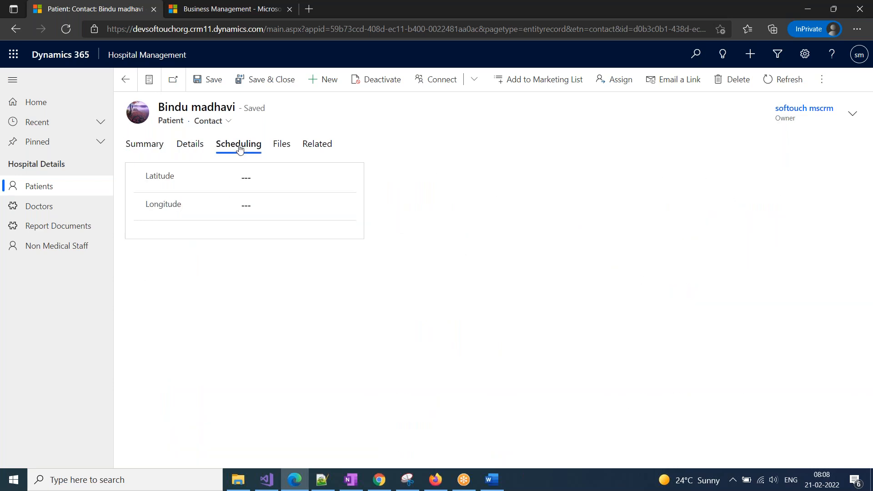
click(283, 147)
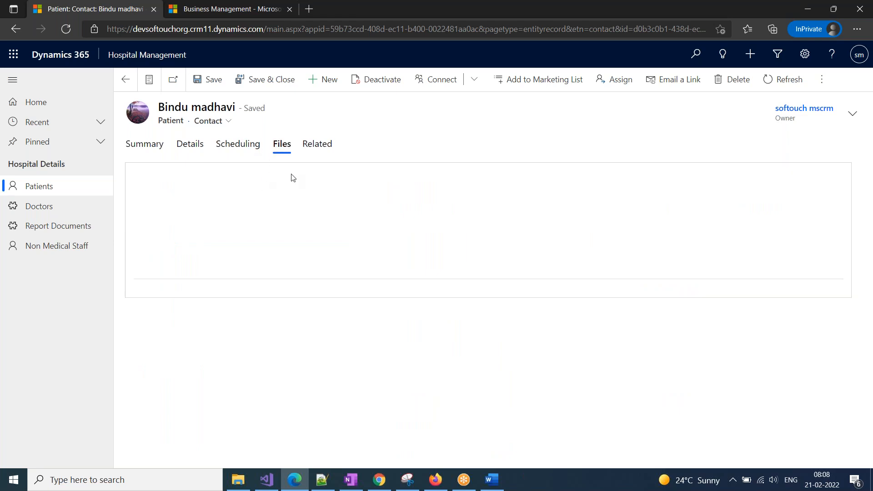
click(318, 145)
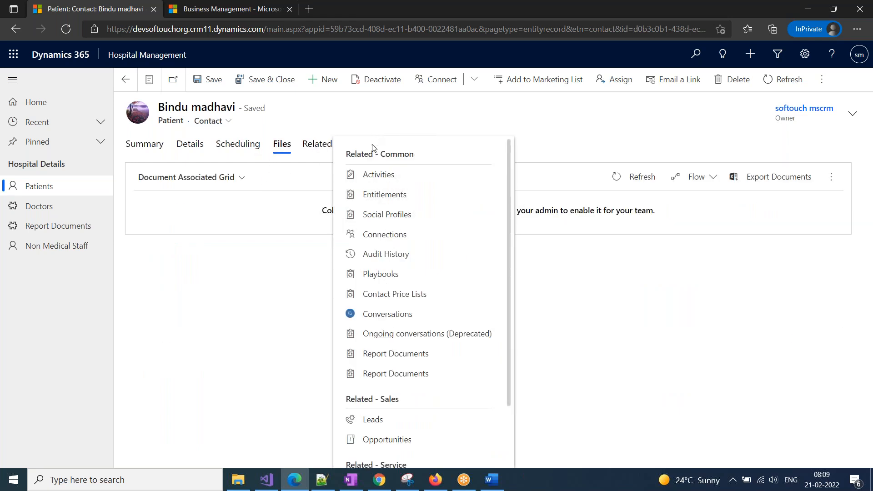
View related Activities, return to the Details tab, and open the Related list showing Report Documents.
click(378, 175)
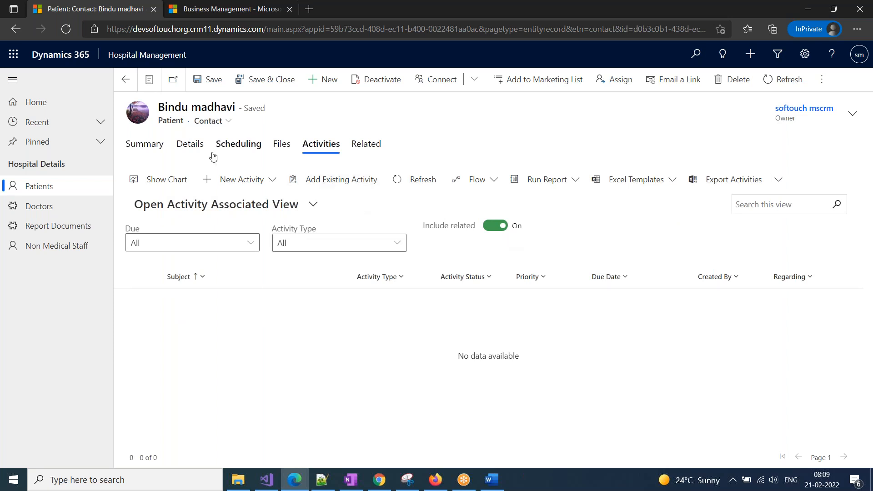
click(134, 146)
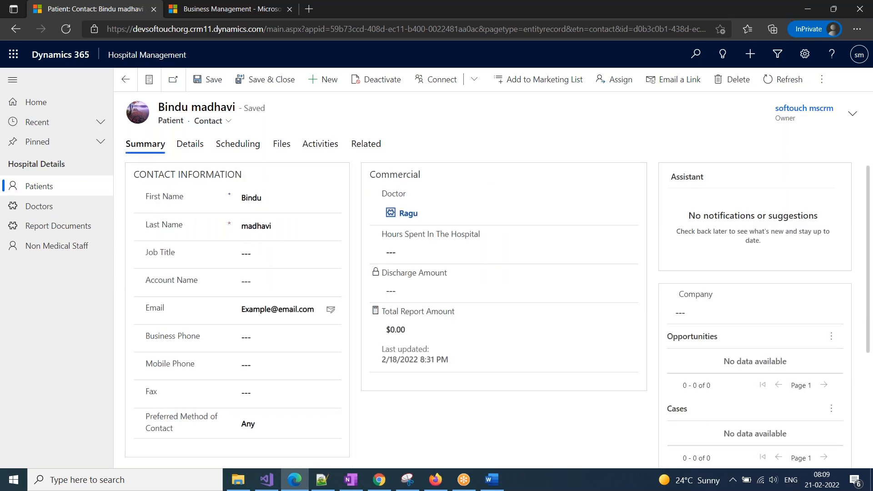
click(190, 153)
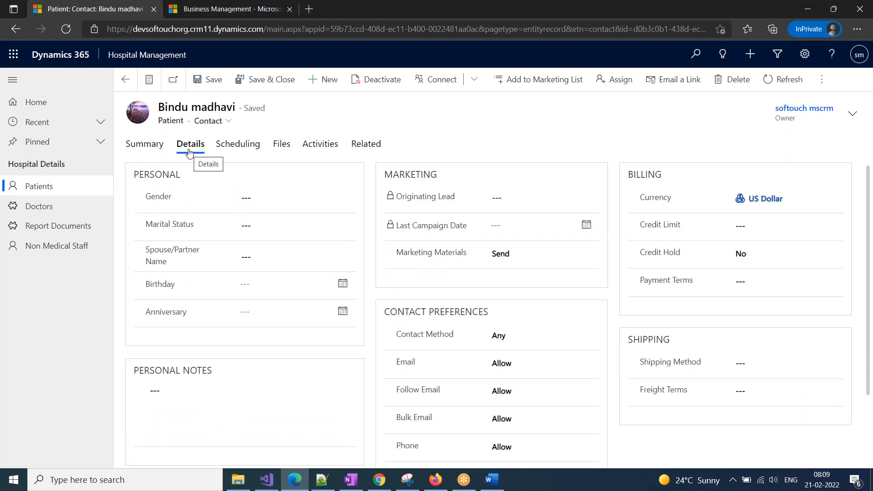
click(378, 148)
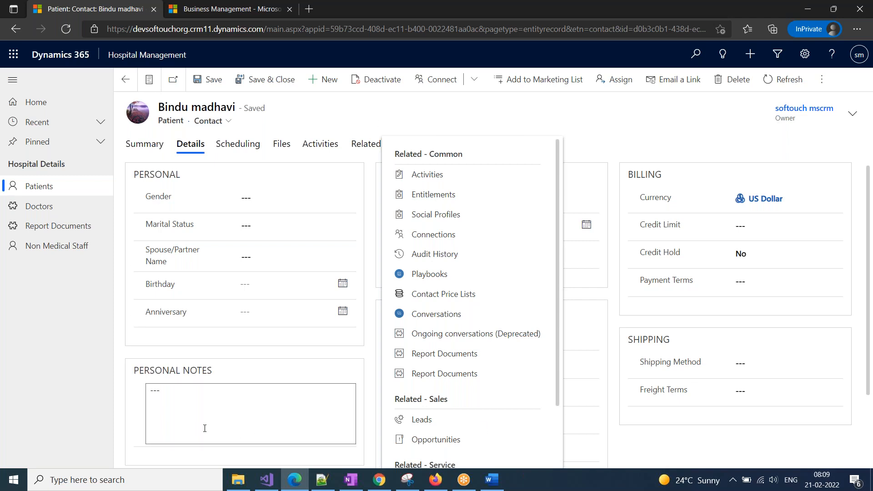
Switch to the Business Management tab and go to Settings > Solutions.
click(192, 11)
click(176, 60)
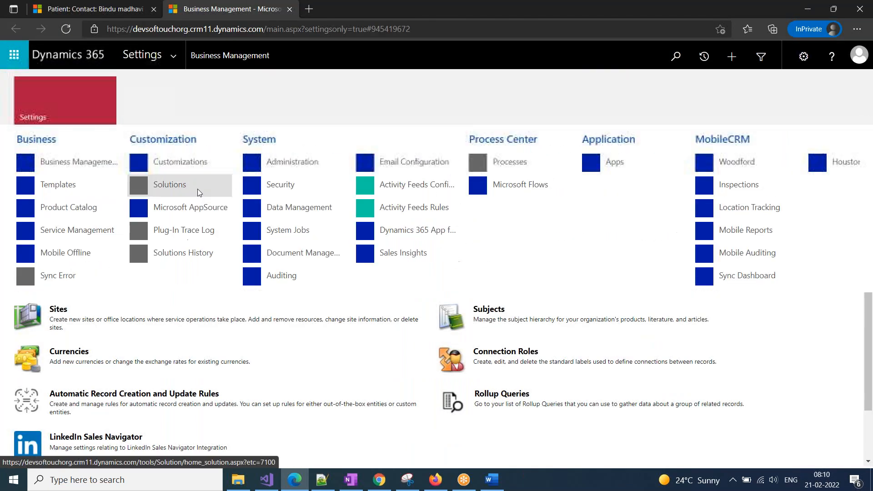
click(179, 185)
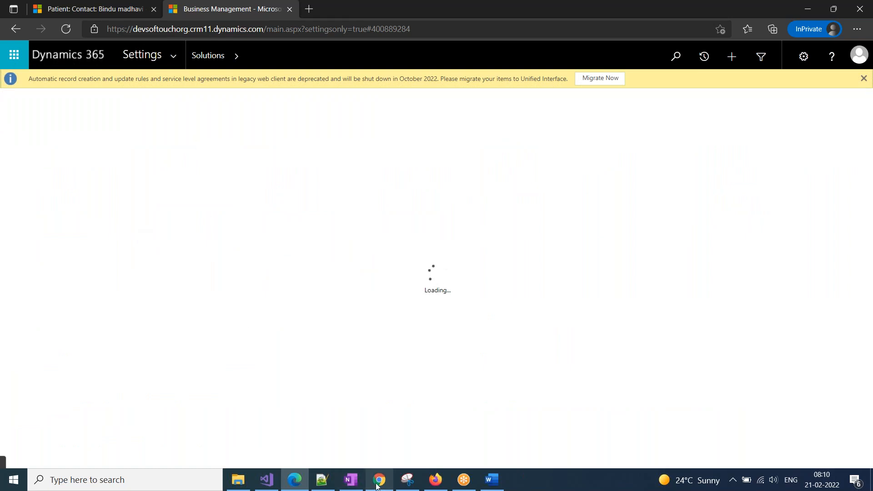
Bring OneNote forward and open the Batch FEB section, scrolling down to the C# Note.
click(351, 482)
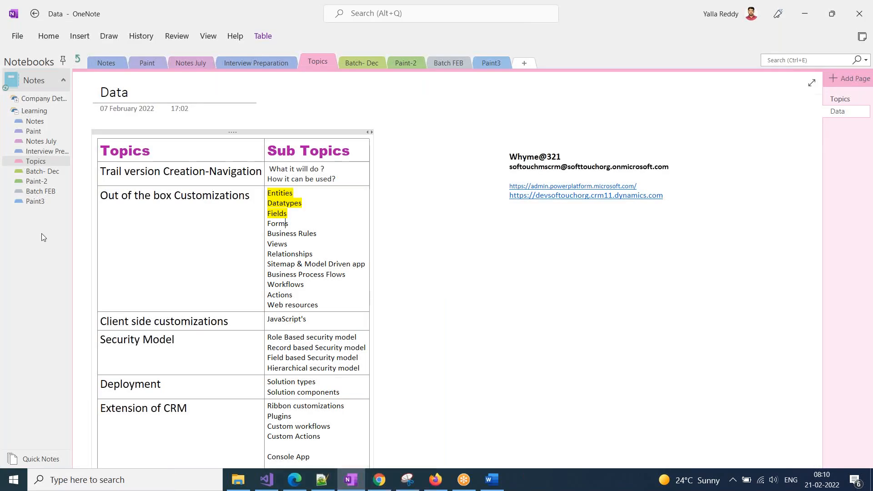
click(34, 192)
scroll(158, 397, down, 5)
scroll(158, 397, down, 15)
scroll(153, 395, down, 1)
Type the heading 'Forms:' with '-Main' as the first list line below C# Note.
click(122, 188)
text(Fo)
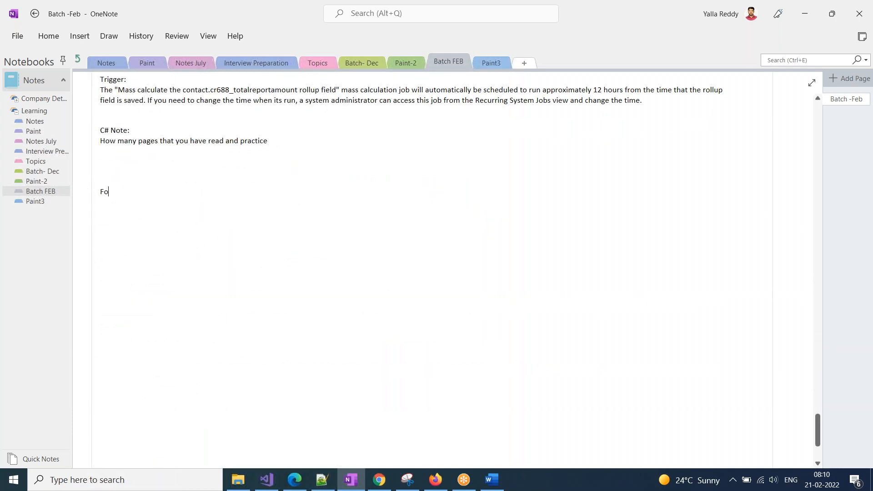
text(rms:)
key(Return)
text(---------)
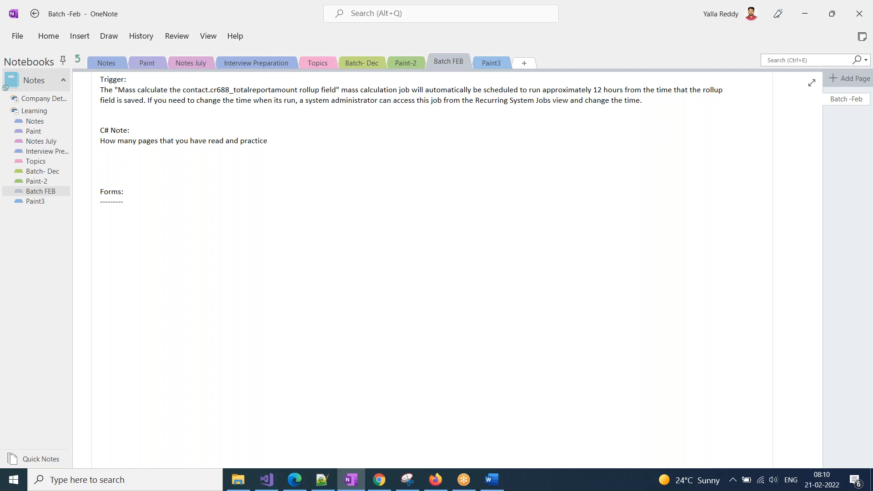
text(Main)
Add Quick Create, Quick View and Card Form lines under Main, correcting typos.
key(Return)
text(Qucik)
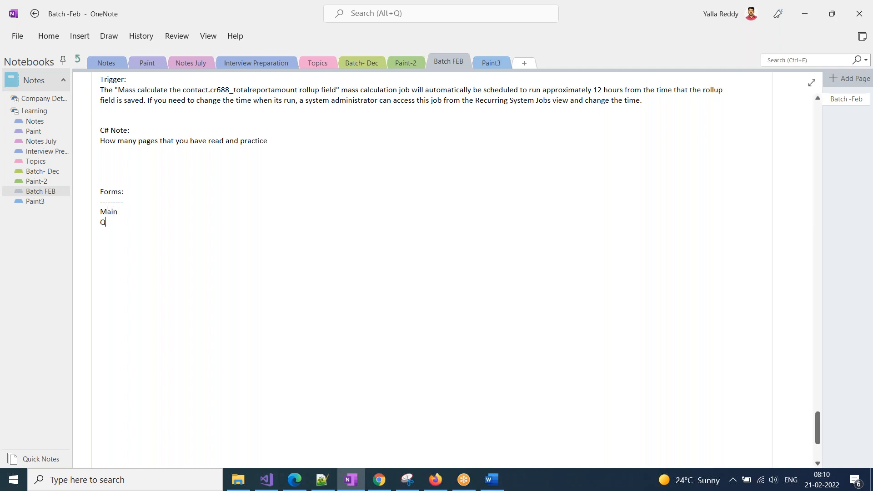
key(BackSpace)
key(BackSpace)
key(BackSpace)
text(ick Create)
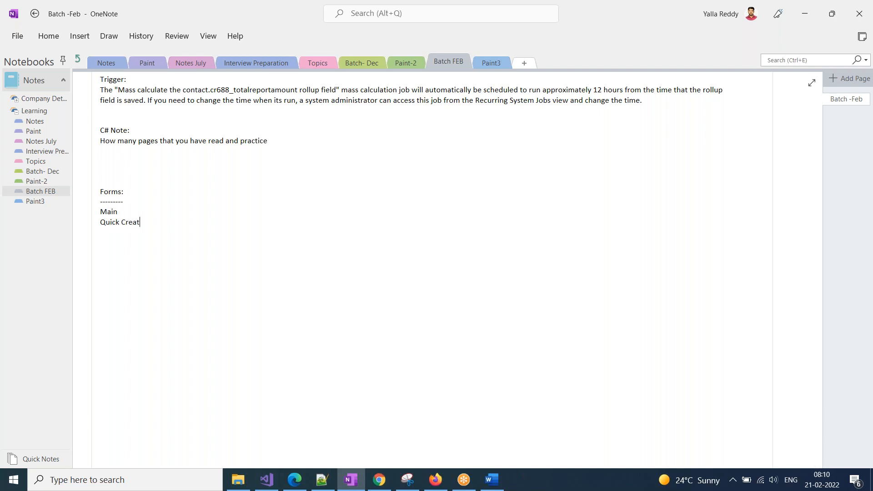
key(Return)
text(Qucik)
key(BackSpace)
key(BackSpace)
key(BackSpace)
text(ICK)
key(BackSpace)
key(BackSpace)
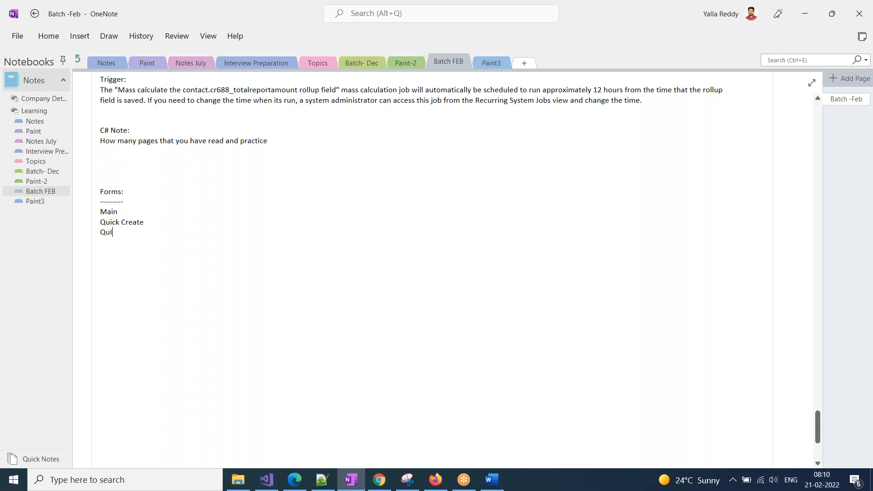
text(CK)
key(BackSpace)
key(BackSpace)
key(BackSpace)
text(ick )
text(View )
text(Card Form)
Select the Main through Quick View lines, then return to the Dynamics 365 solutions list.
drag(138, 233, 89, 212)
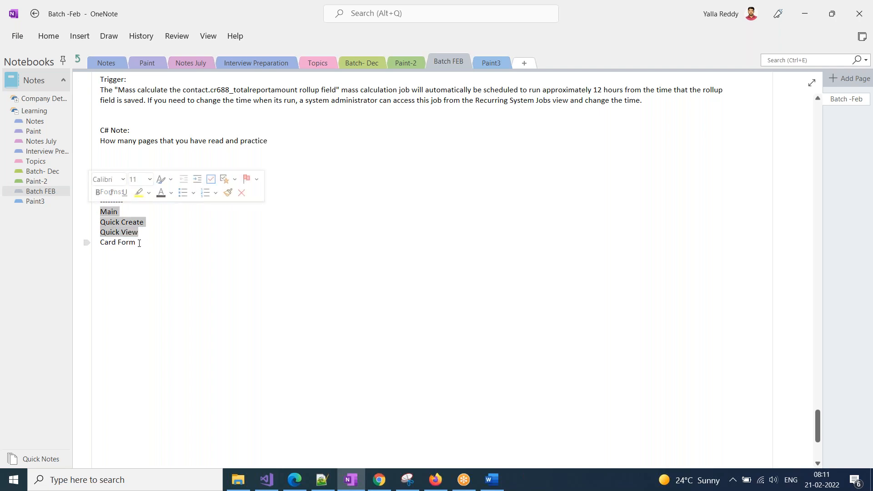
drag(137, 243, 101, 243)
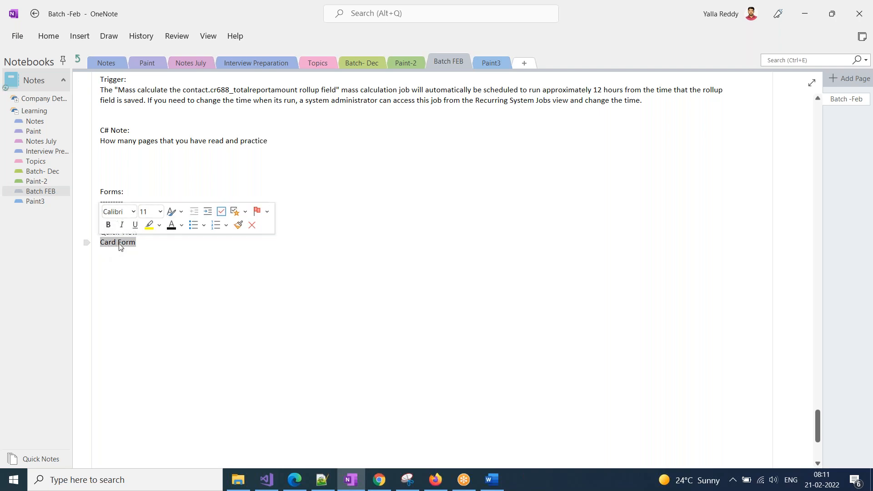
click(164, 252)
drag(149, 236, 101, 215)
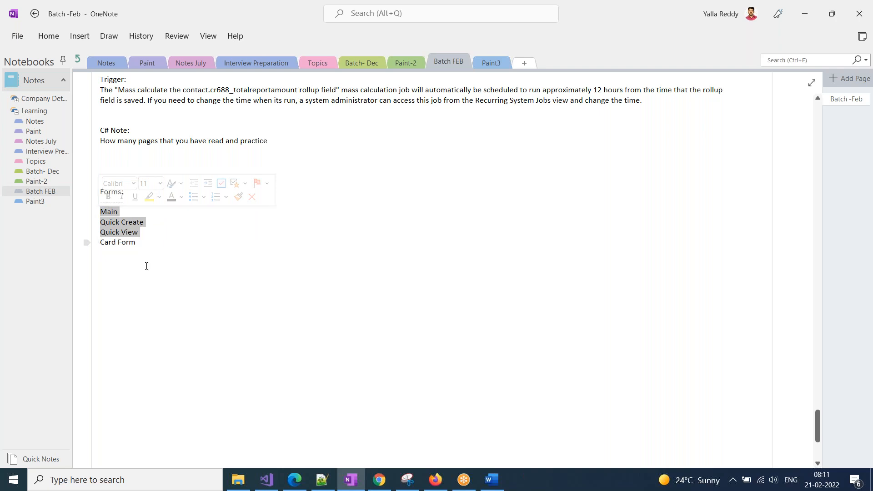
mouse_move(299, 485)
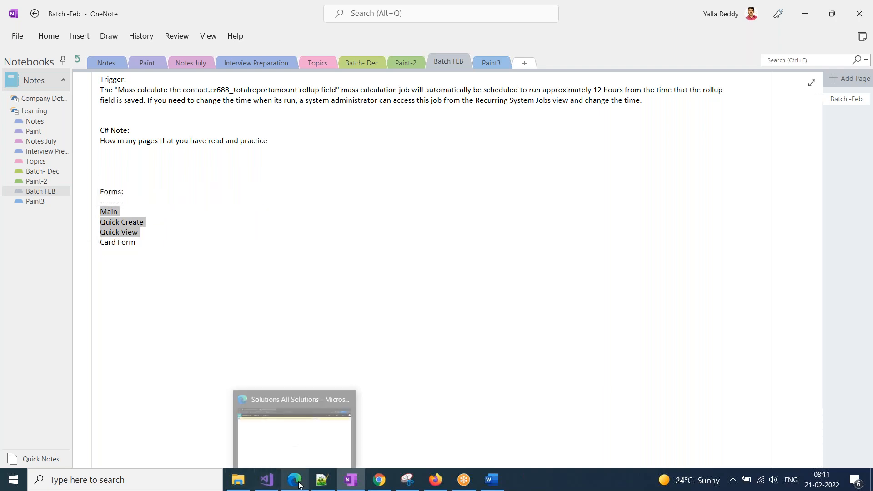
click(299, 445)
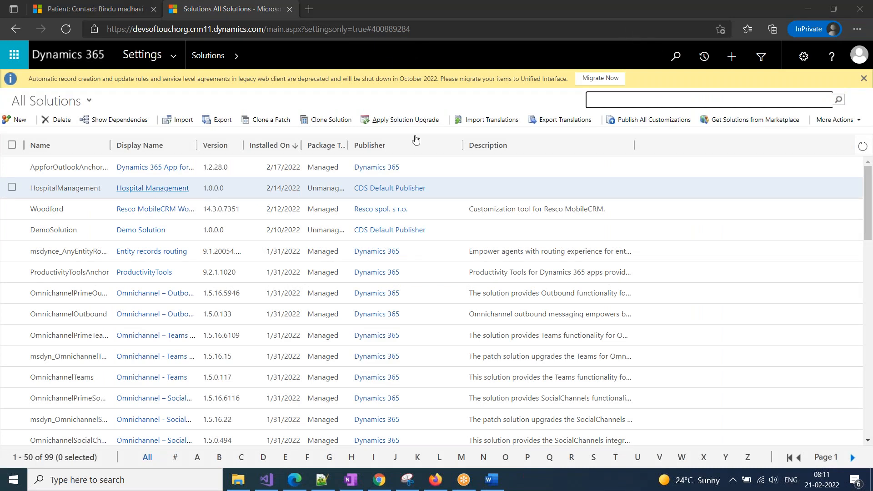
Dismiss the not-responding warning, pop-up alert and blocked pop-ups notice, then bring up the Hospital Management window.
click(139, 191)
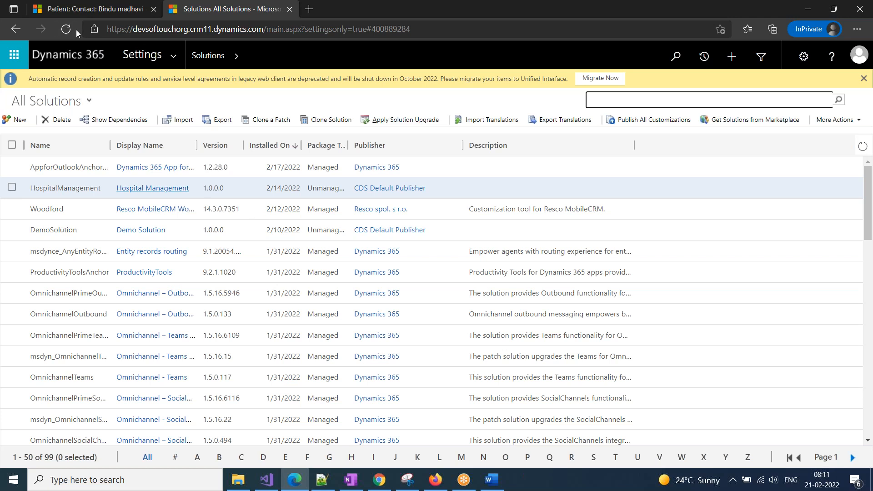
click(475, 128)
click(551, 133)
click(689, 30)
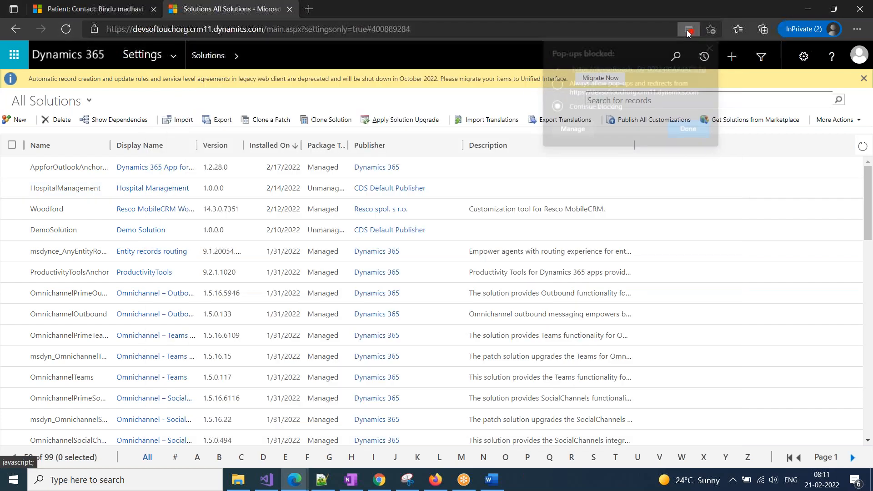
click(690, 130)
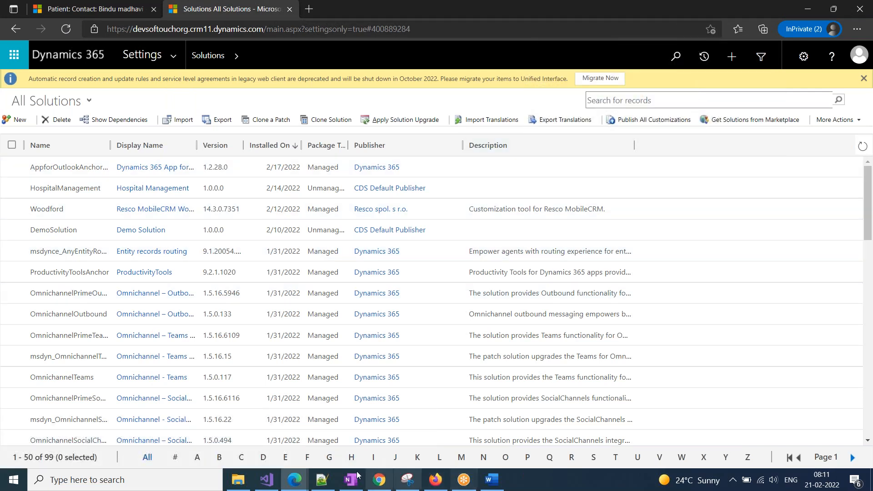
mouse_move(294, 480)
click(349, 445)
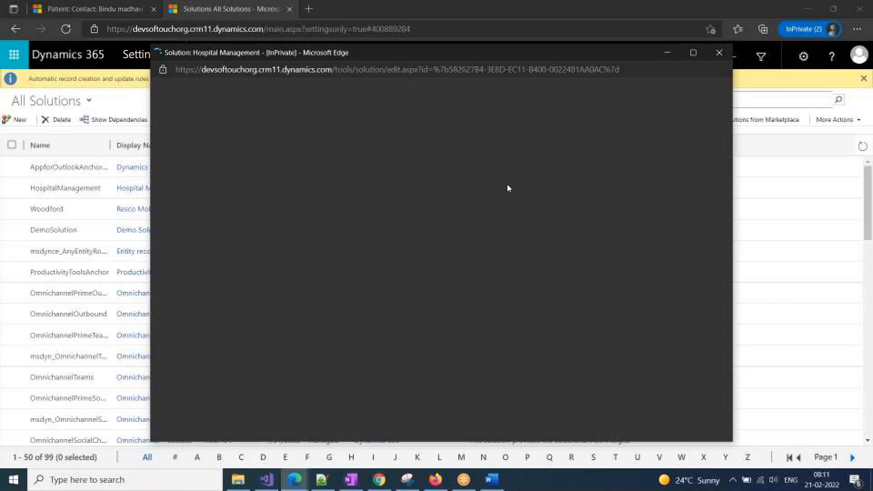
Close the stalled Hospital Management window, reopen it from its solution link, and close it again.
click(719, 52)
click(158, 189)
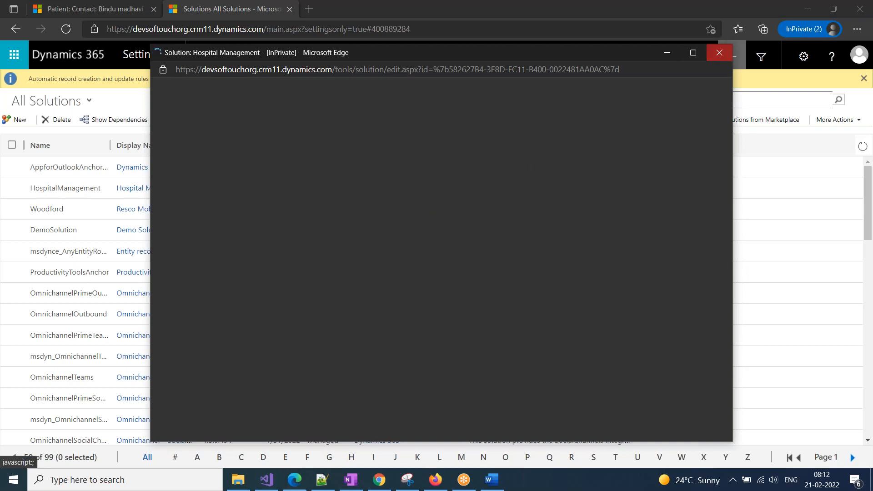
click(719, 52)
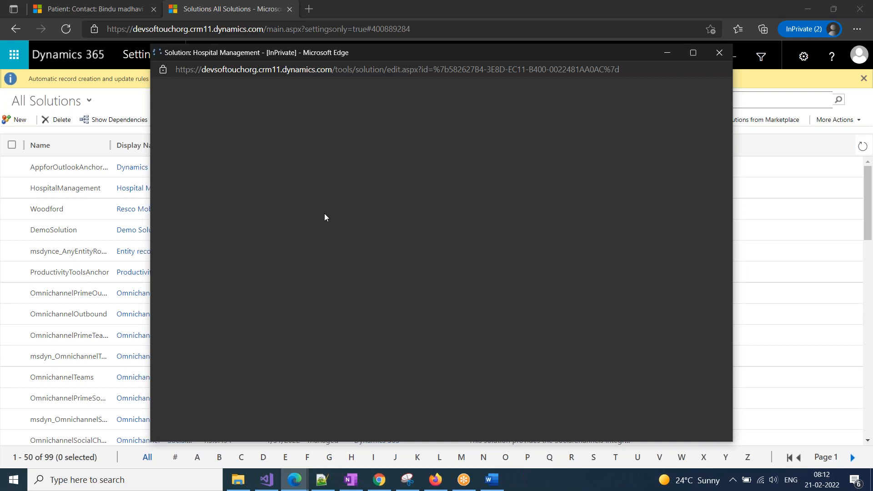
click(719, 52)
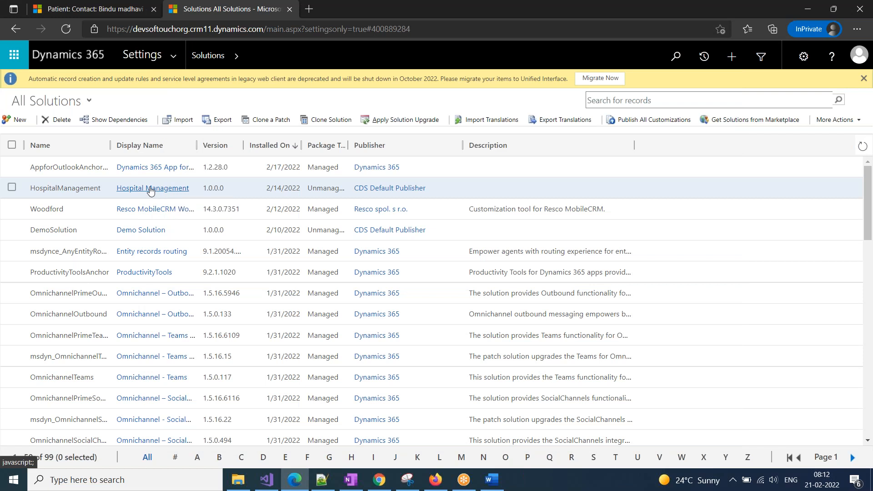
Open the Hospital Management solution's Patient forms in a maximized window, then switch to Chrome.
click(151, 189)
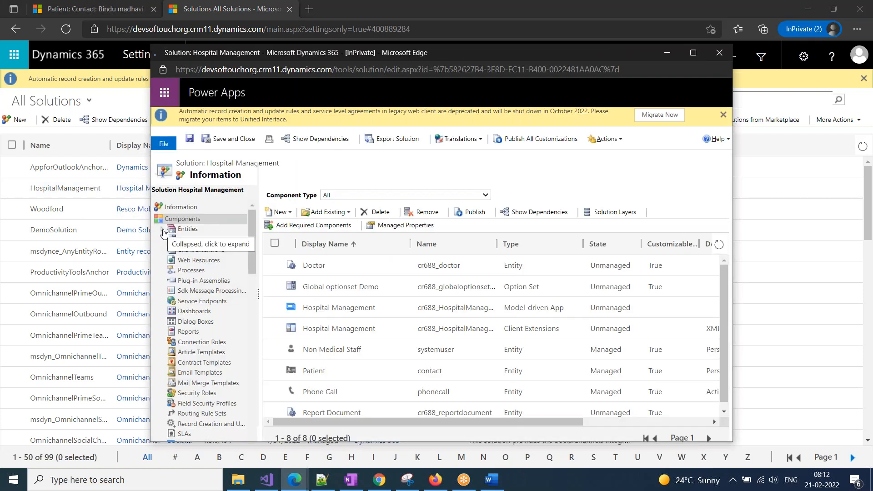
click(163, 229)
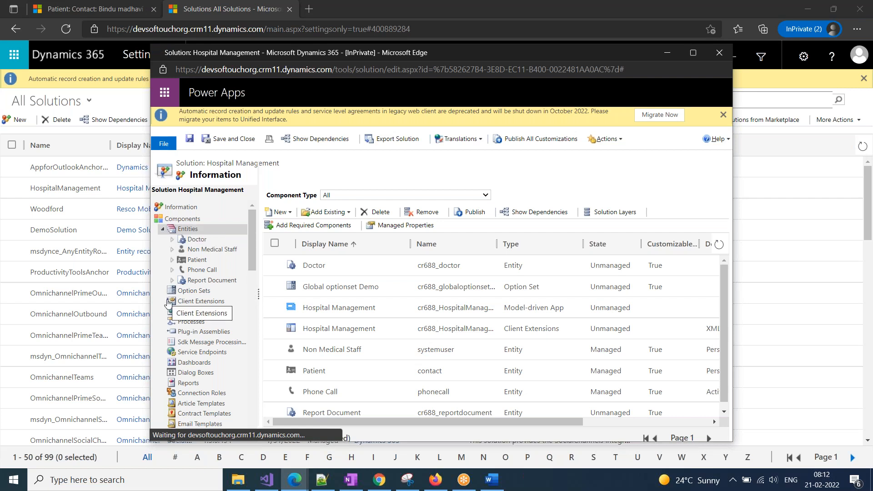
click(172, 260)
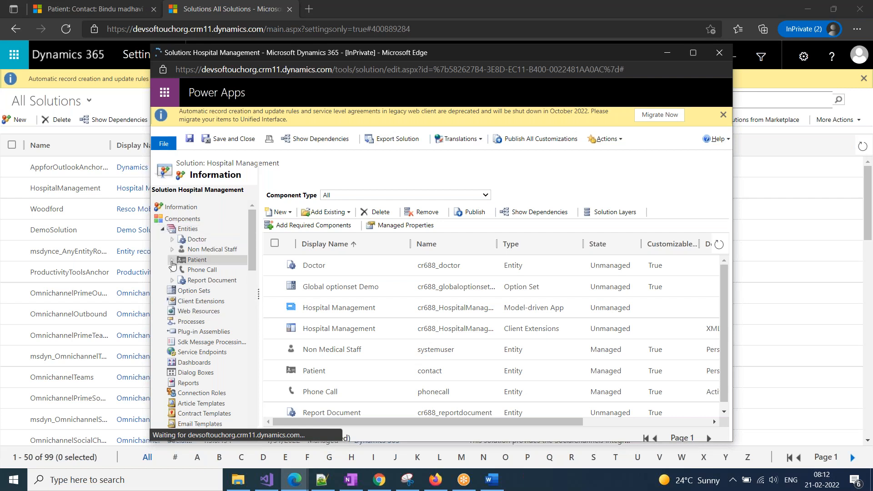
click(206, 269)
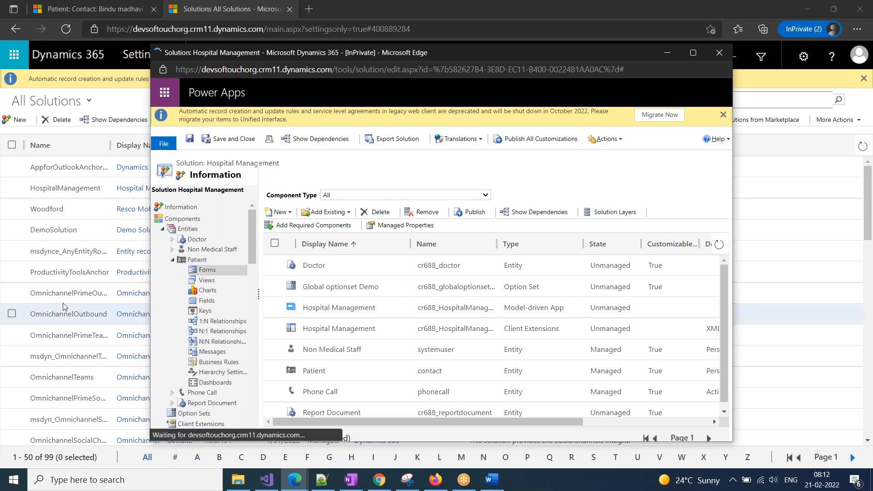
click(694, 54)
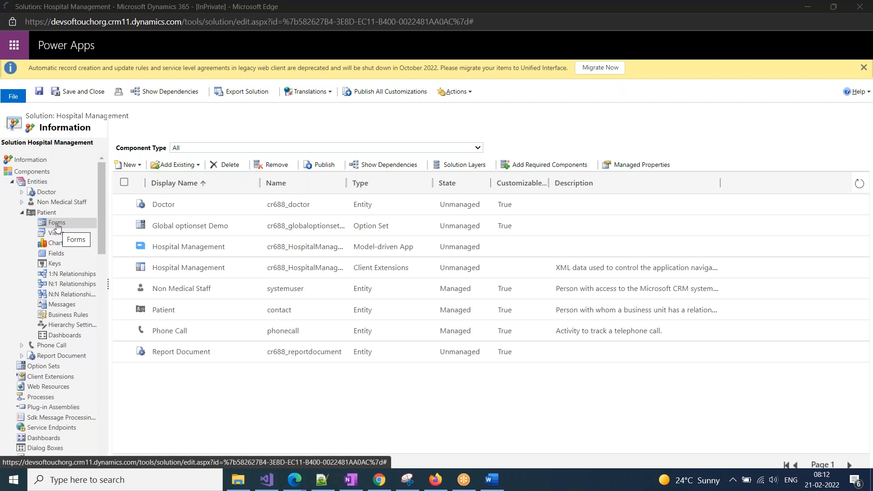
click(53, 226)
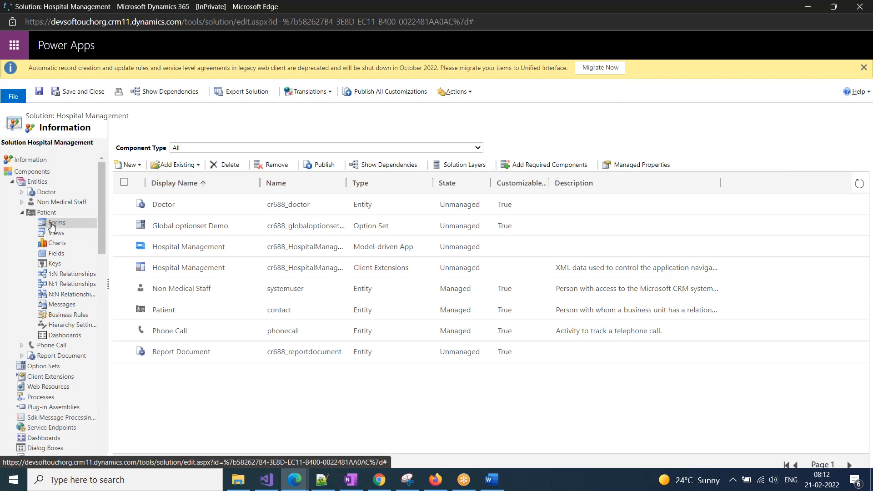
click(380, 480)
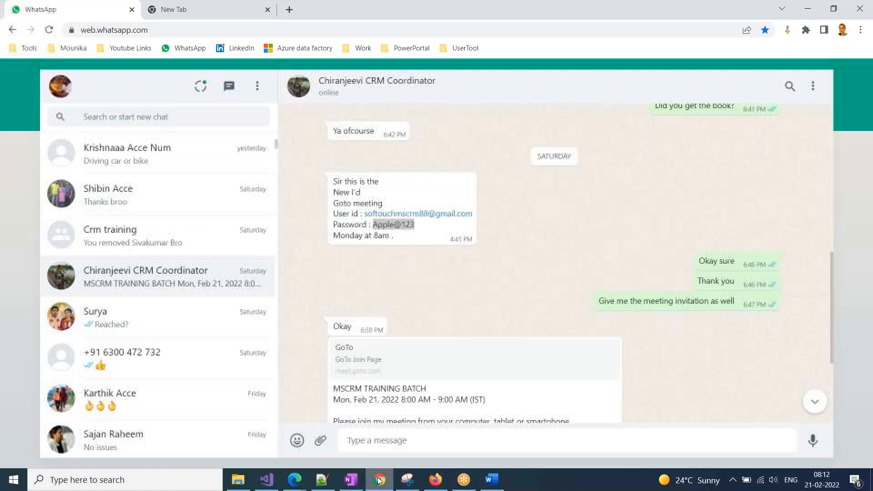
Run the fast.com speed test (about 8 Mbps), then return to the Hospital Management window.
click(221, 8)
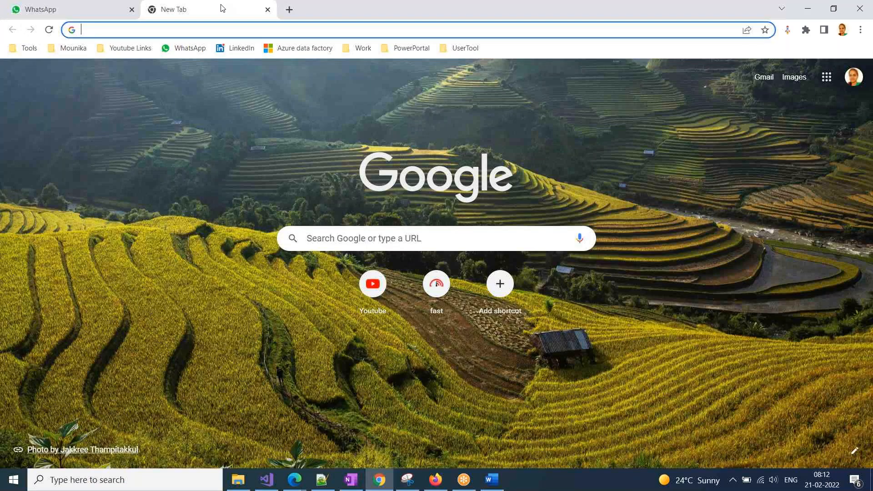
click(435, 280)
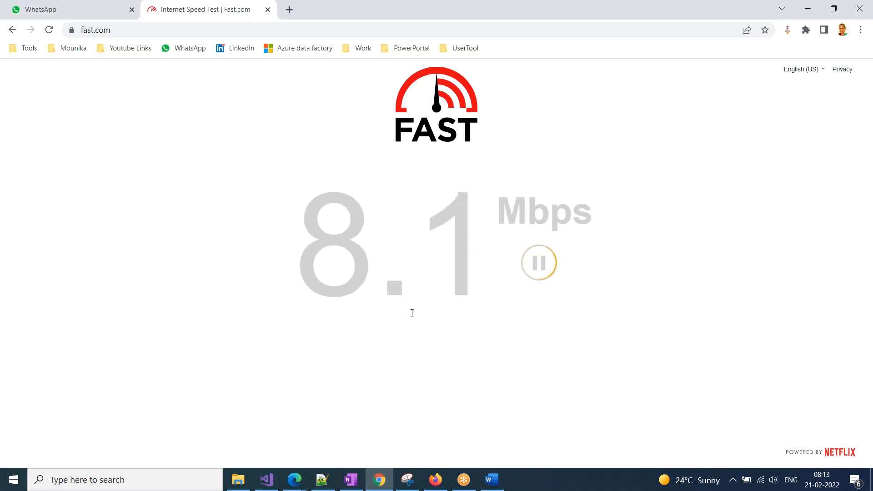
mouse_move(298, 487)
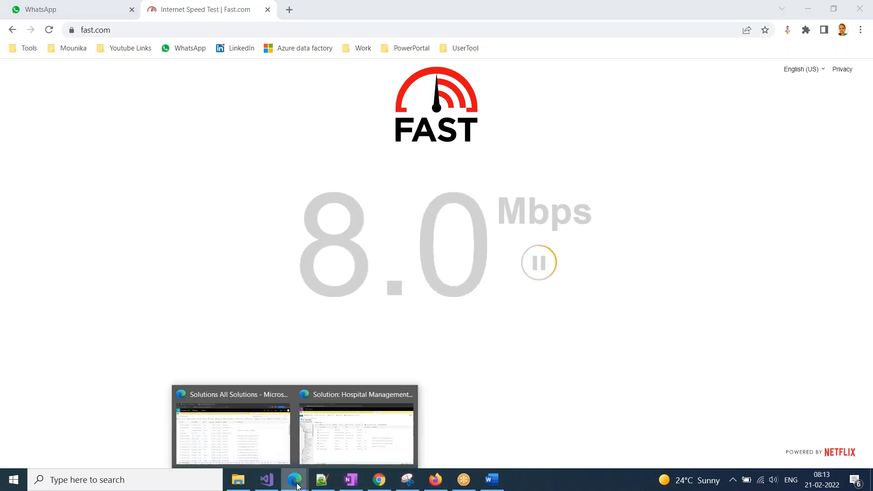
click(353, 439)
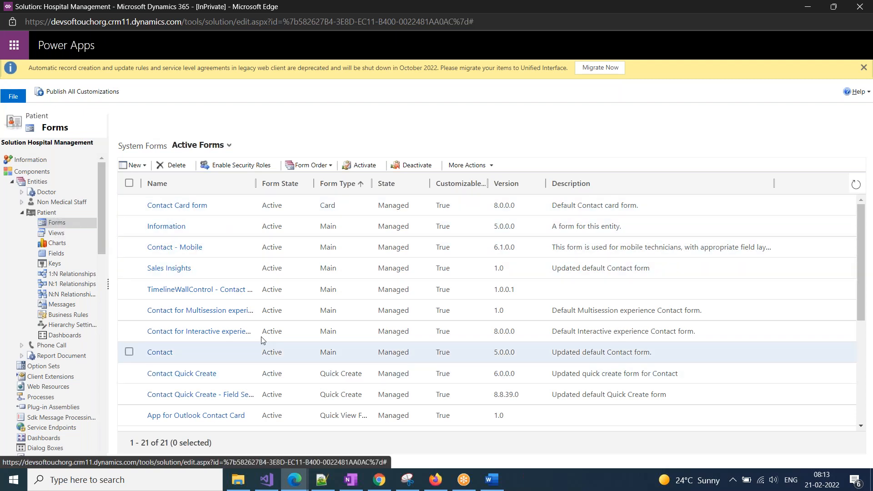
Expand Report Document in the Entities tree and list its Card, Main and Quick View forms.
scroll(313, 386, down, 5)
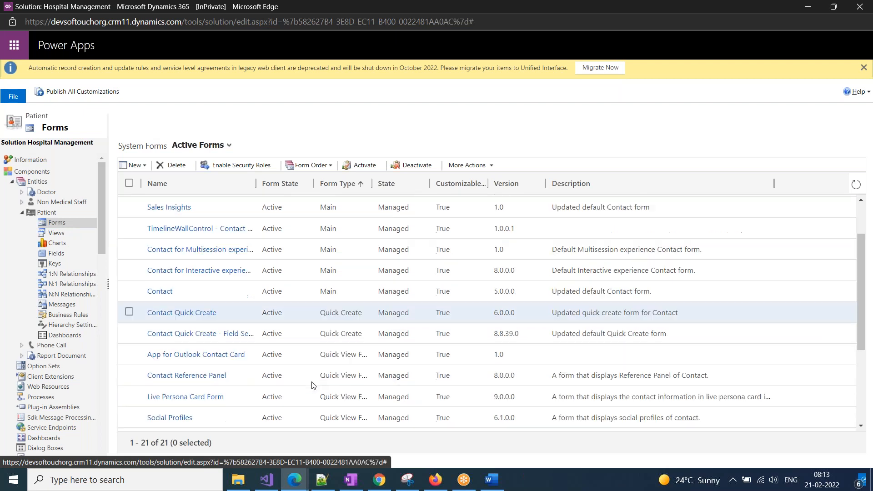
click(21, 356)
click(56, 270)
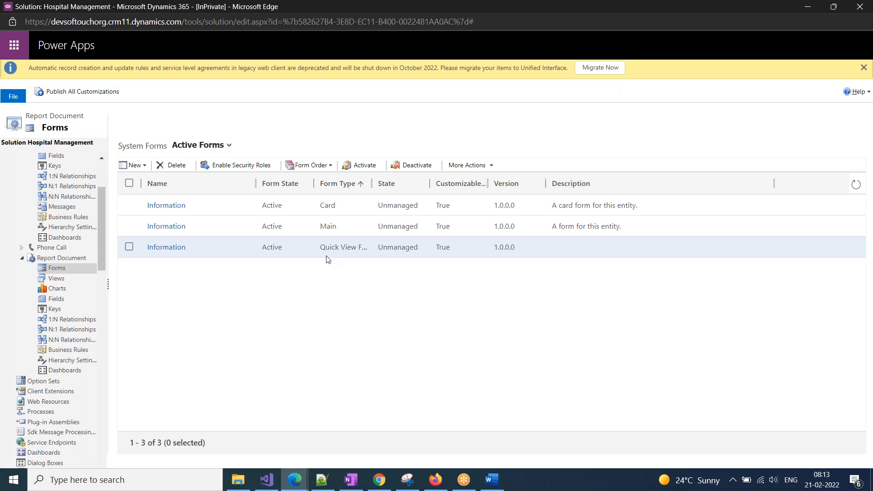
Open the Main Information form in a full-screen form editor and select the Report Type field.
click(177, 227)
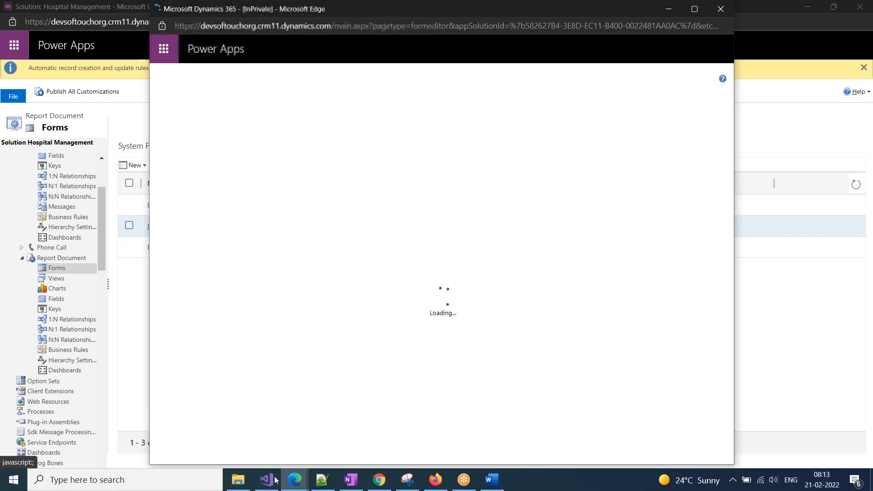
click(295, 480)
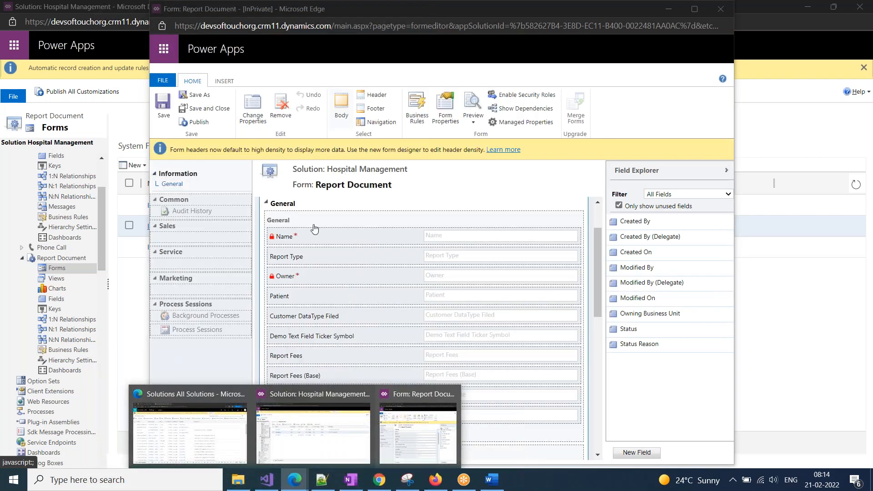
click(477, 200)
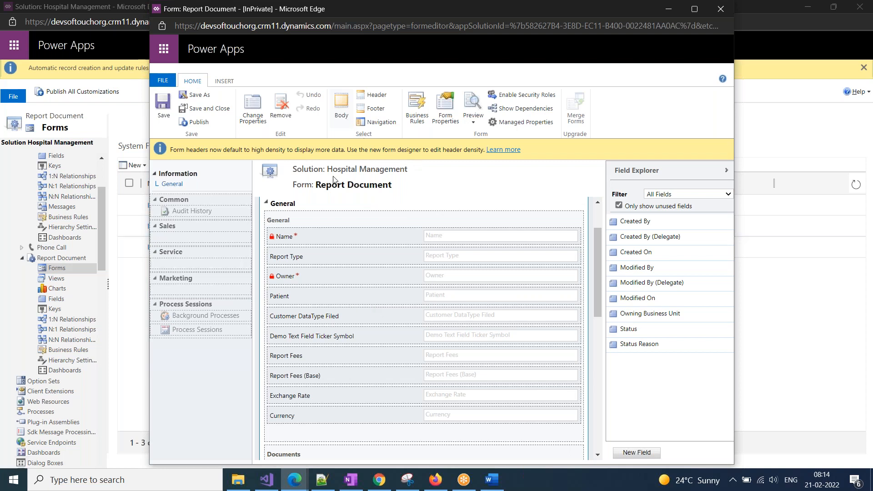
click(695, 9)
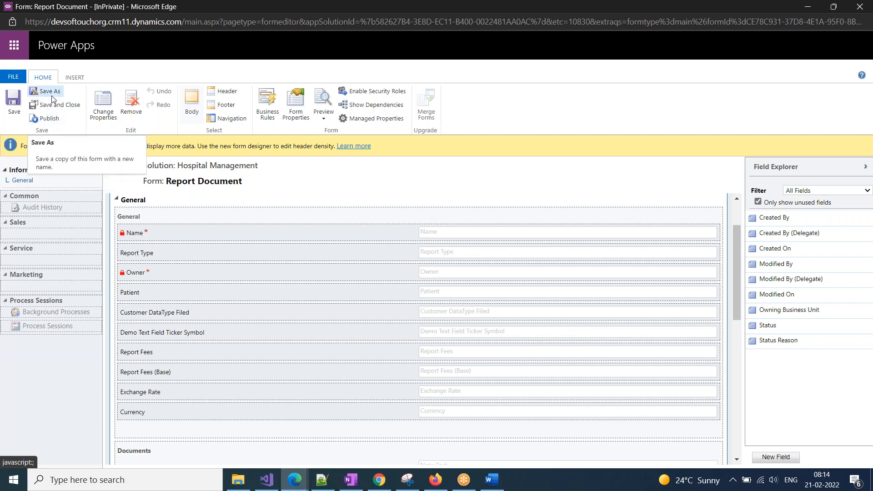
click(143, 257)
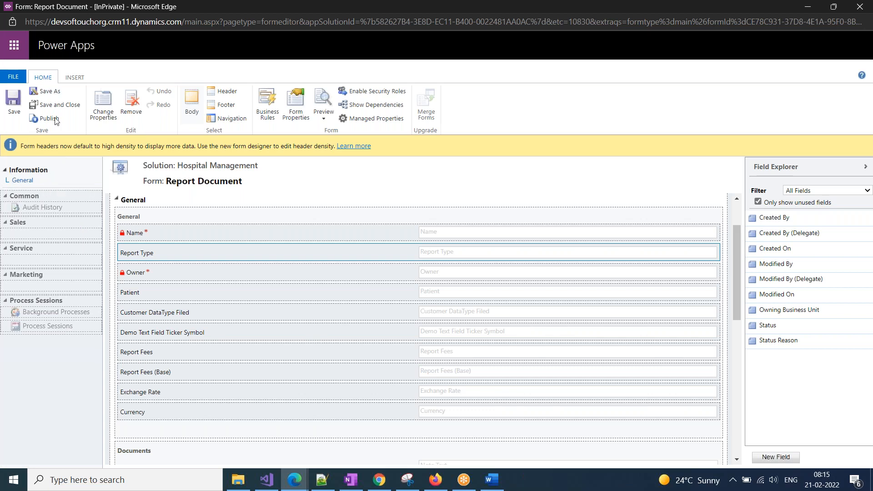
Save the main form as a copy named 'Second Form', then save and close the editor.
click(55, 94)
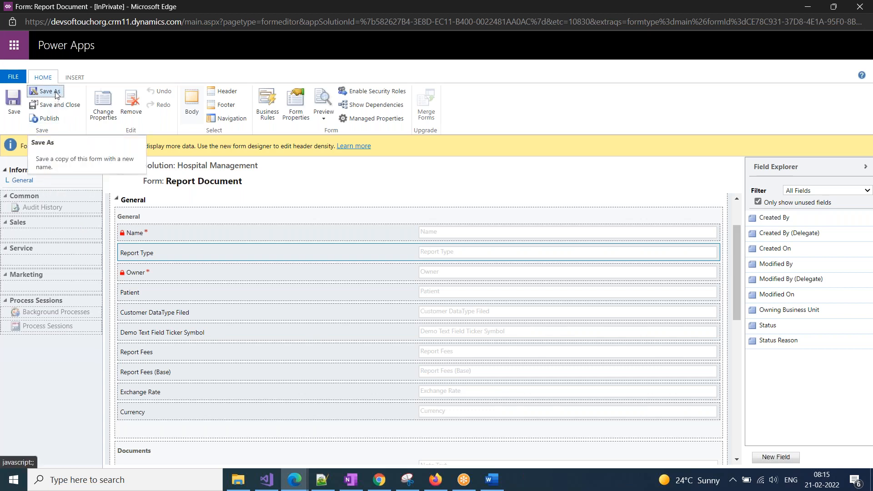
drag(447, 238, 377, 232)
text(Se)
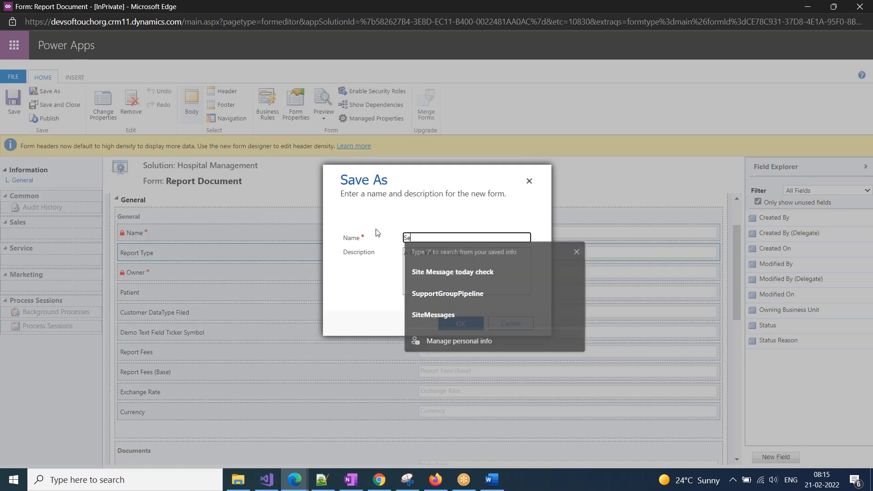
text(cond Form)
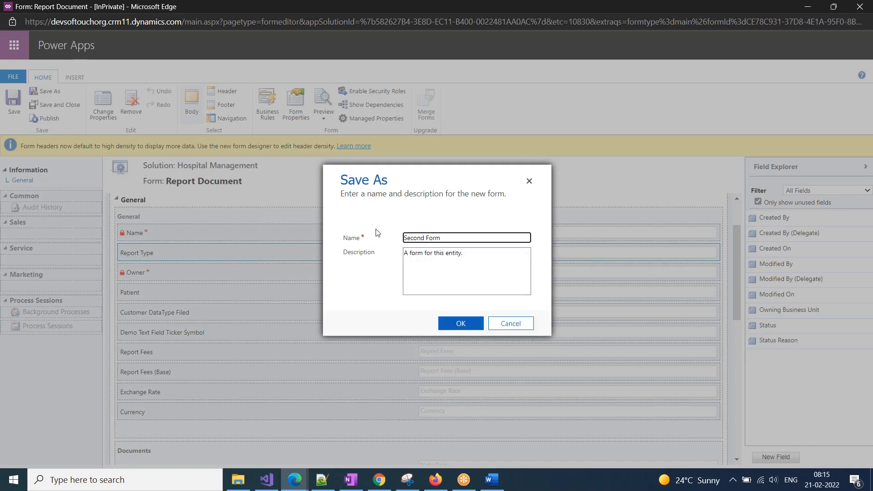
click(455, 324)
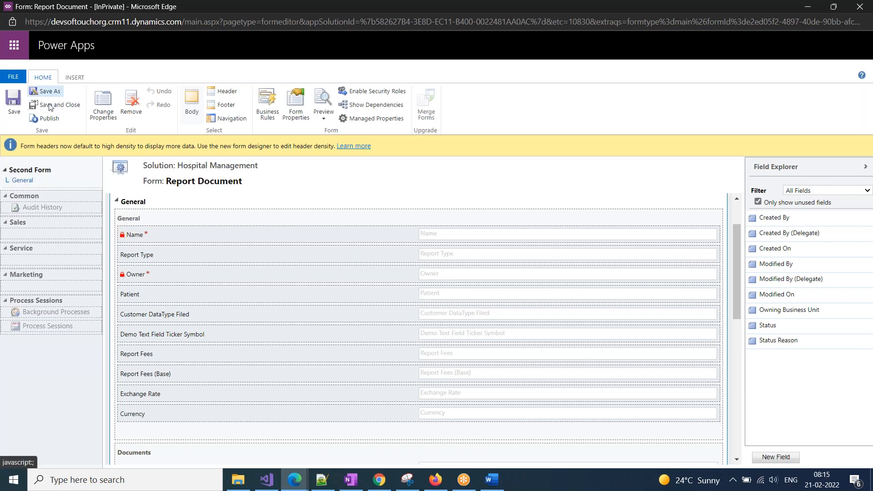
click(51, 109)
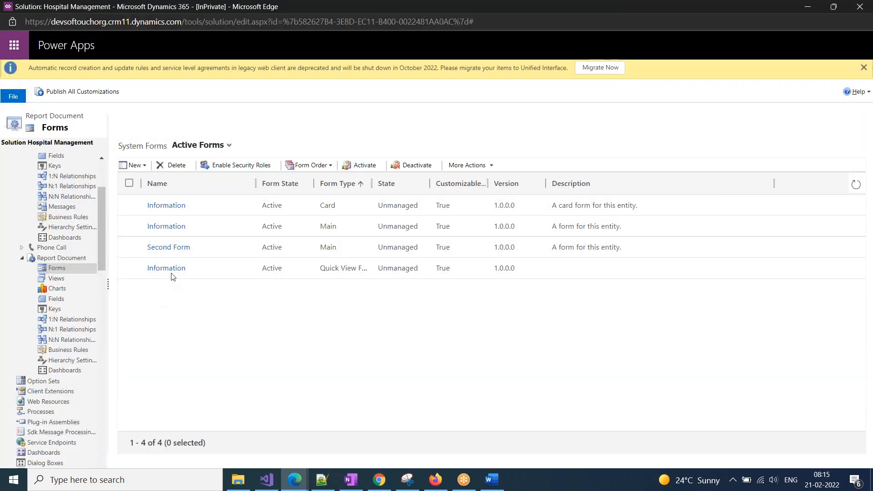
click(289, 254)
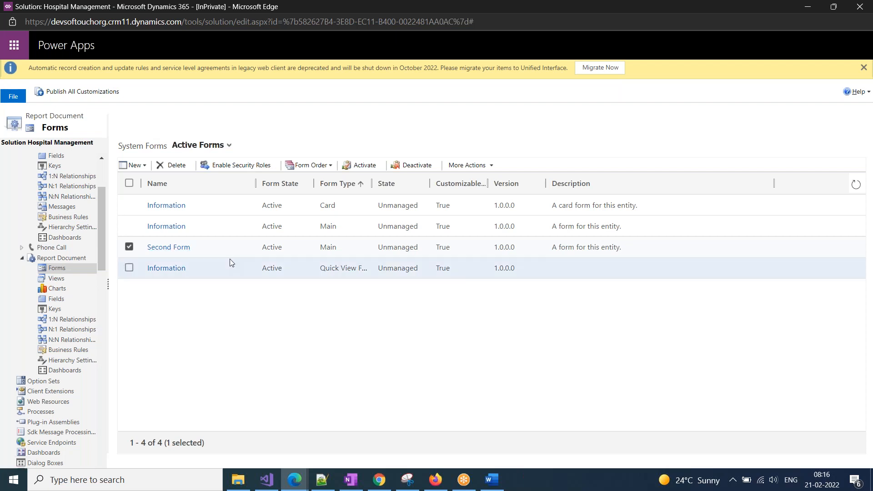
click(179, 247)
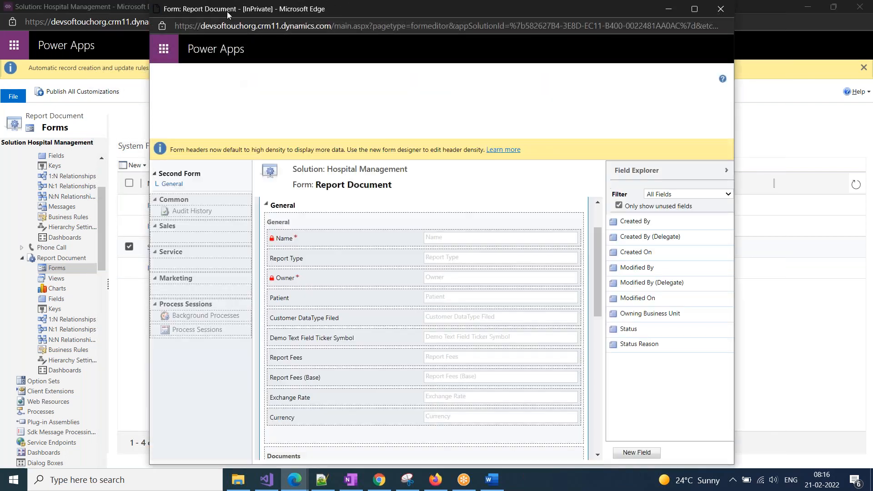
drag(222, 11, 236, 99)
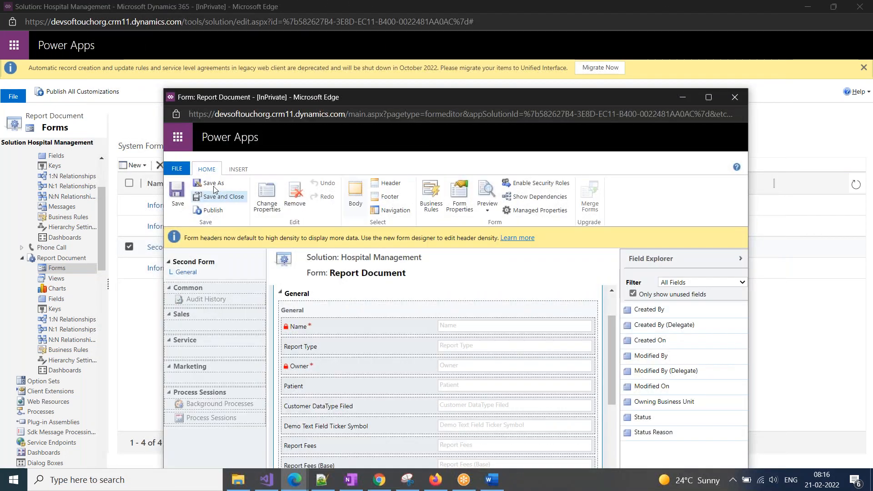
click(735, 97)
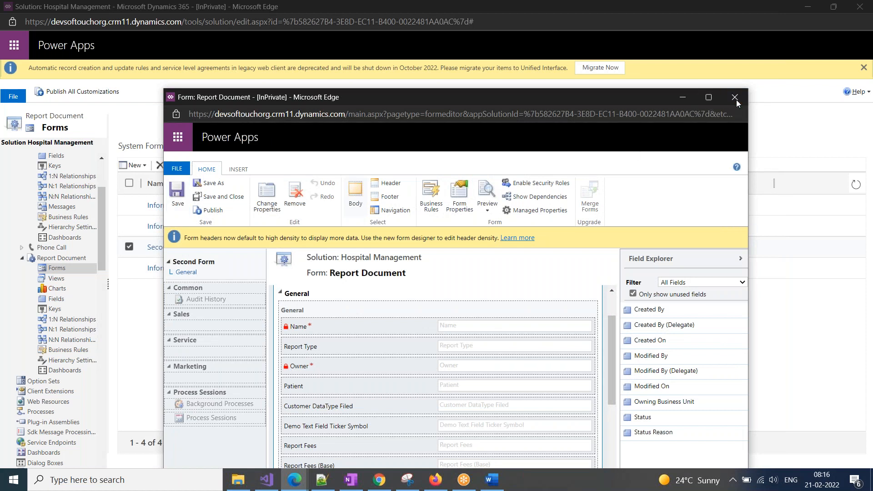
click(143, 166)
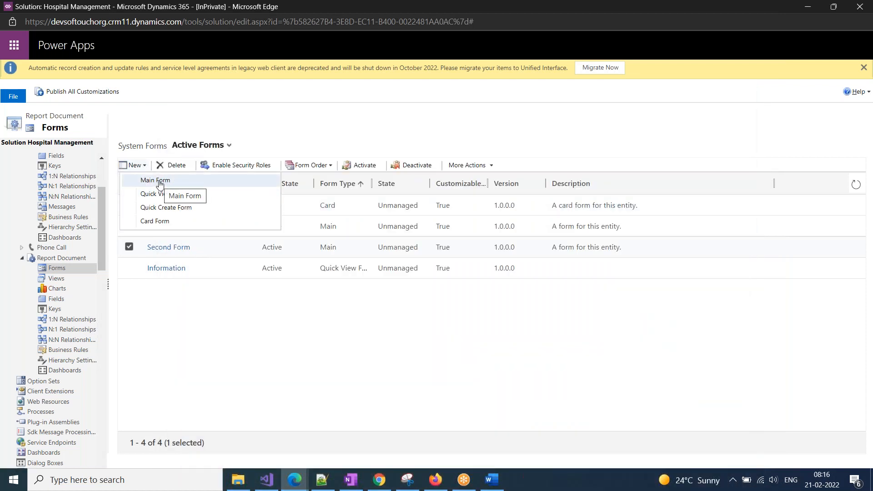
Open Second Form and scroll through its layout, then return to the patient contact record.
click(234, 317)
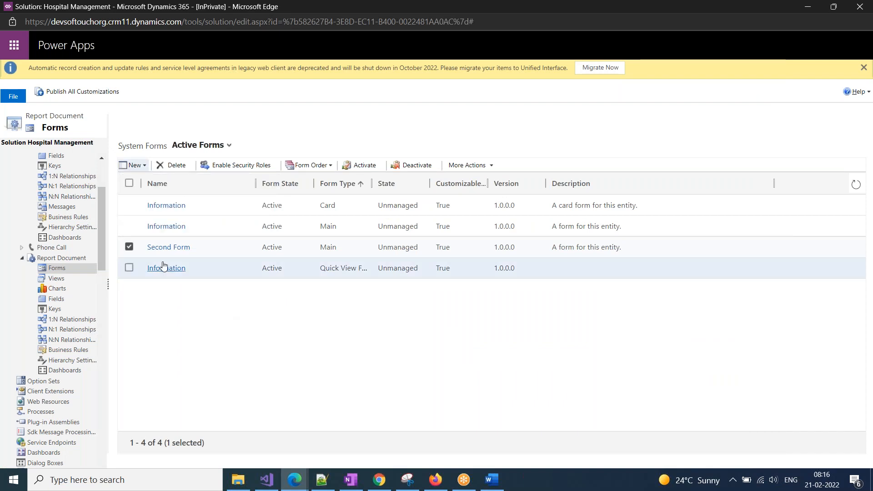
click(167, 248)
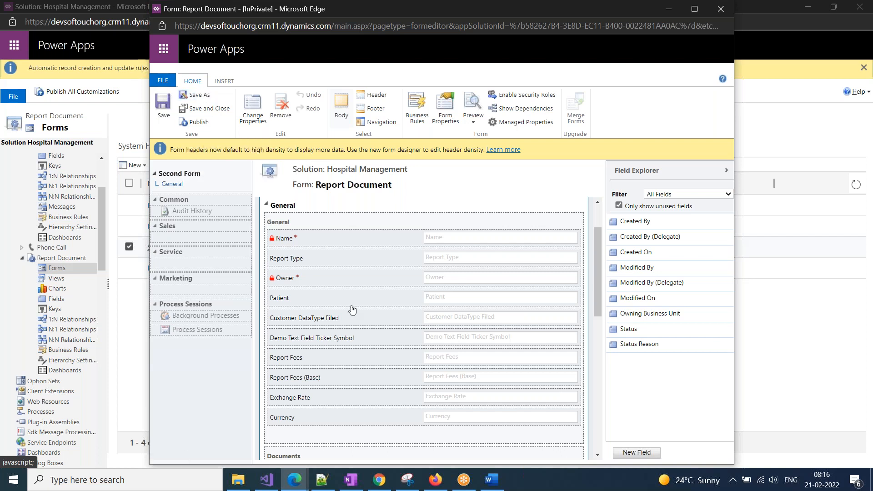
scroll(322, 454, down, 5)
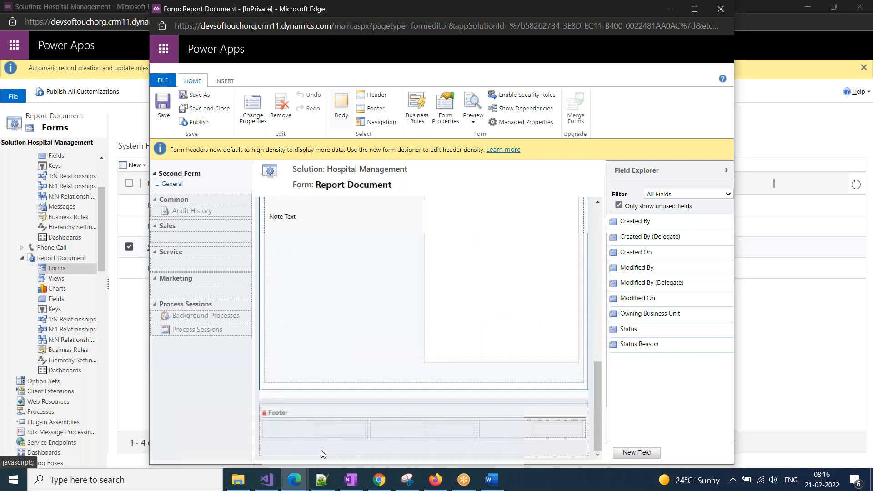
scroll(321, 454, up, 6)
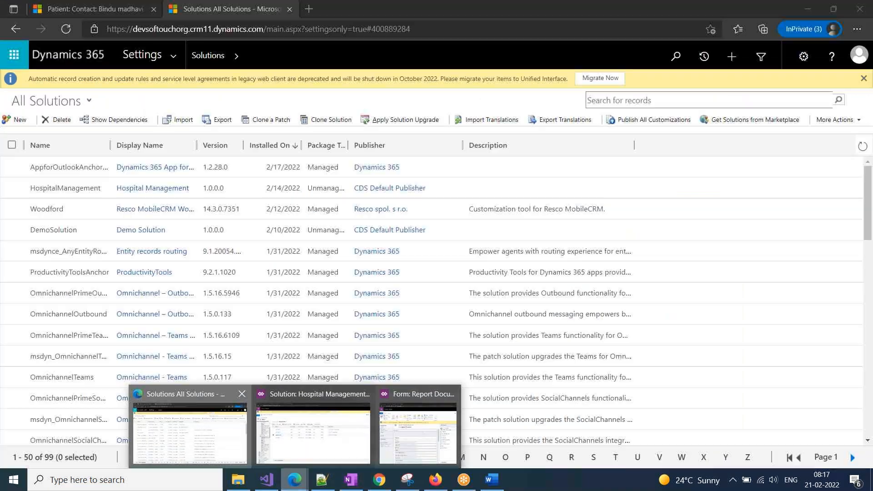
click(186, 423)
click(65, 9)
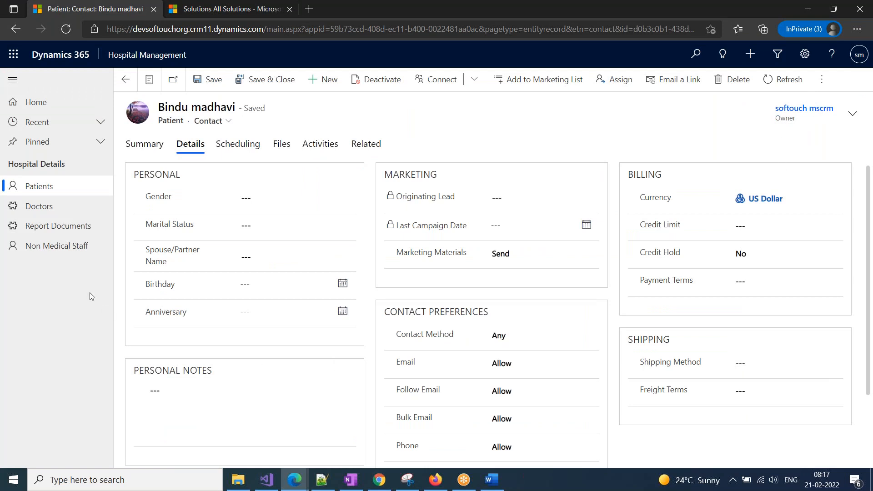
Go to Report Documents and open the BP Checkup record.
click(54, 226)
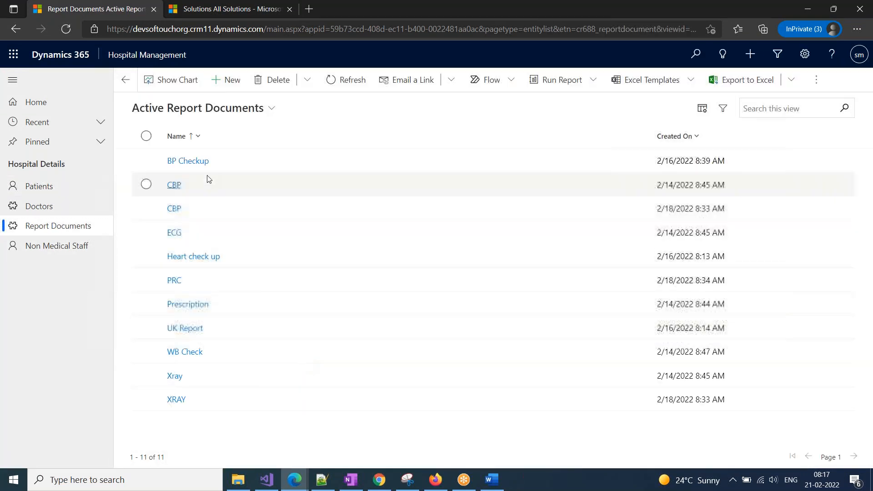
click(202, 162)
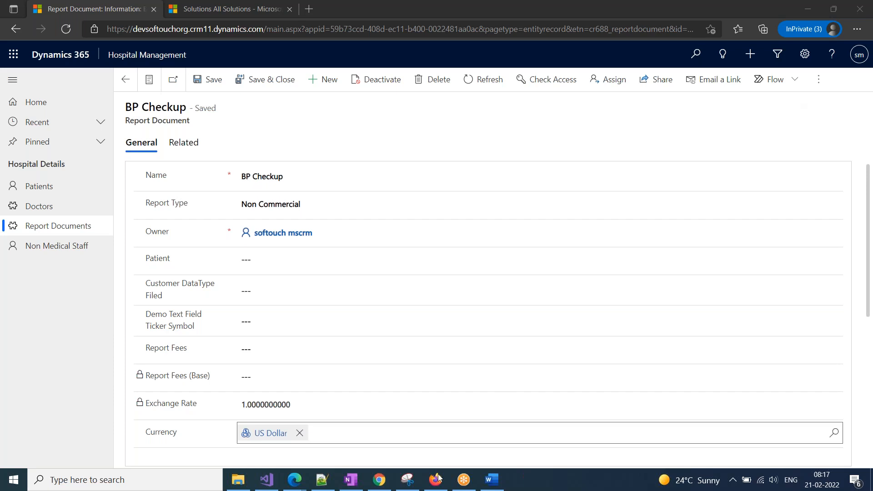
Add Created By, Created On and Customer DataType Filed fields to the Report Document form header.
mouse_move(294, 480)
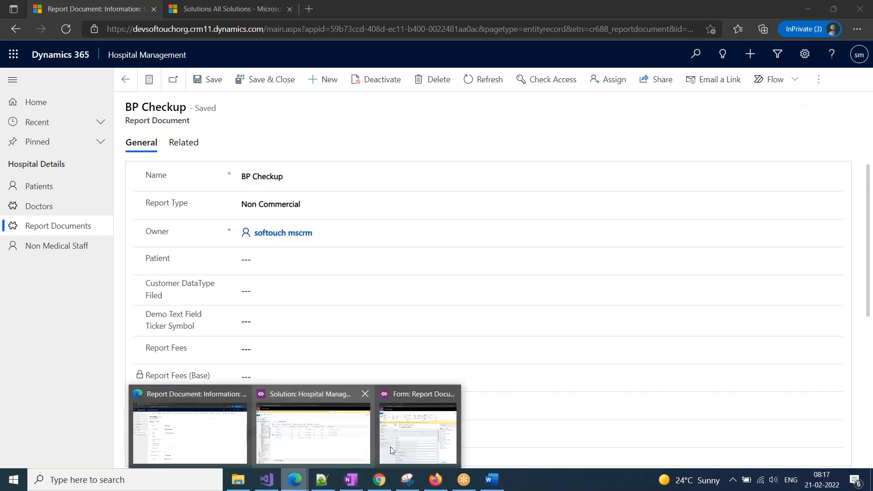
click(414, 443)
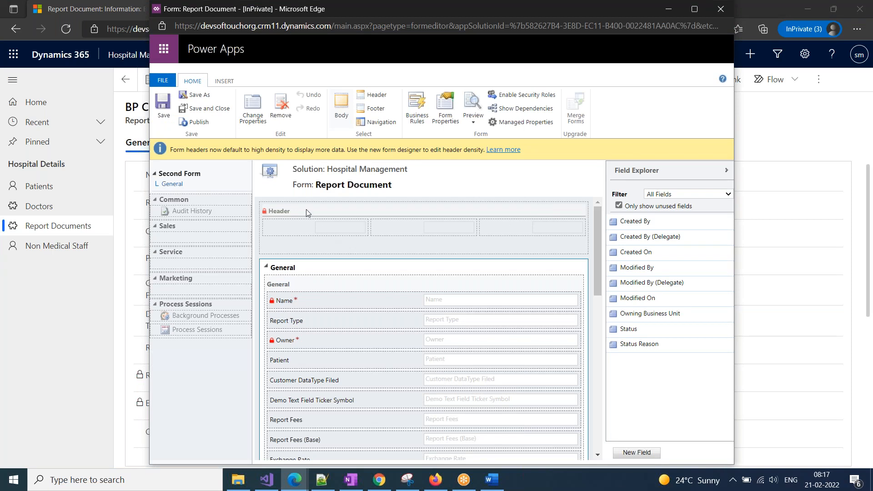
click(364, 98)
drag(640, 225, 527, 226)
drag(636, 239, 411, 222)
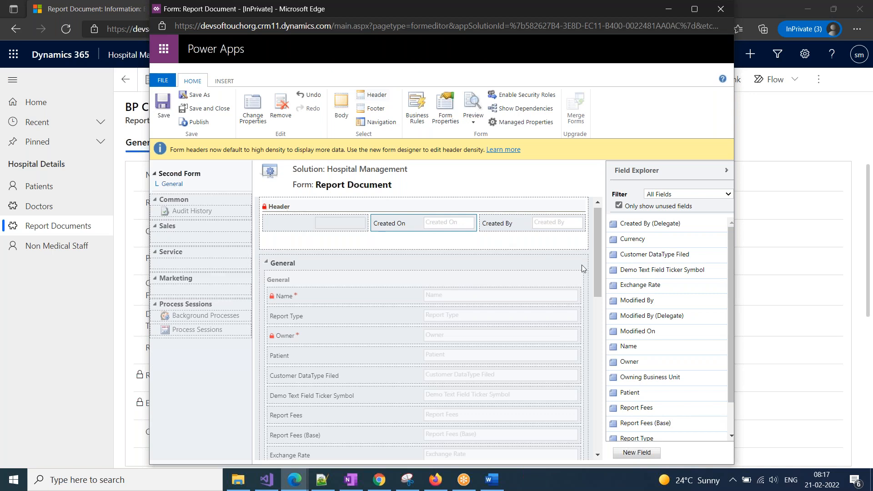
drag(620, 228, 292, 224)
drag(663, 241, 416, 237)
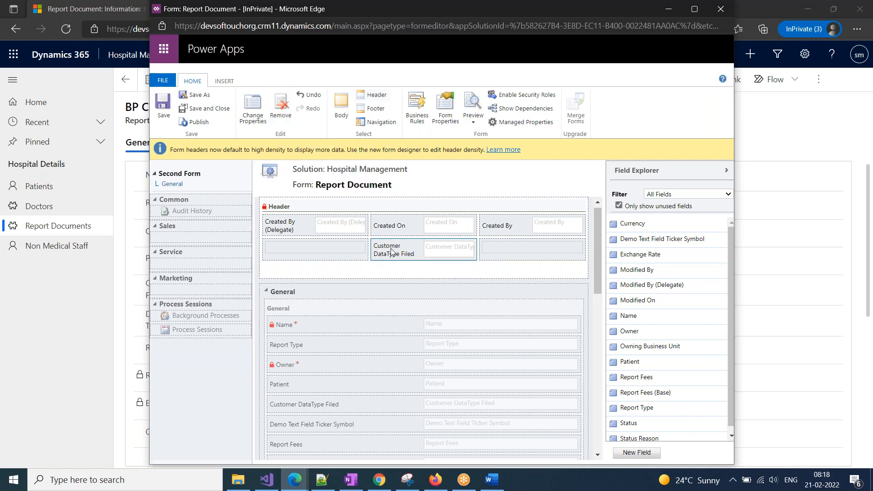
Remove Customer DataType Filed and Created By (Delegate), try and remove Name, then save.
click(281, 104)
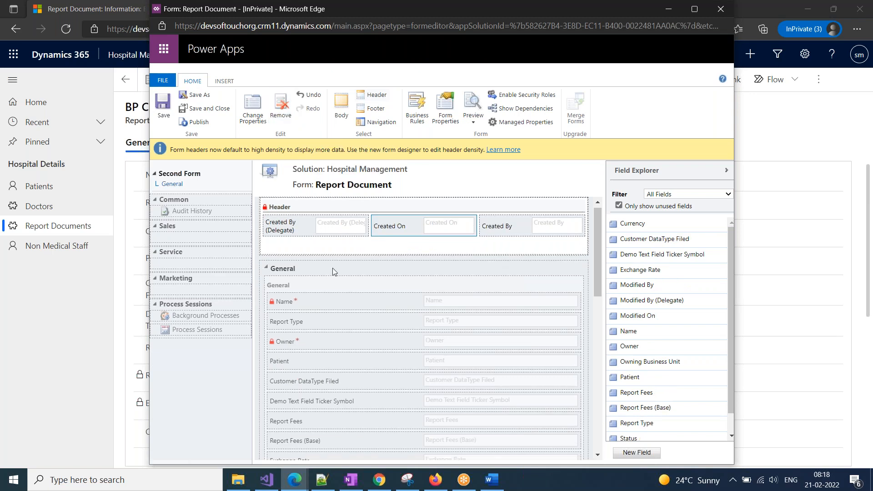
click(278, 230)
click(280, 110)
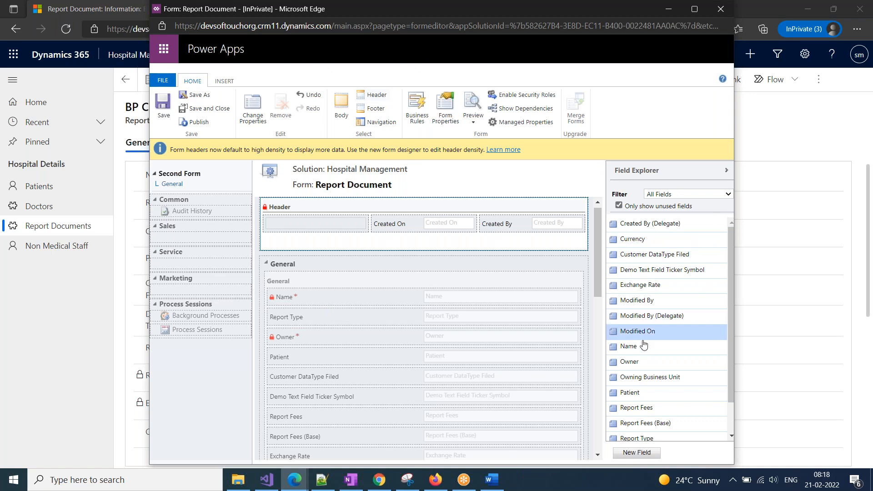
drag(628, 346, 319, 228)
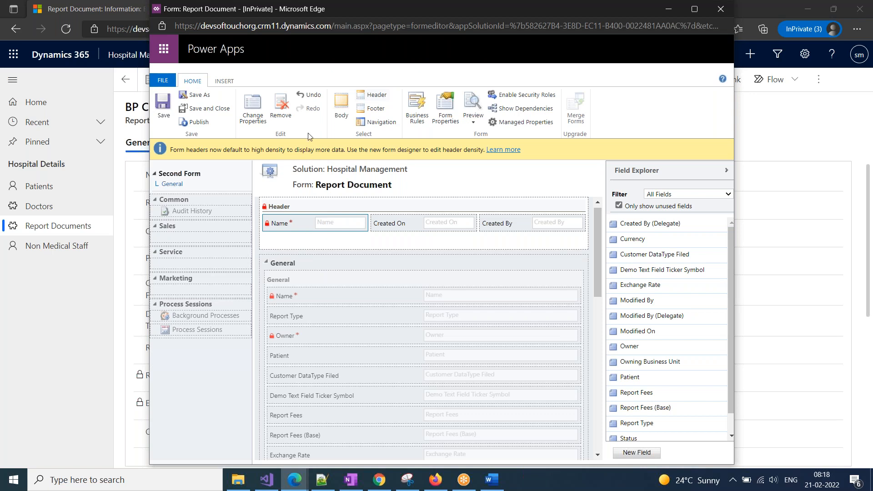
click(281, 105)
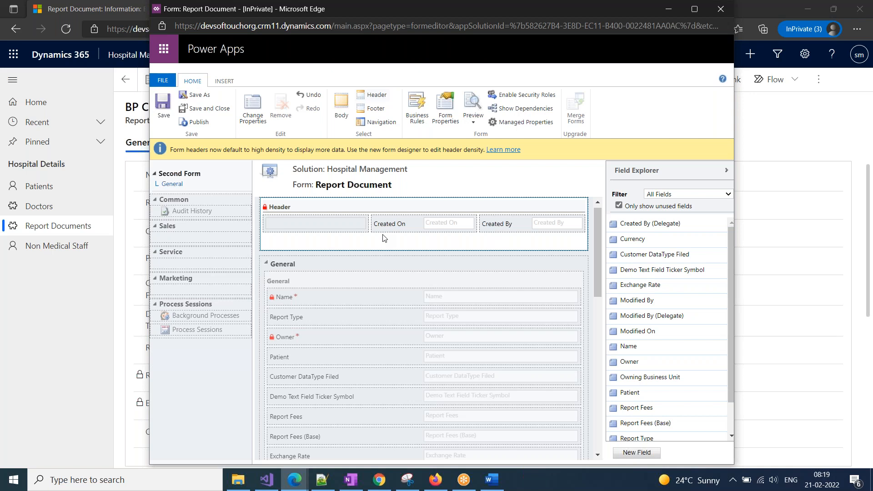
click(163, 106)
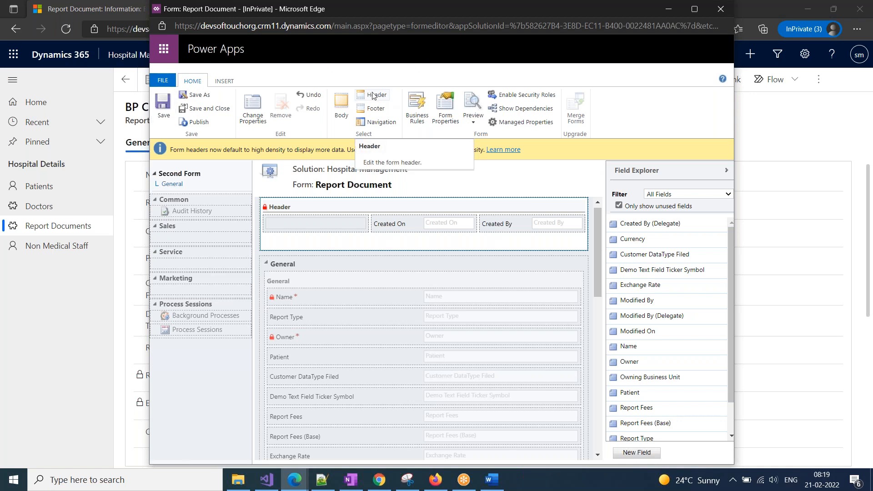
Switch the form editor to Navigation mode to list available relationships.
click(377, 124)
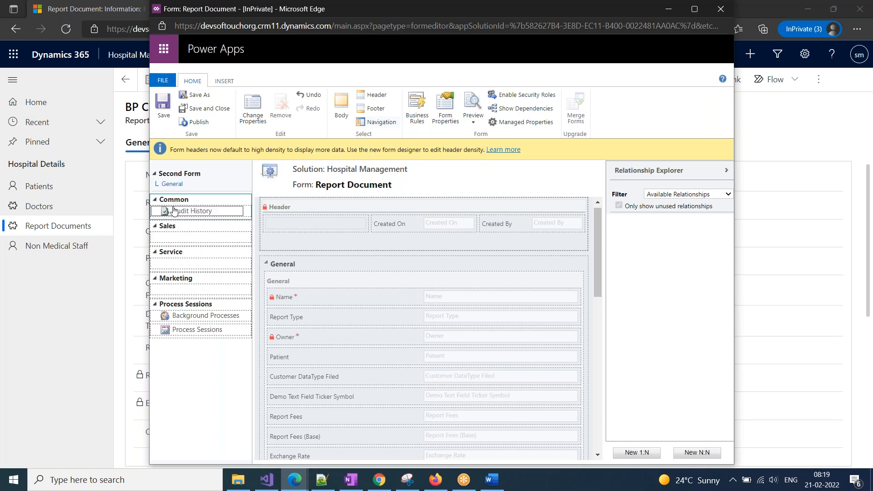
click(88, 310)
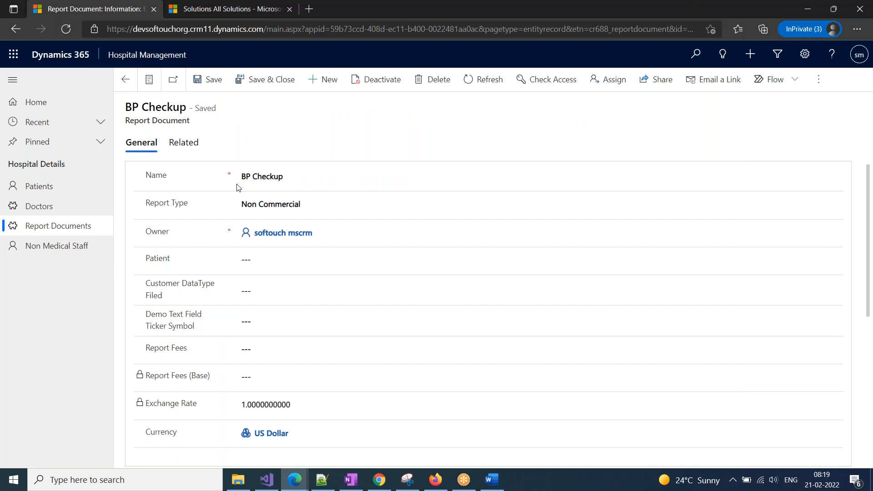
click(181, 143)
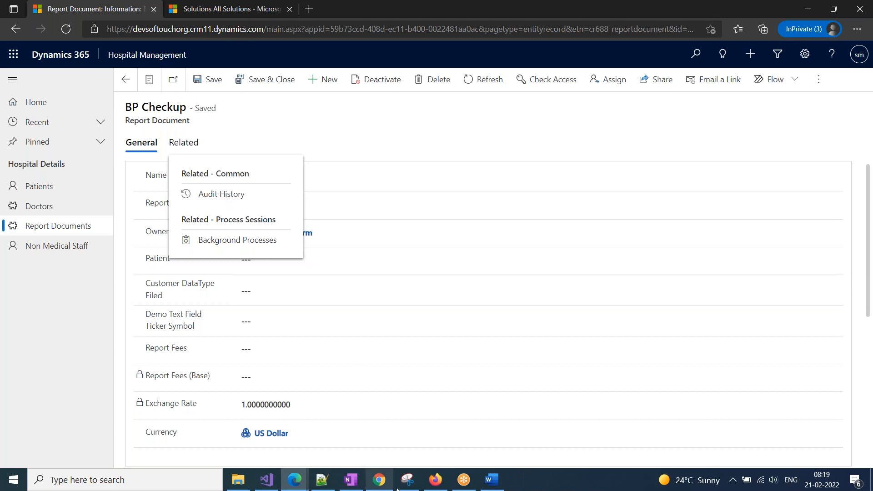
click(295, 480)
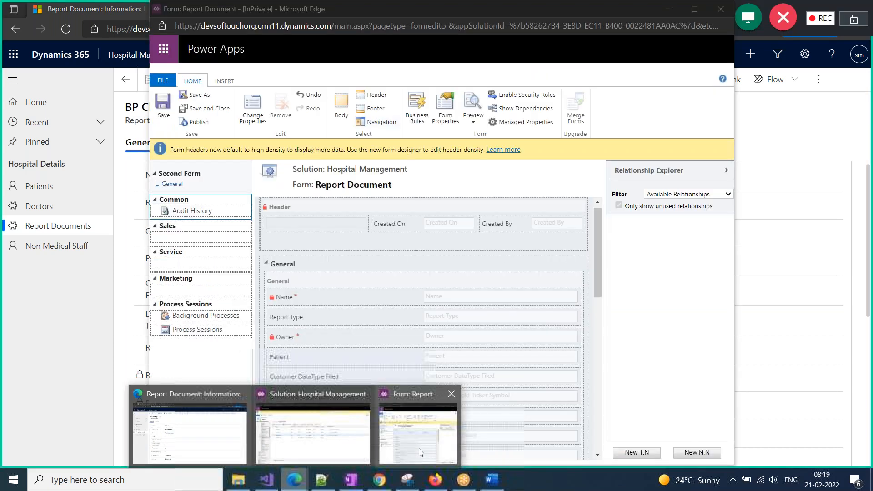
click(419, 448)
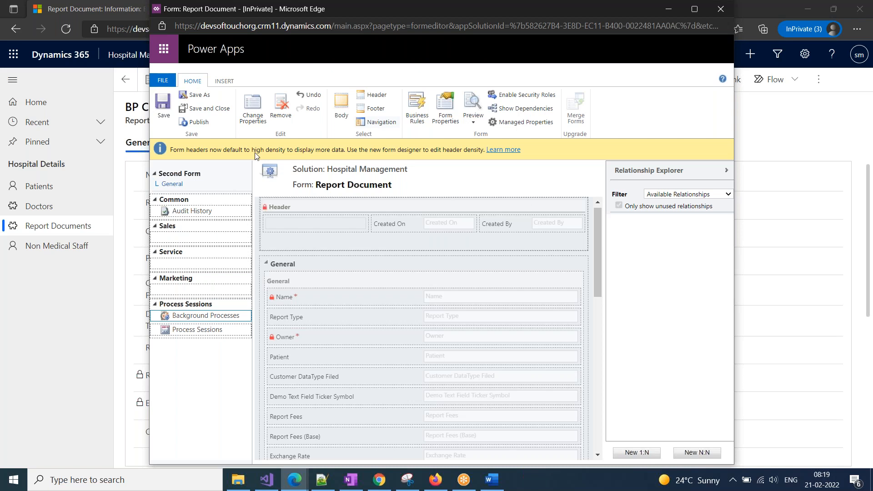
Remove Background Processes from the Process Sessions navigation group, then return to the BP Checkup record.
click(281, 111)
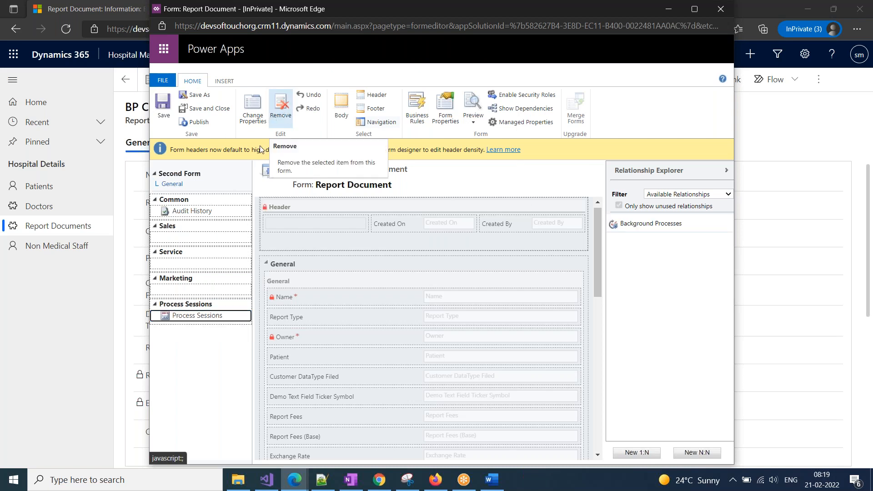
double_click(650, 226)
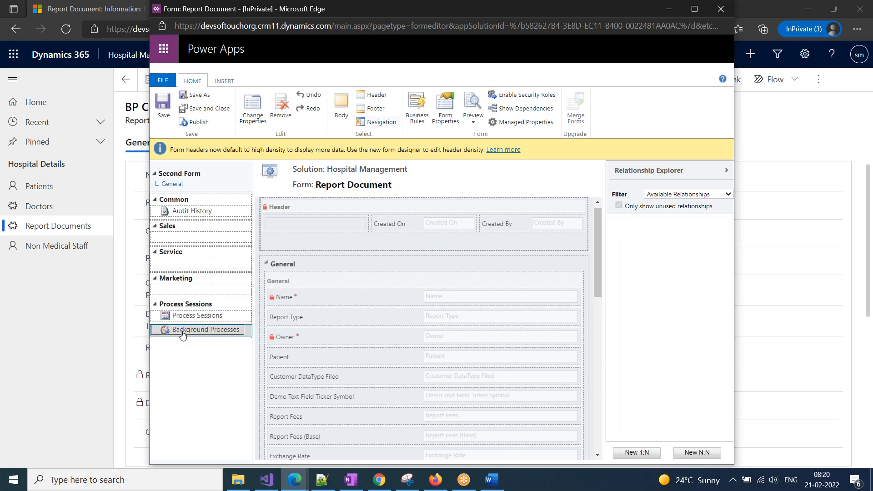
click(282, 116)
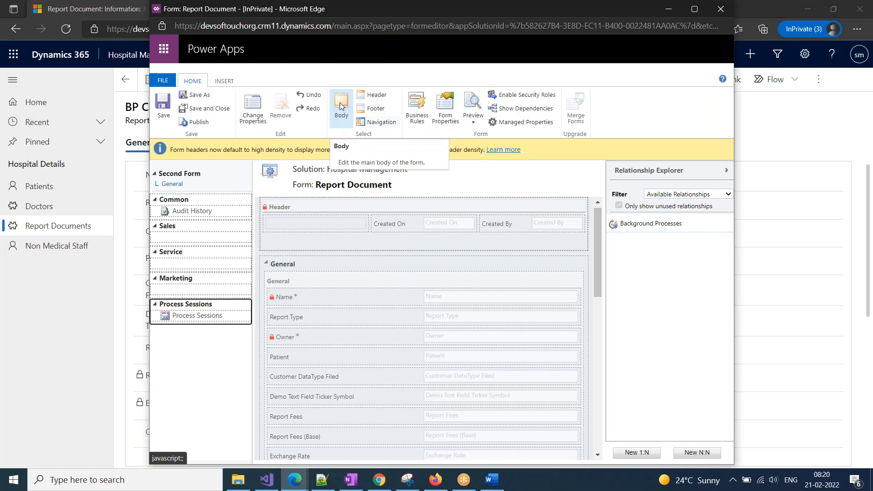
click(84, 302)
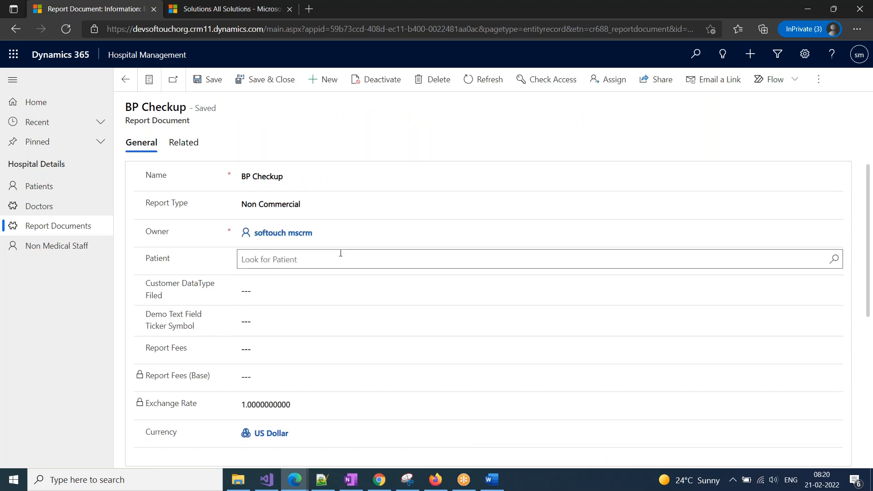
Close the Word document Doc1, discarding its changes with Don't Save.
click(501, 486)
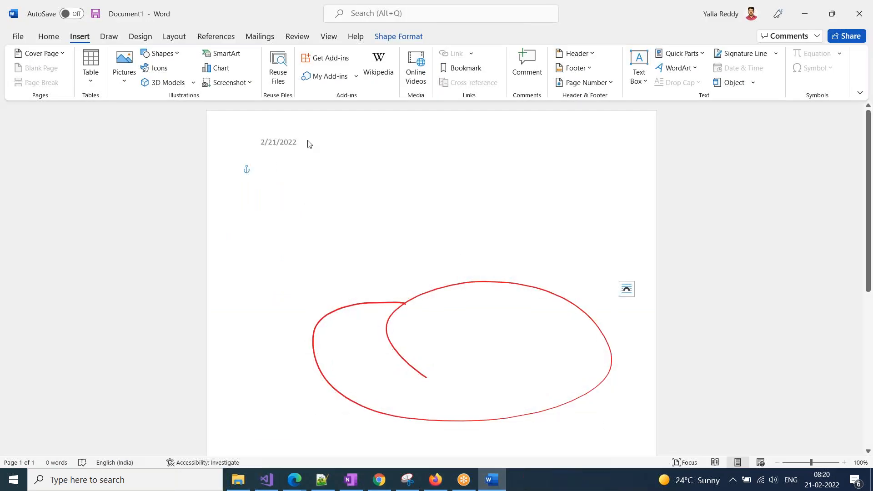
double_click(355, 123)
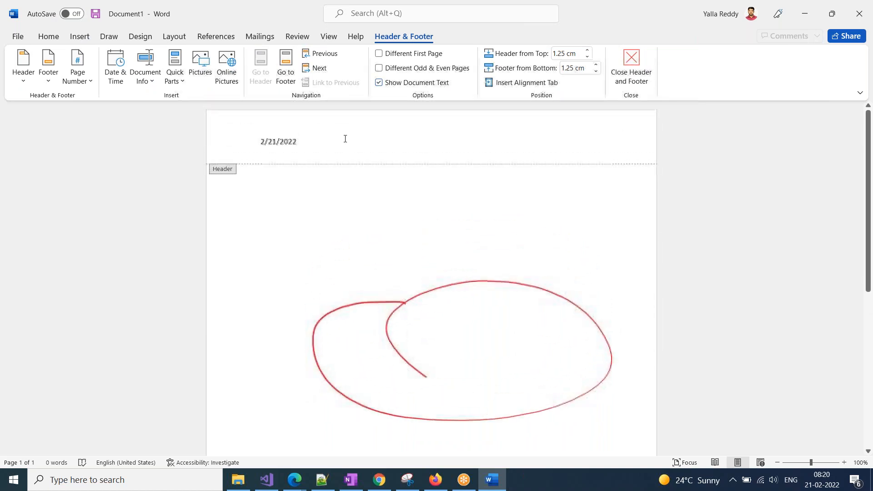
double_click(329, 197)
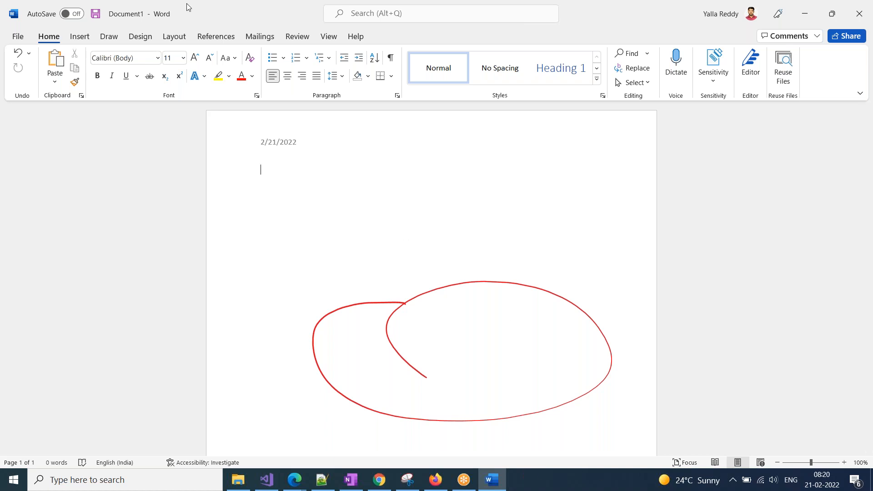
drag(184, 13, 168, 50)
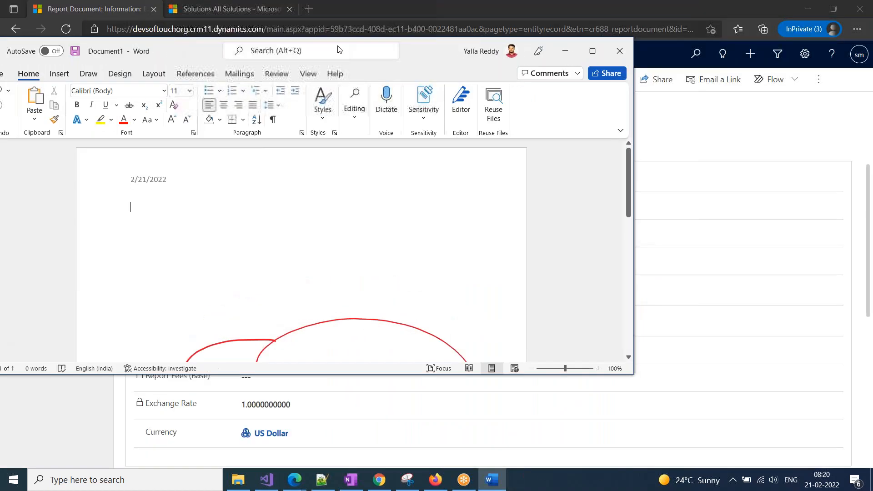
click(624, 56)
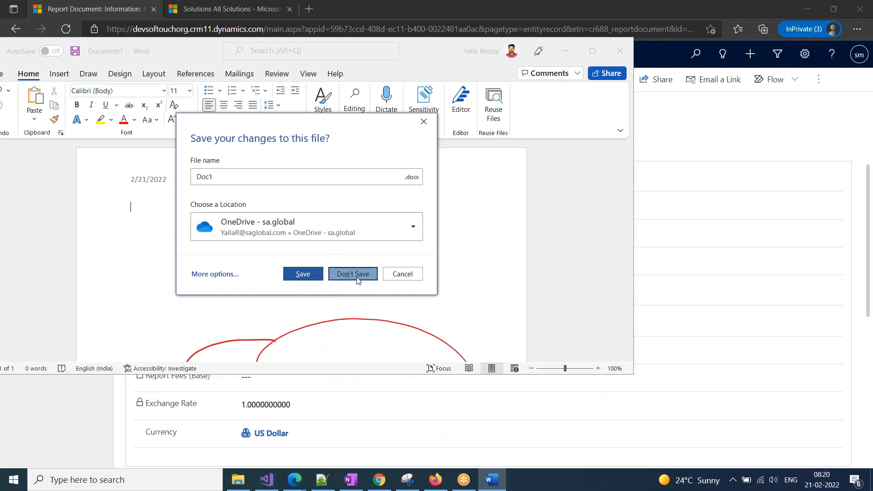
click(354, 275)
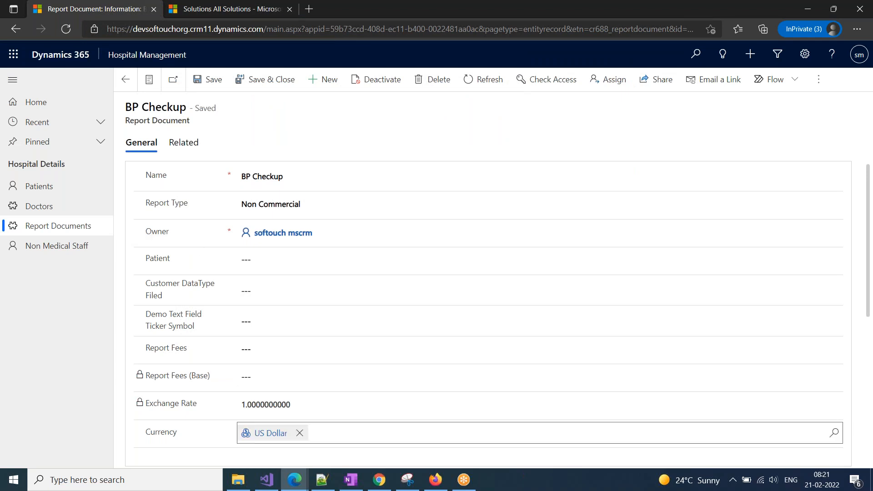
Return the Report Document form editor to body editing, then bring up the OneNote notes.
click(294, 480)
click(419, 433)
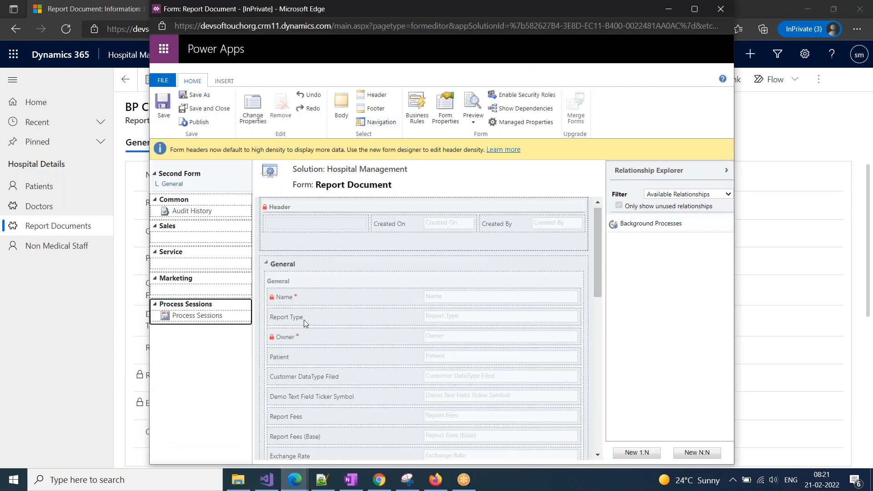
click(341, 109)
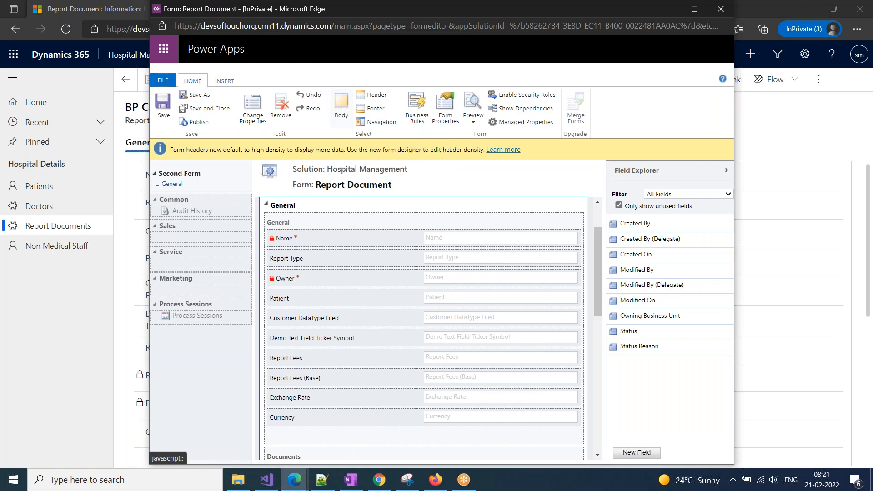
click(352, 482)
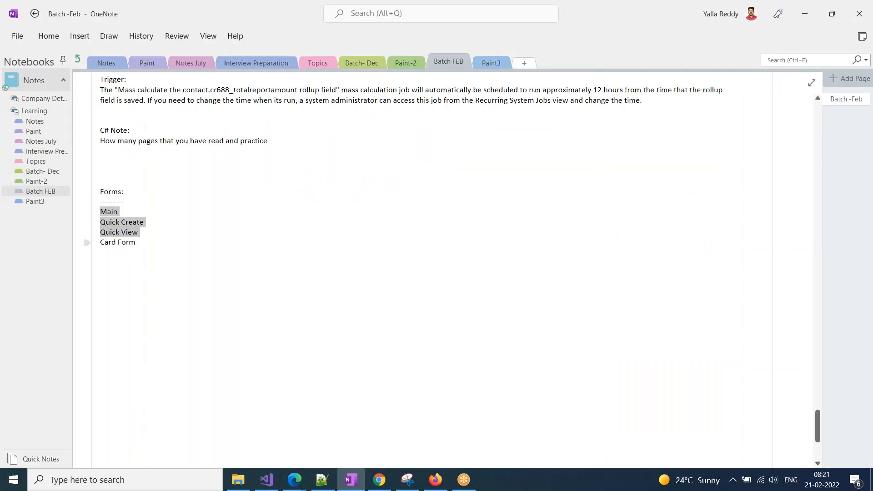
Under Main in the Forms notes, add the line 'Body > Tabs > Sections> Fields'.
click(129, 211)
key(Return)
key(Return)
key(Return)
key(Return)
key(Return)
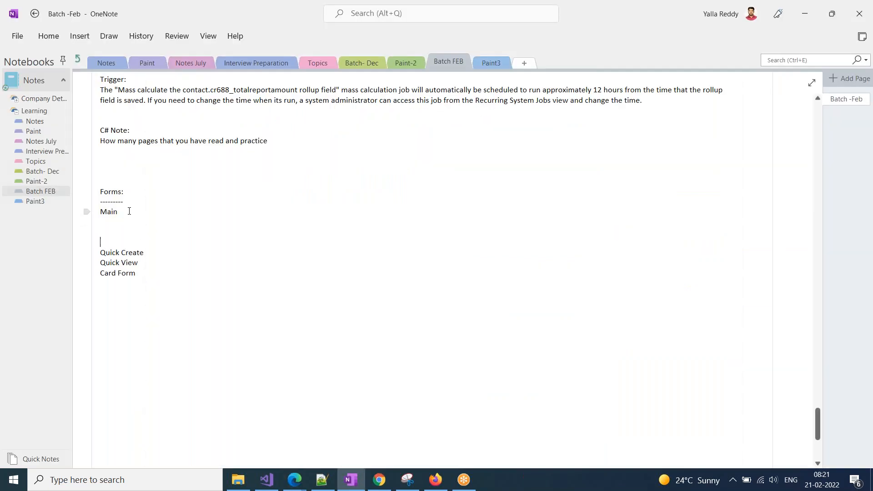
text(Body)
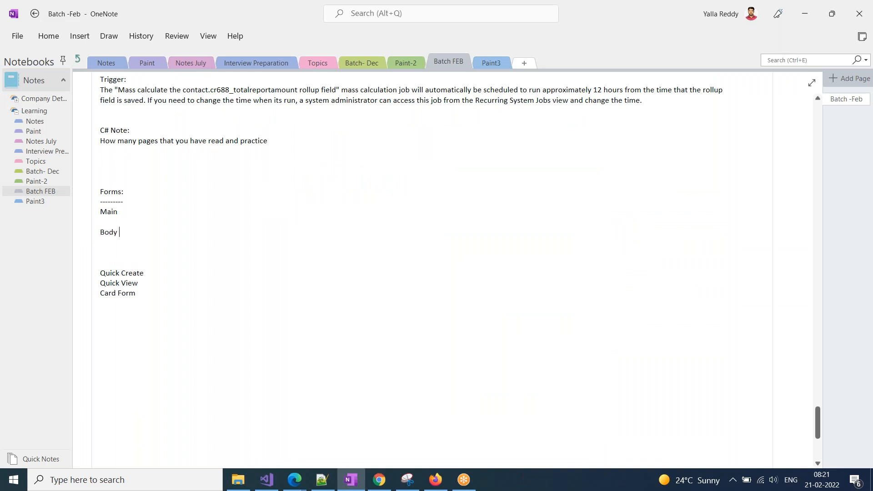
text( > Tabs > Sections>)
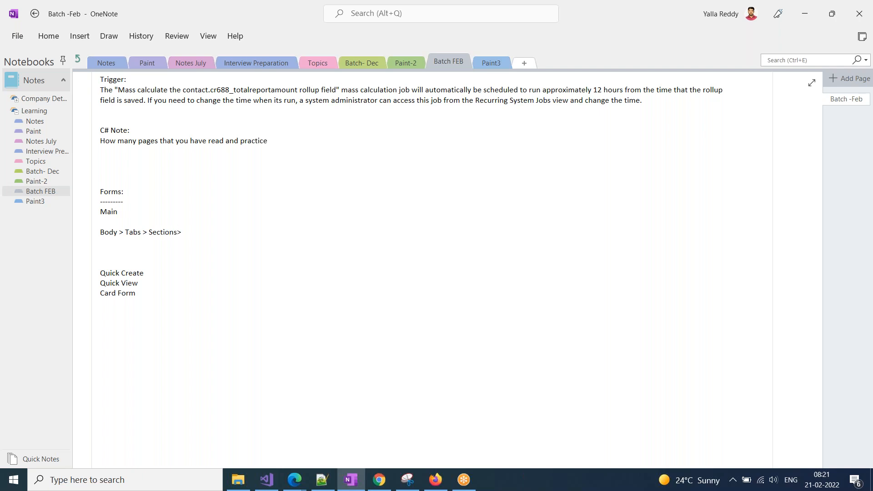
text(ields)
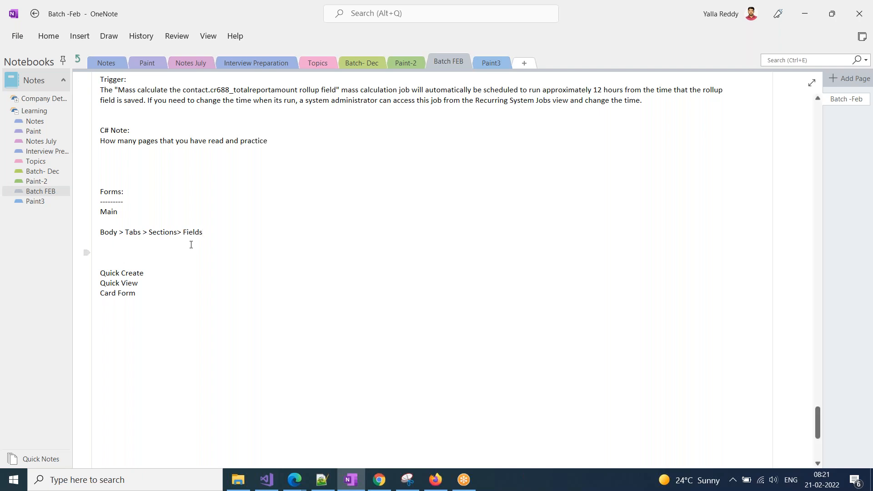
double_click(111, 234)
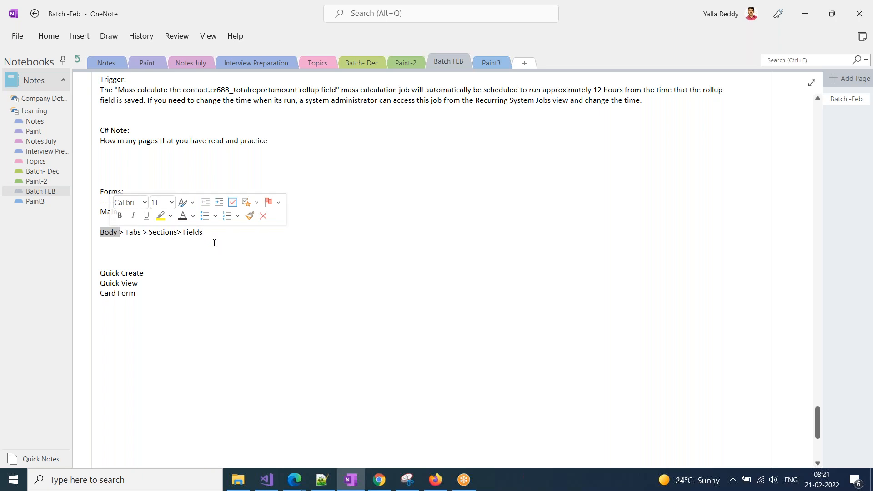
Insert a Two Columns tab with two empty sections into Second Form below General.
click(295, 480)
click(427, 443)
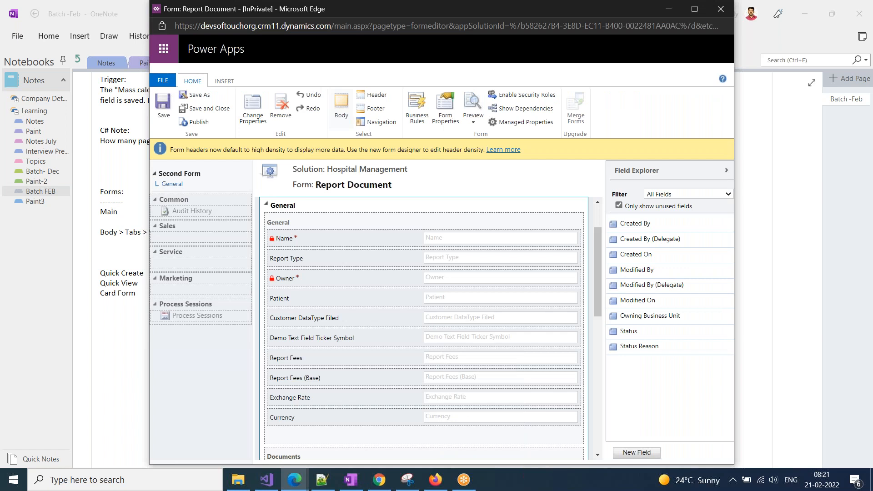
click(267, 205)
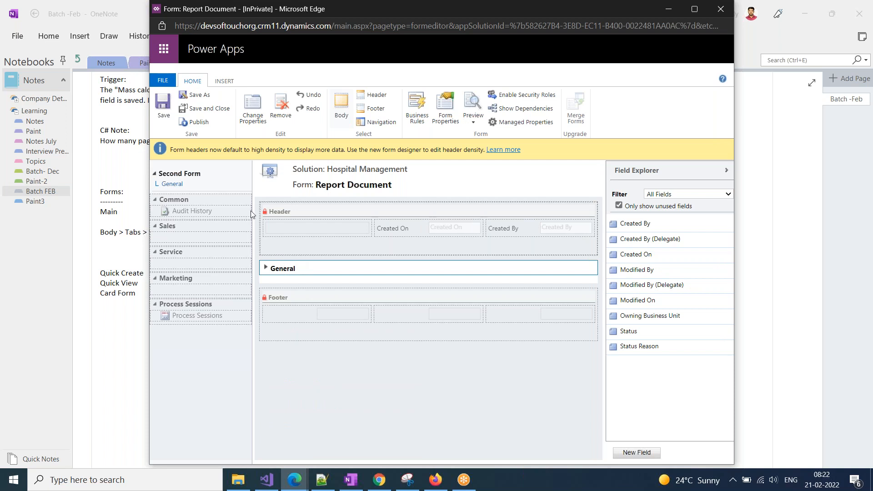
click(224, 81)
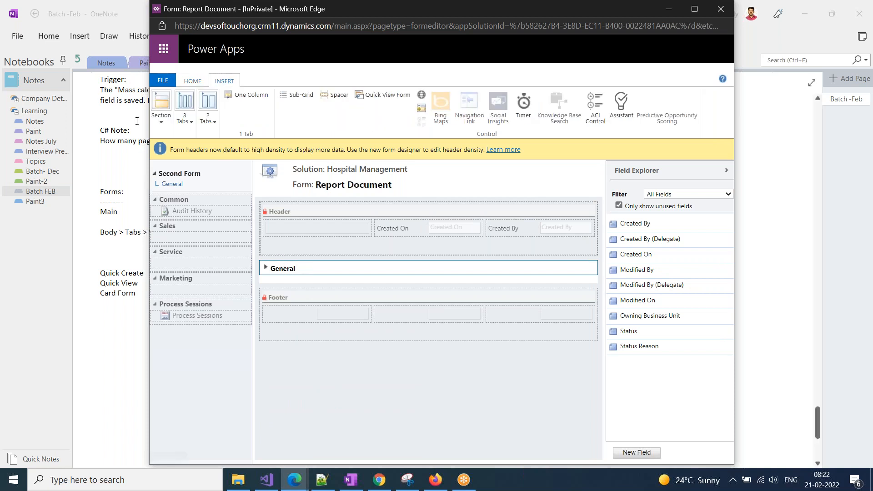
double_click(218, 9)
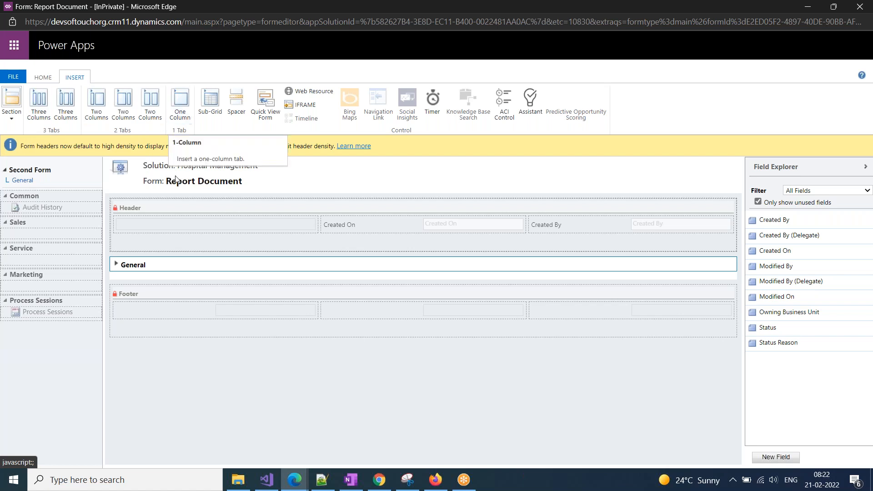
click(117, 264)
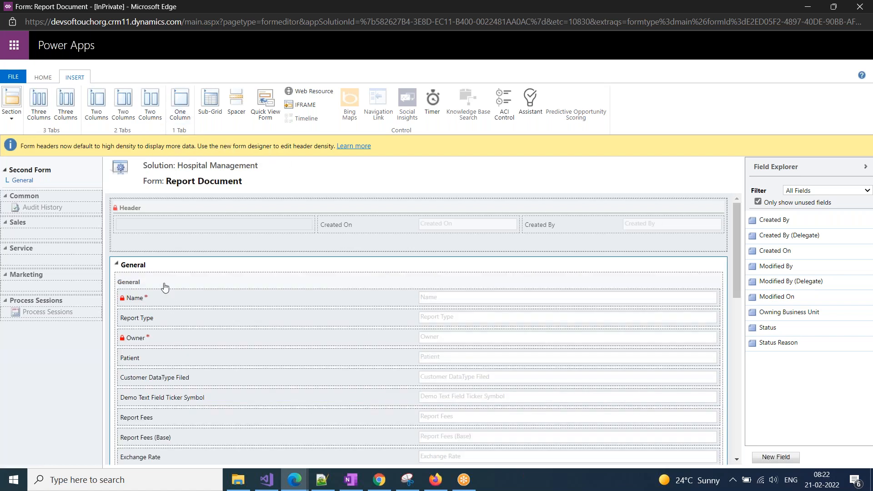
click(145, 214)
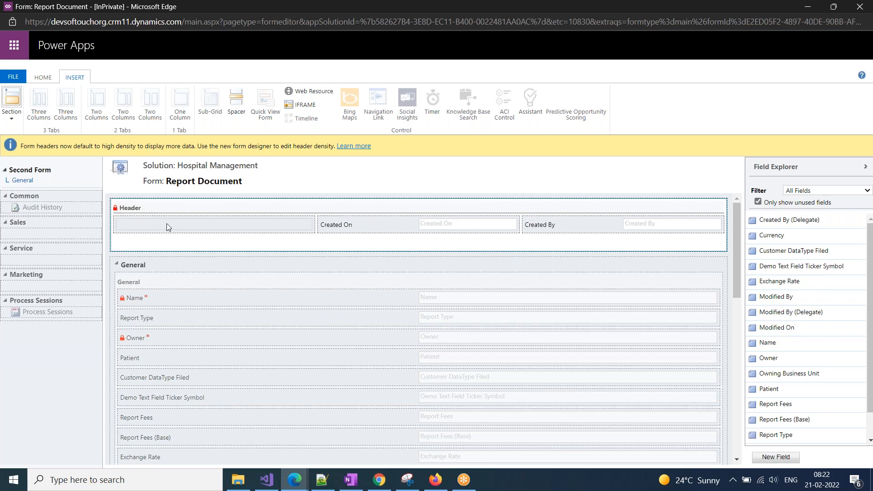
click(154, 294)
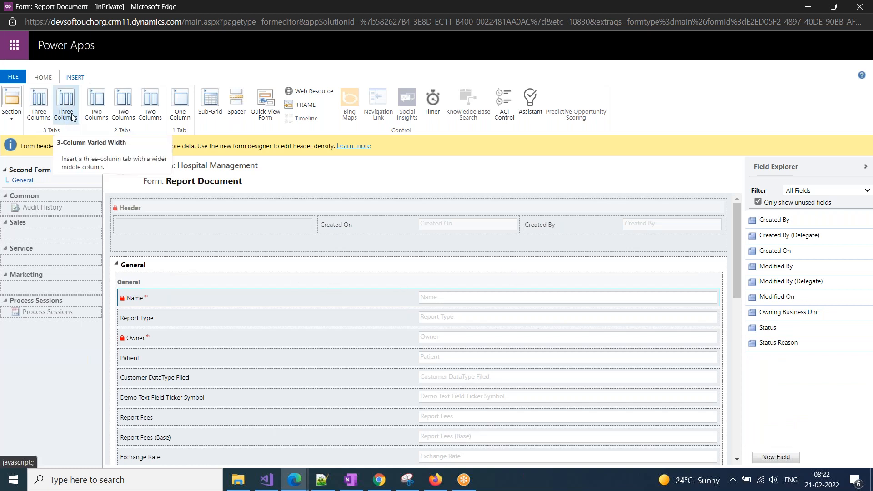
click(155, 109)
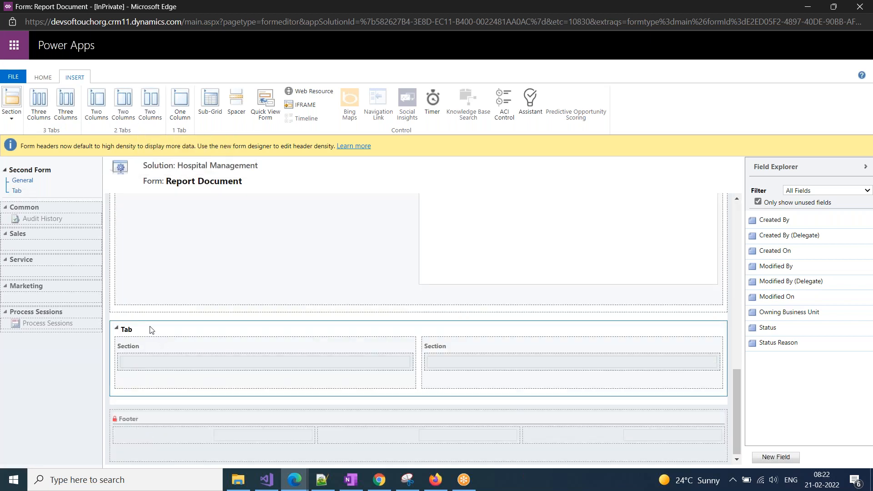
Set the new tab's label to 'Demo Tab' in its Tab Properties.
double_click(150, 327)
double_click(422, 197)
text(Demo Tab)
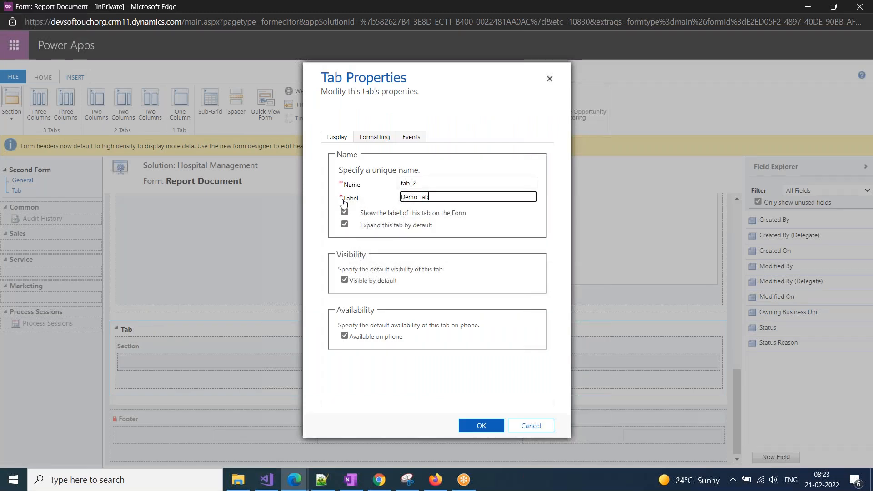
click(482, 428)
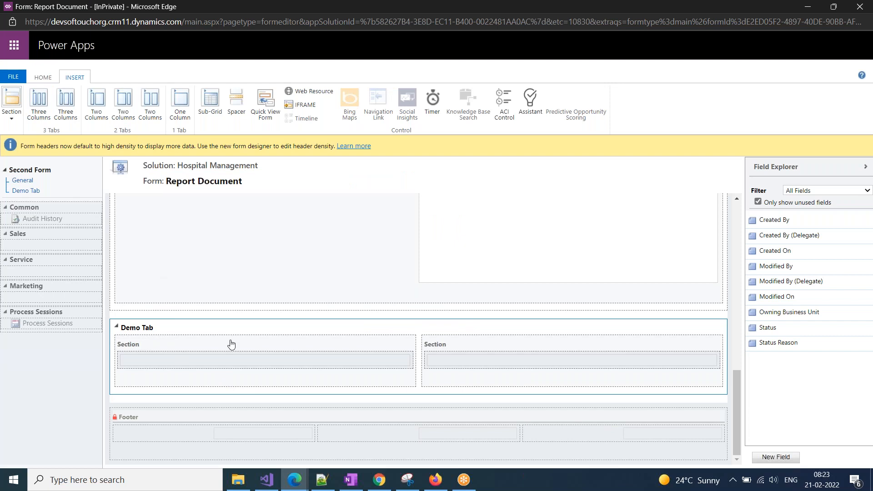
Collapse and re-expand the General tab to confirm Demo Tab is listed.
scroll(231, 345, up, 8)
scroll(231, 345, up, 3)
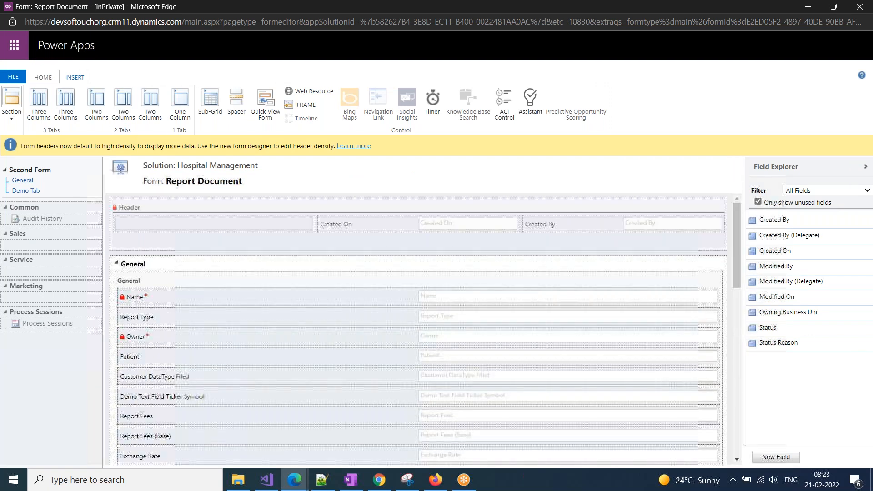
click(119, 265)
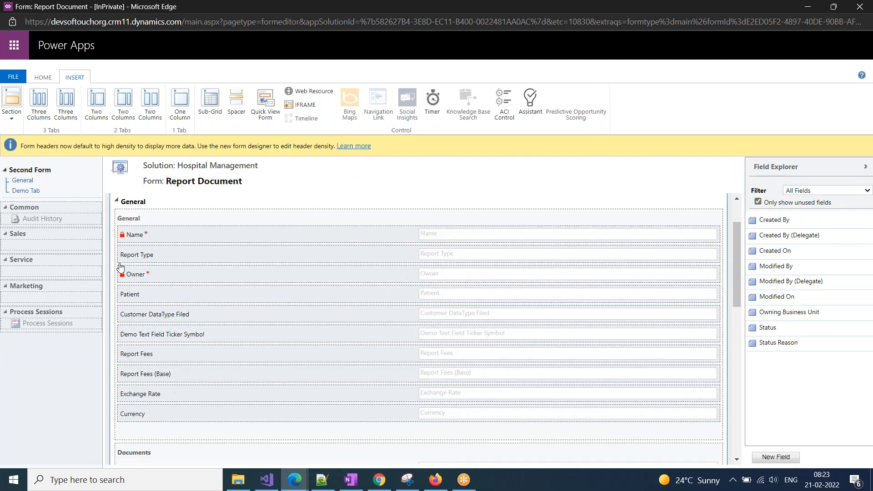
click(117, 200)
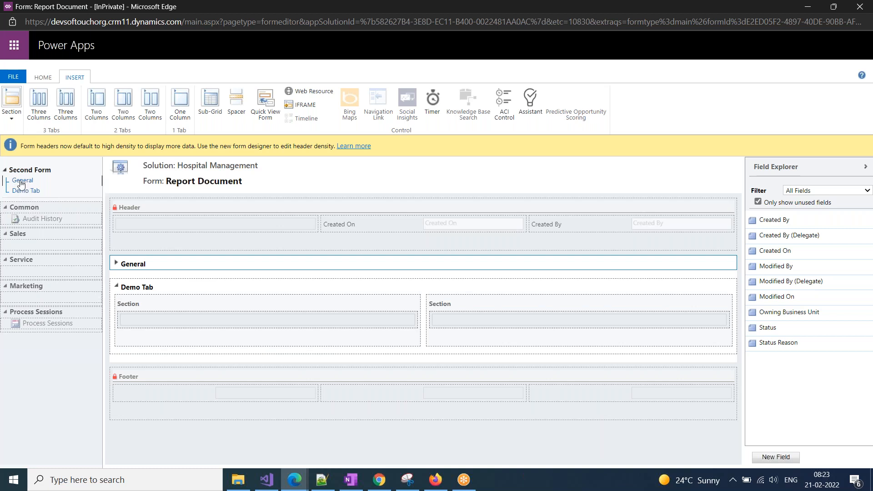
click(116, 263)
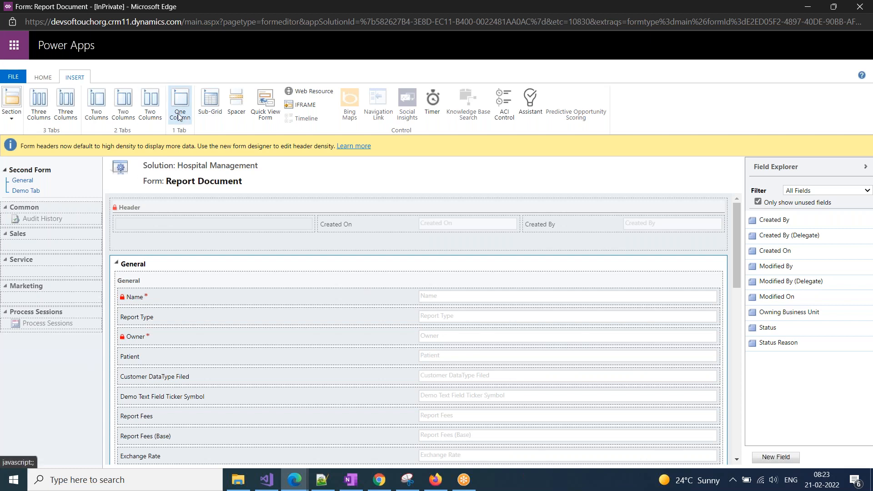
Place the Created By and Created By (Delegate) fields in Demo Tab's left section.
click(116, 264)
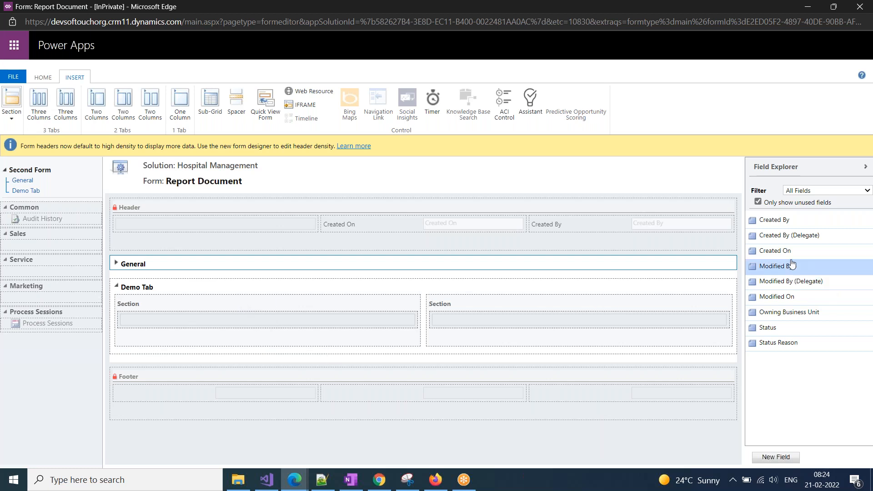
drag(778, 221, 301, 307)
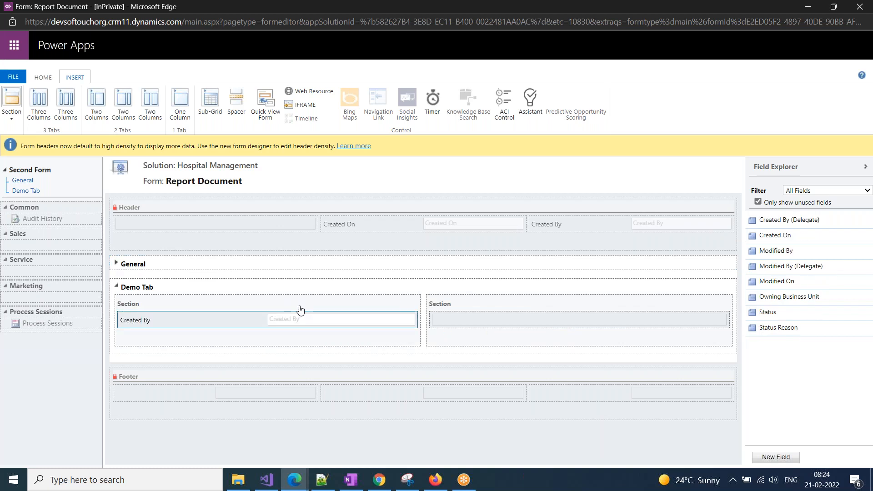
drag(779, 221, 245, 333)
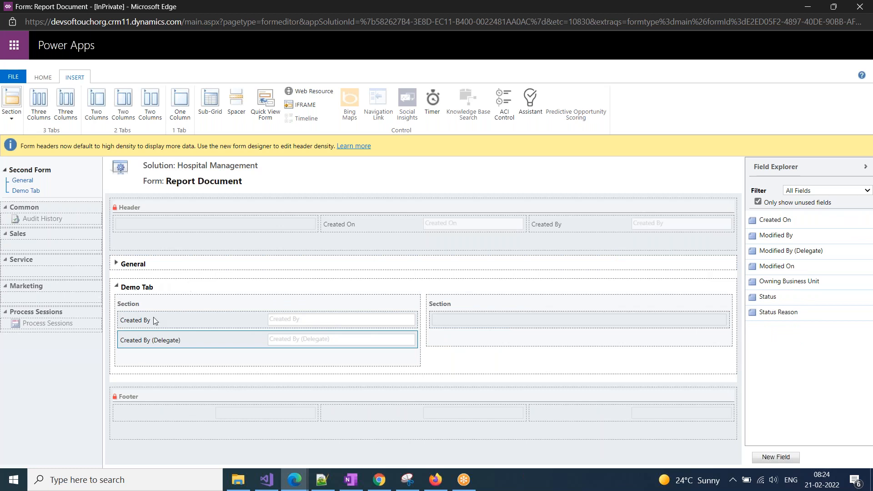
click(152, 304)
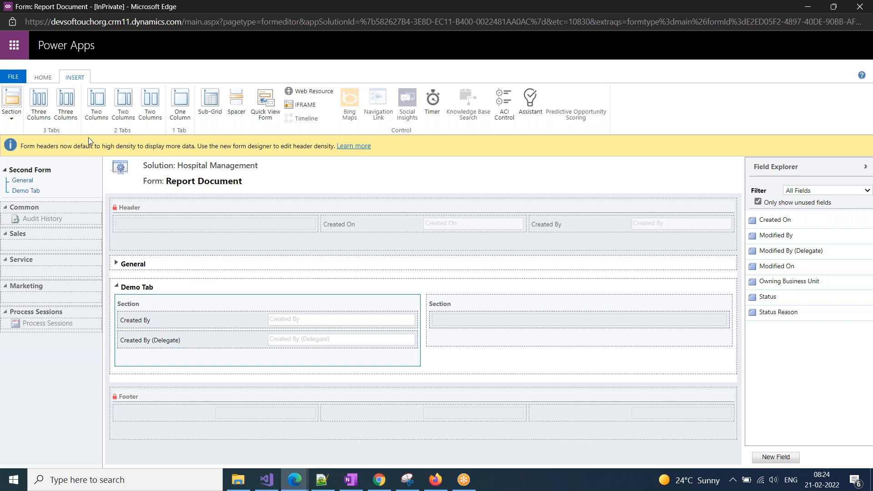
Label Demo Tab's left section 'Demo Section' and show its label on the form.
click(42, 79)
click(103, 104)
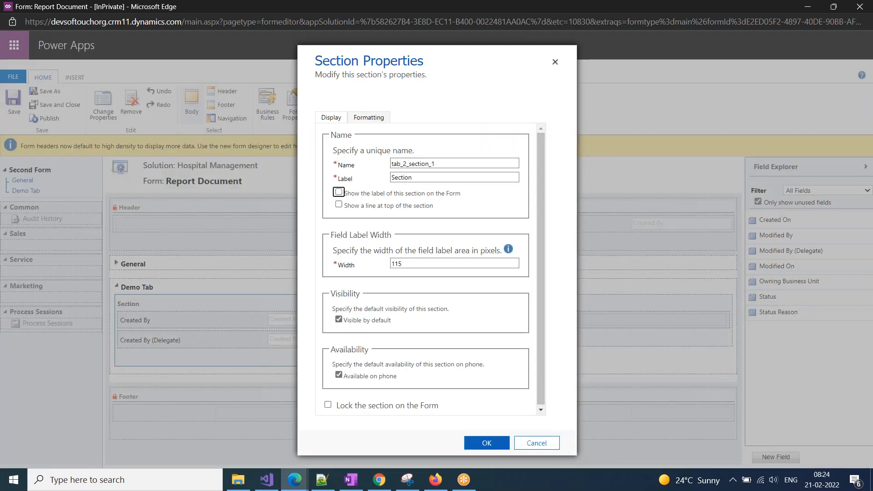
text(De)
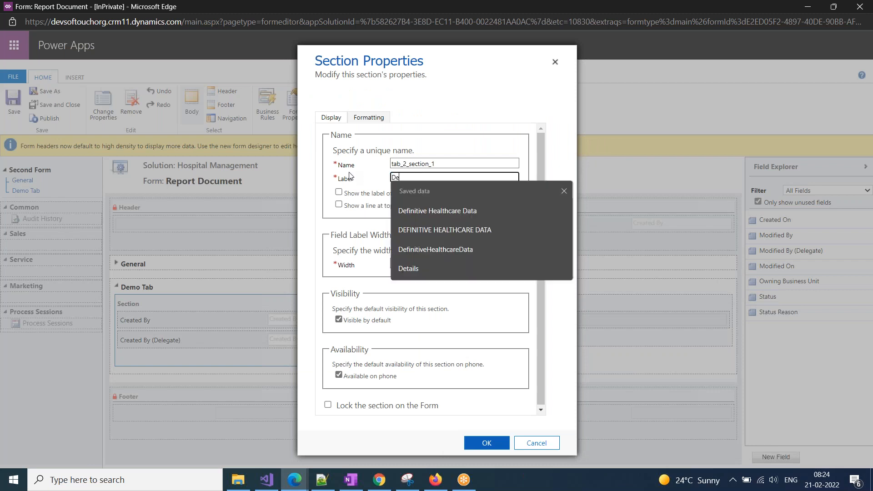
text(mo Secontion)
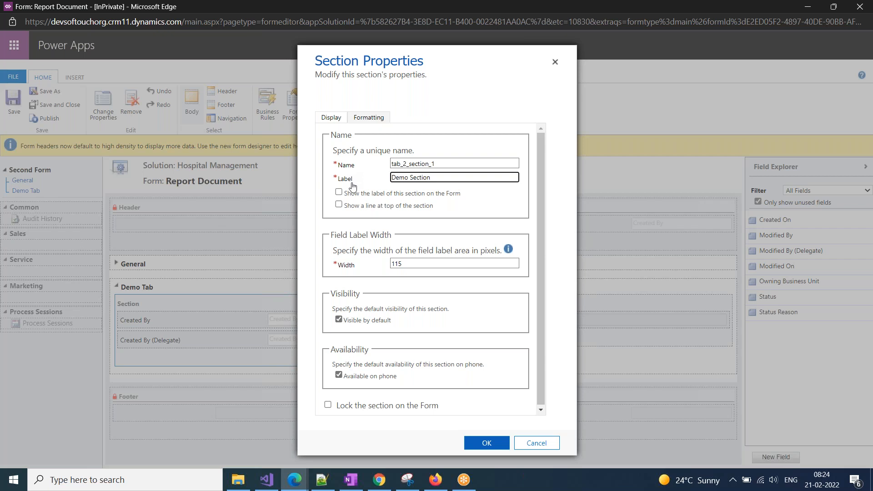
click(339, 192)
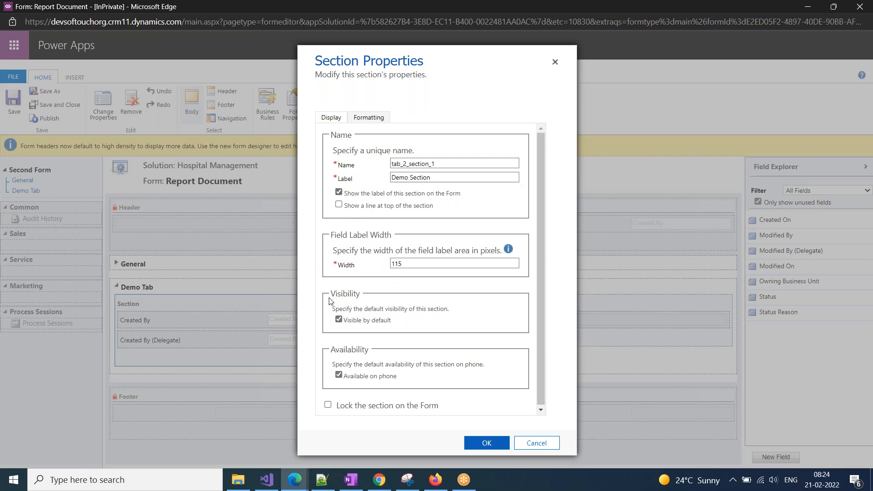
click(480, 444)
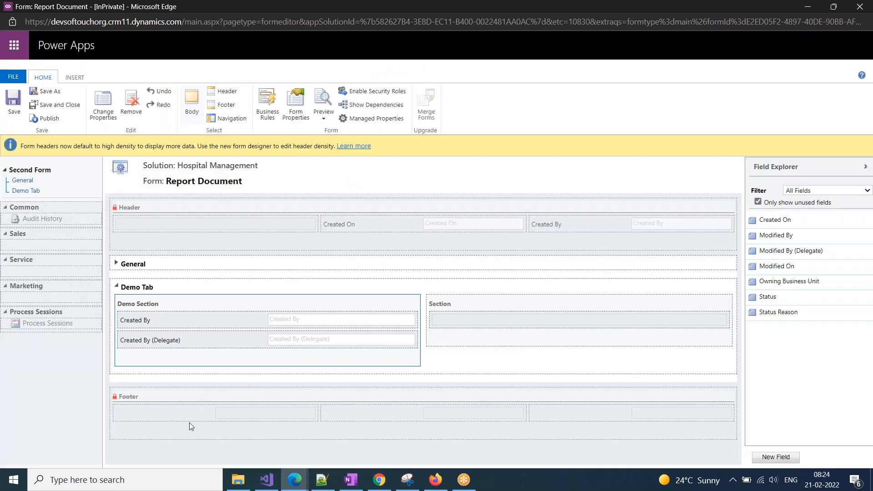
Add the Status and Status Reason fields to Demo Tab's right section.
click(444, 307)
double_click(444, 307)
click(339, 192)
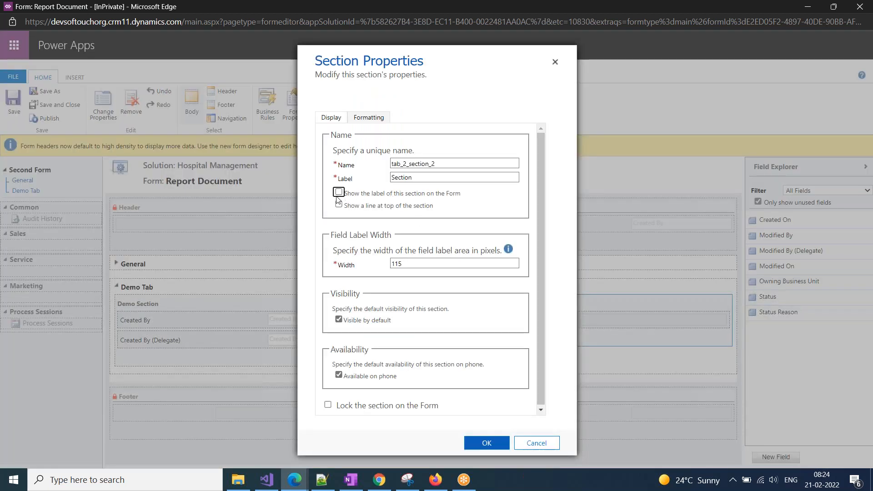
click(537, 443)
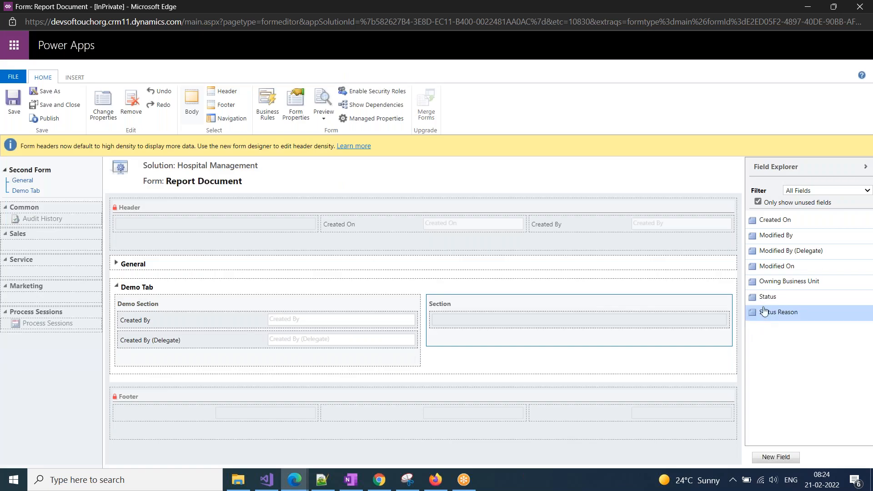
drag(772, 304, 686, 337)
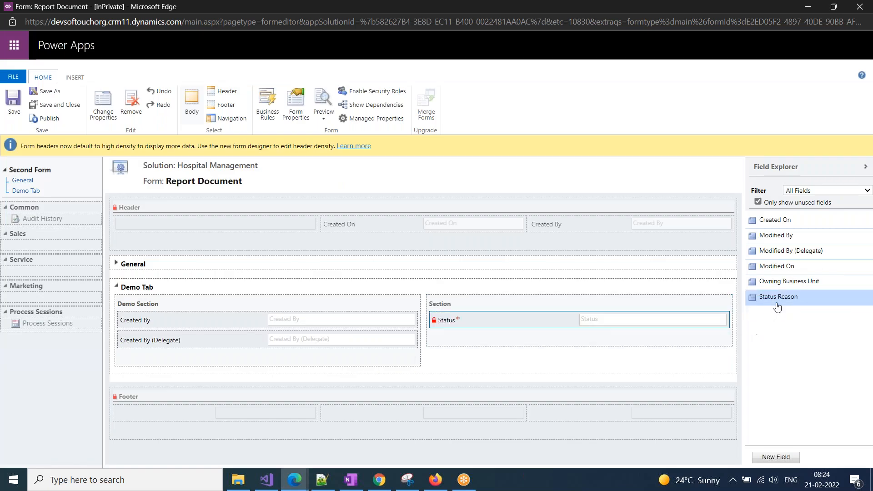
drag(776, 298, 546, 341)
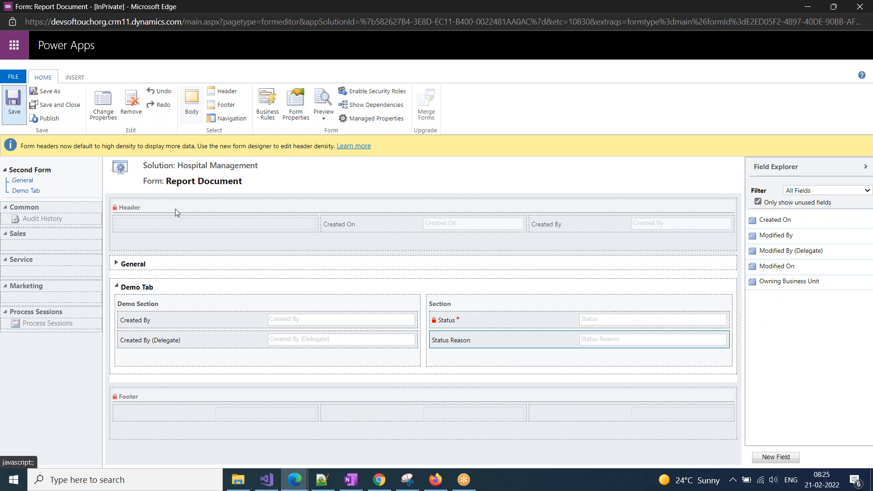
Publish Second Form's changes, waiting through the unresponsive-page prompt.
click(47, 123)
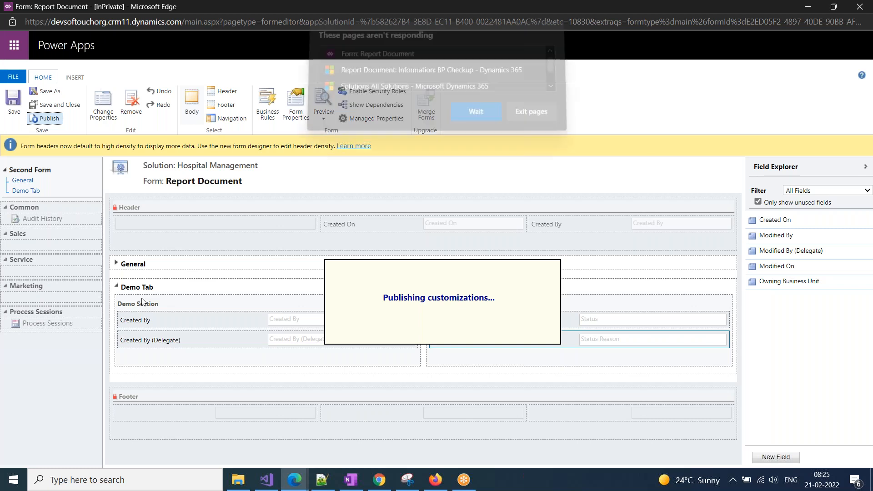
click(482, 113)
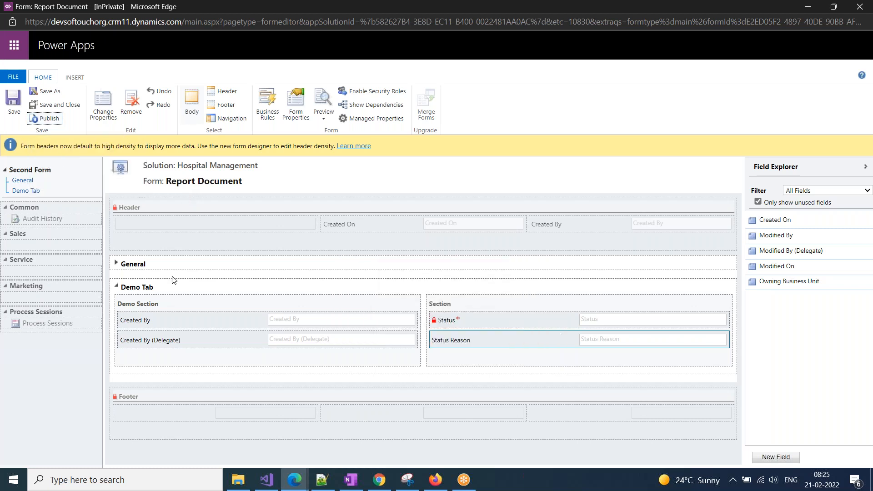
Reload the BP Checkup record page, then return to the Hospital Management solution window.
mouse_move(295, 478)
click(193, 443)
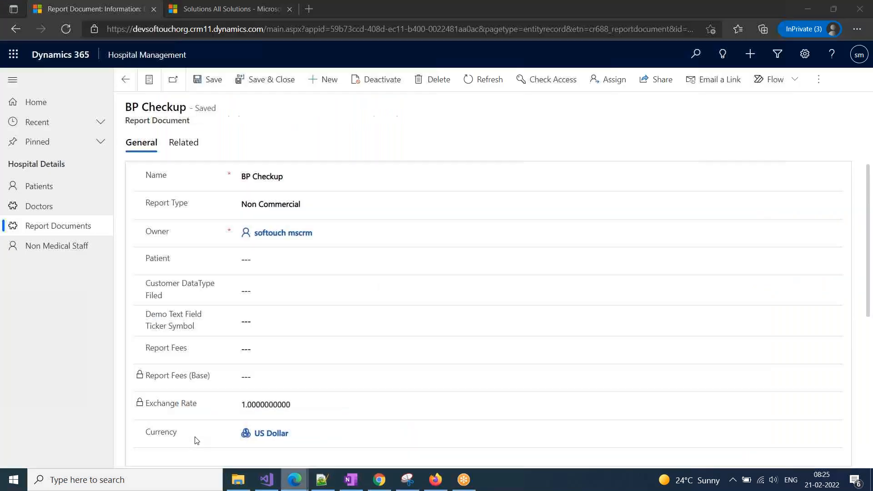
click(402, 29)
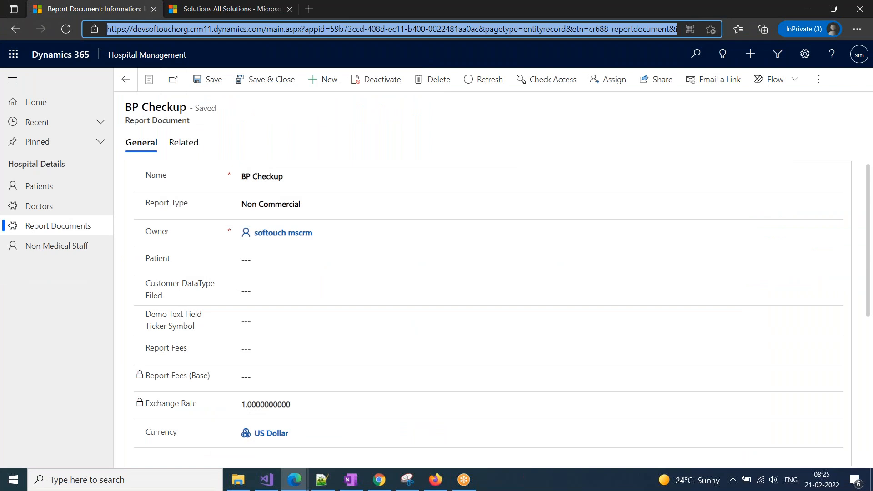
key(Return)
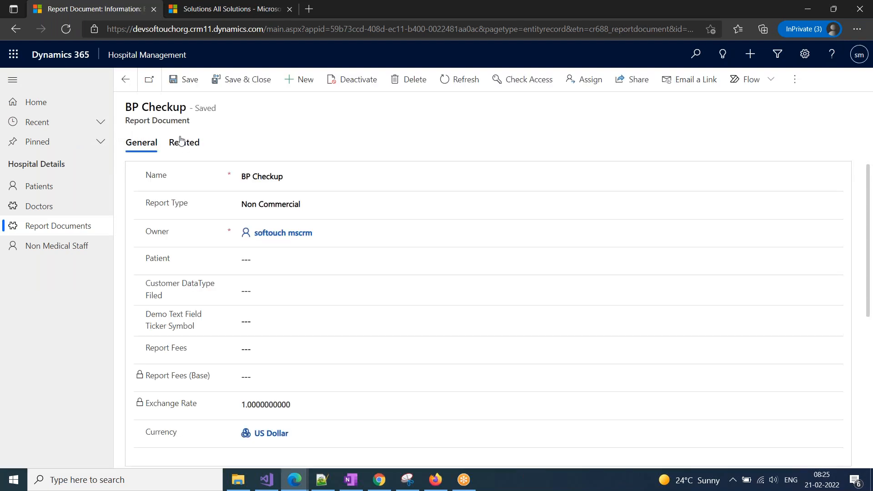
click(295, 481)
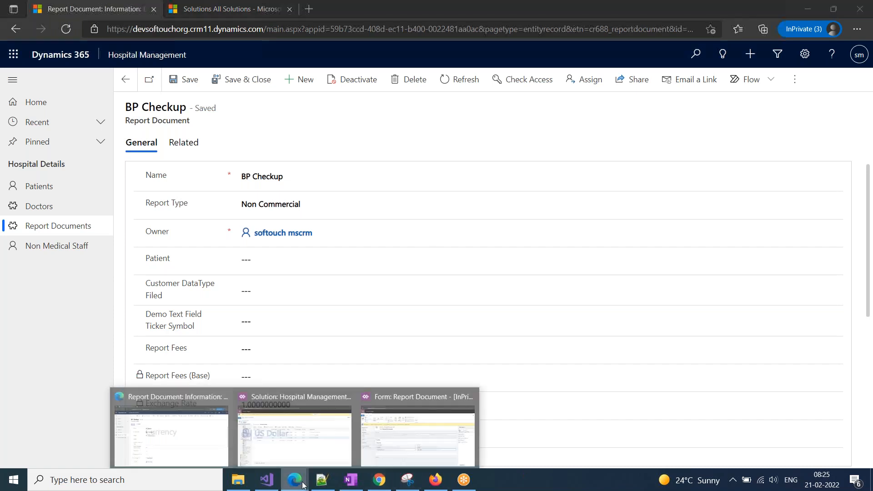
click(287, 448)
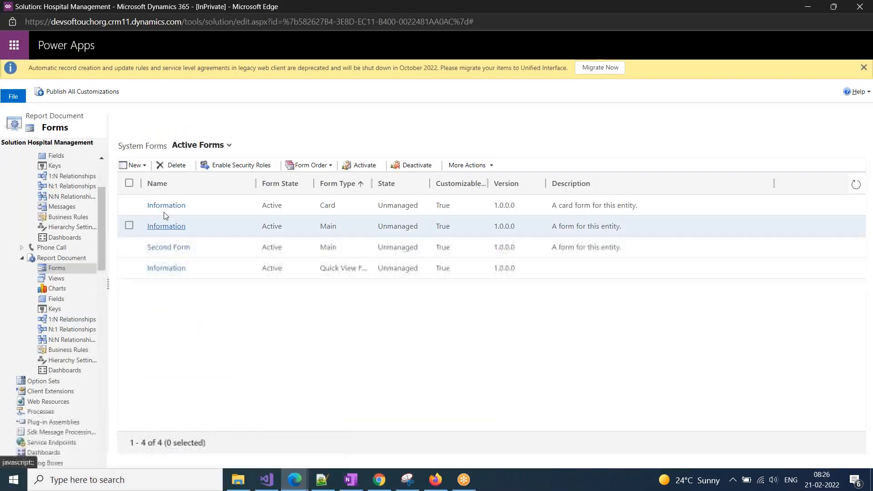
Run Publish All Customizations for Hospital Management, waiting through the unresponsive-page prompts.
click(76, 93)
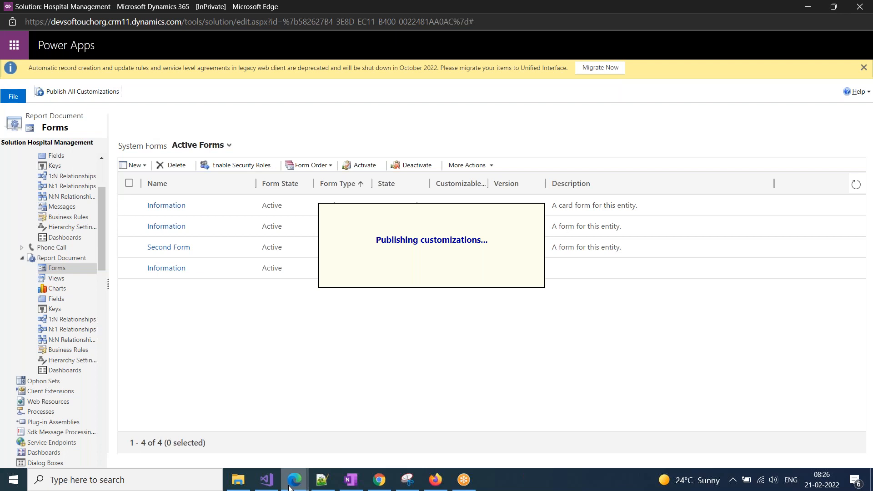
mouse_move(298, 478)
click(394, 449)
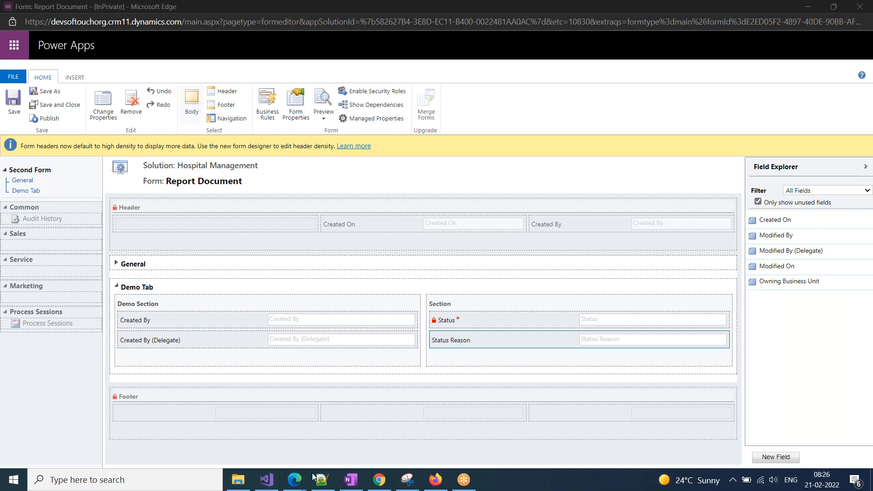
mouse_move(291, 489)
click(273, 434)
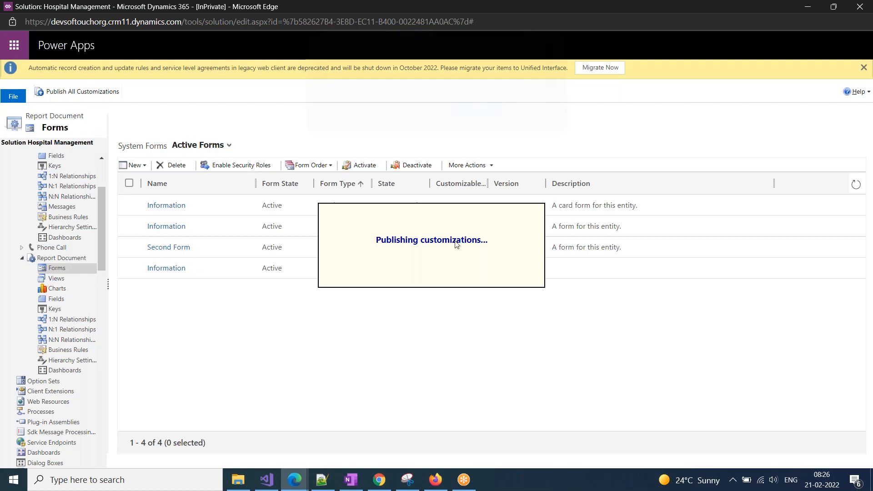
click(466, 124)
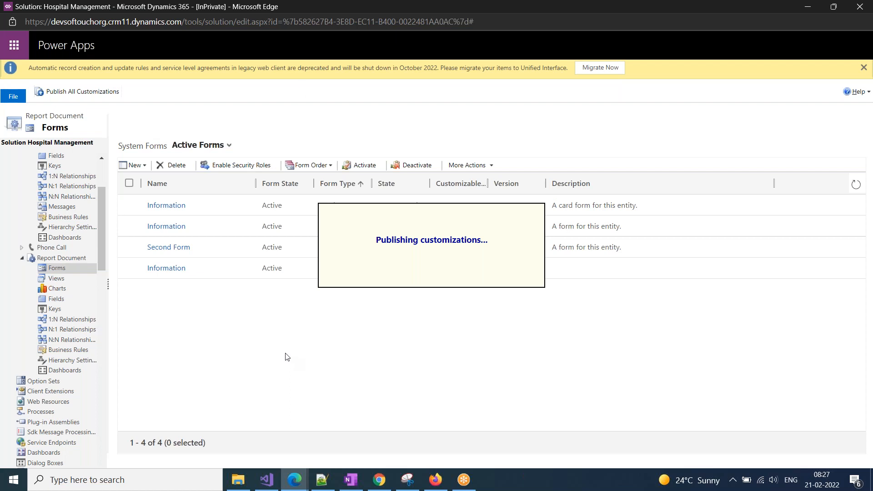
click(473, 116)
mouse_move(299, 489)
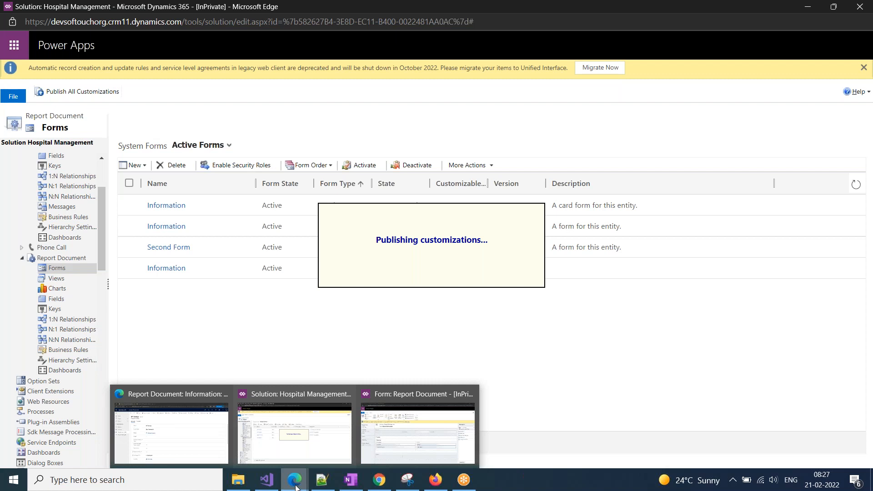
click(156, 444)
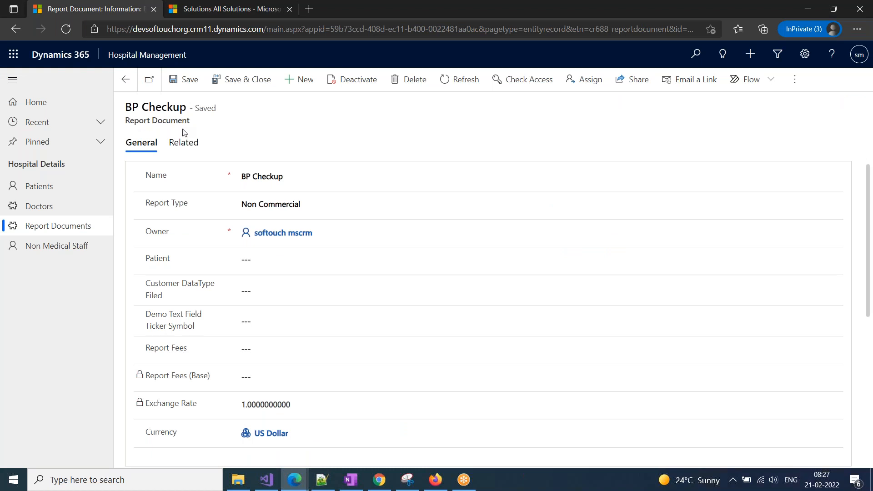
click(295, 480)
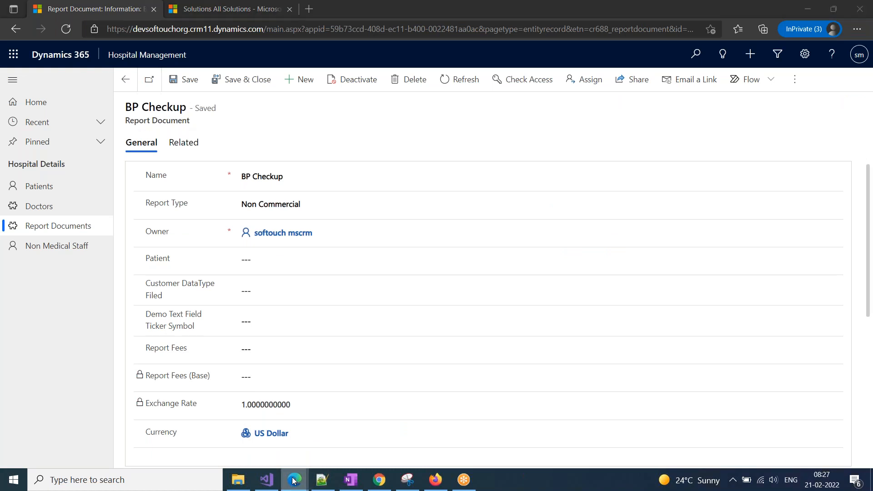
click(325, 439)
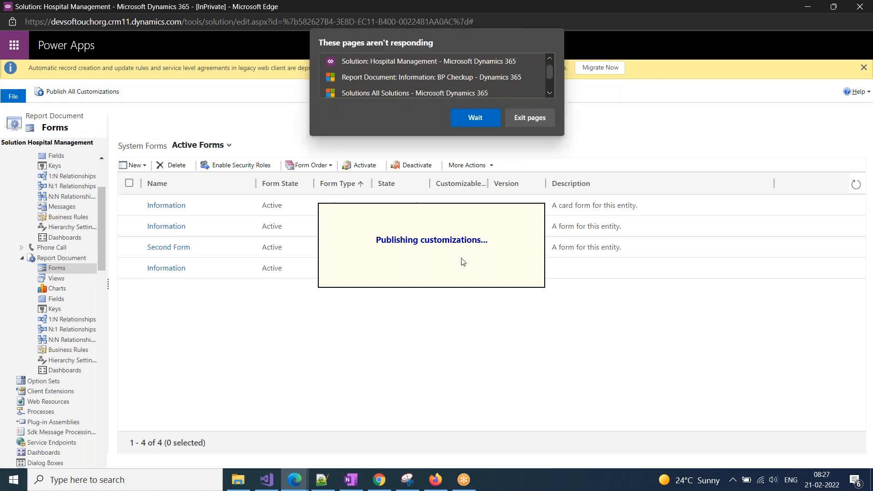
Keep waiting on the unresponsive pages and check the solution window's publishing progress.
click(474, 119)
click(460, 117)
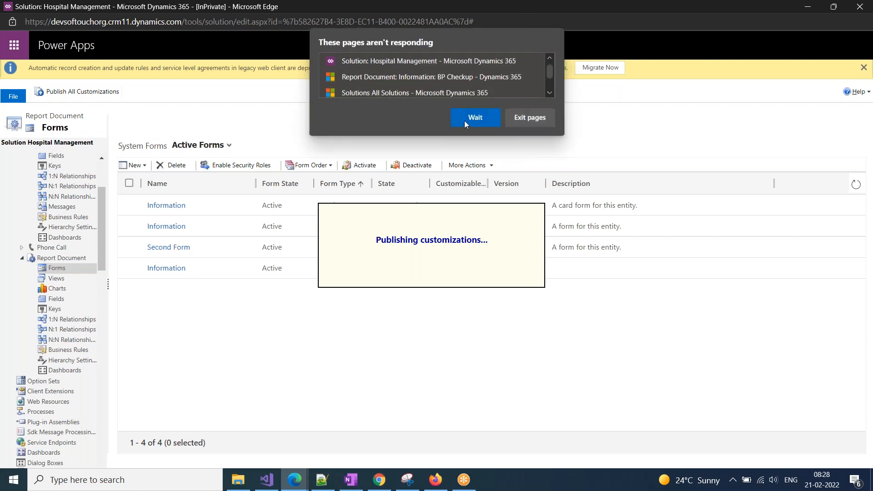
click(465, 122)
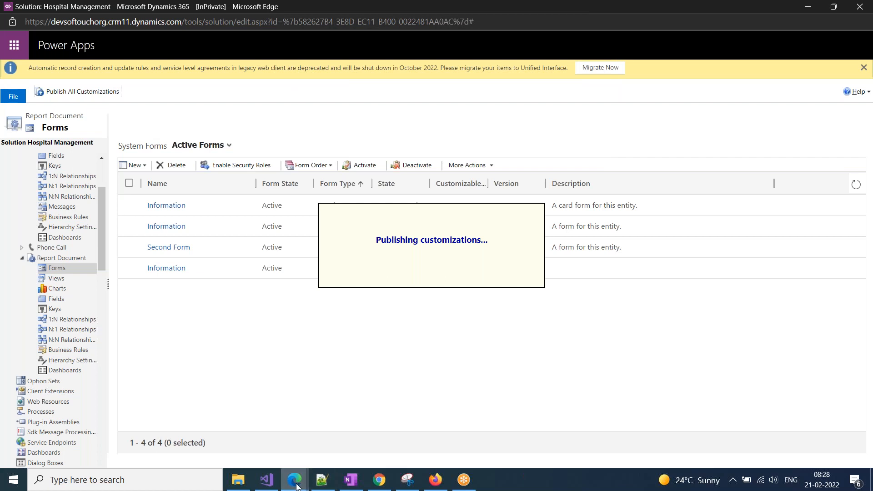
mouse_move(295, 480)
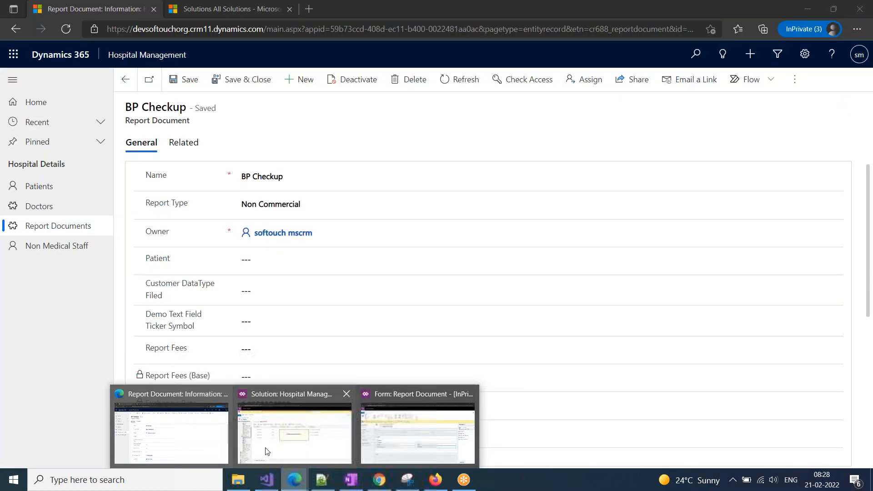
click(267, 452)
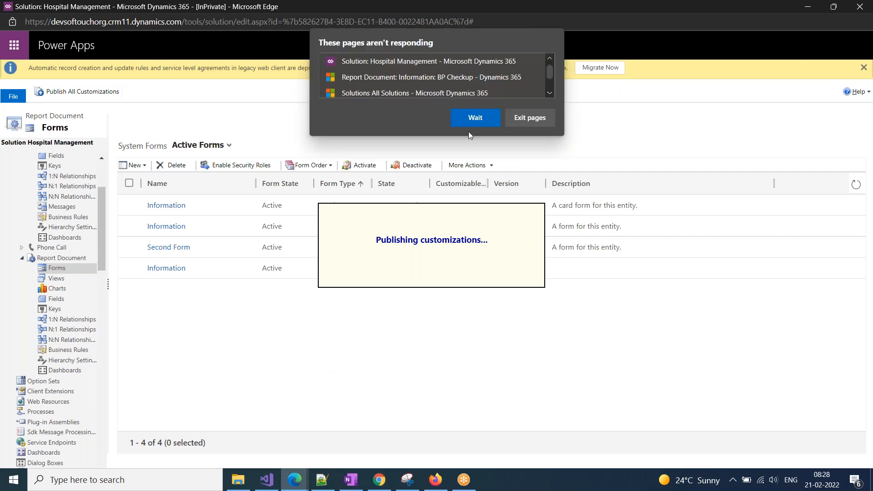
Wait through further not-responding prompts and bring the BP Checkup record back into view.
click(470, 117)
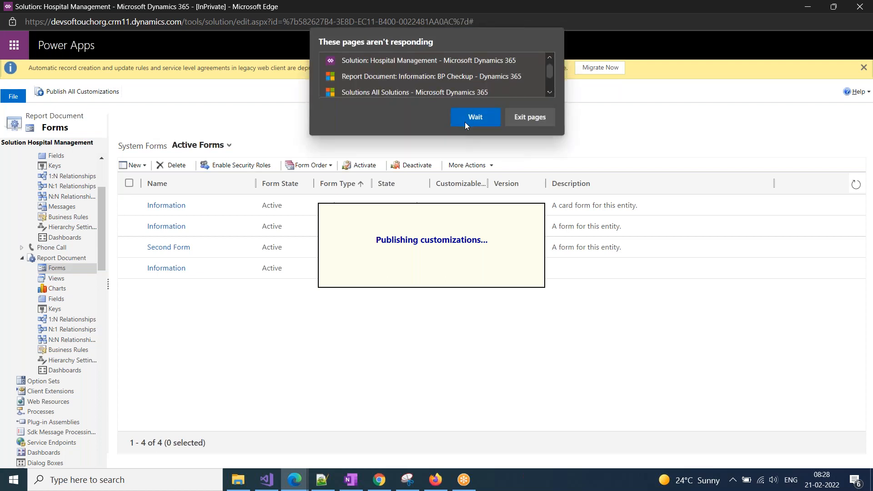
click(465, 122)
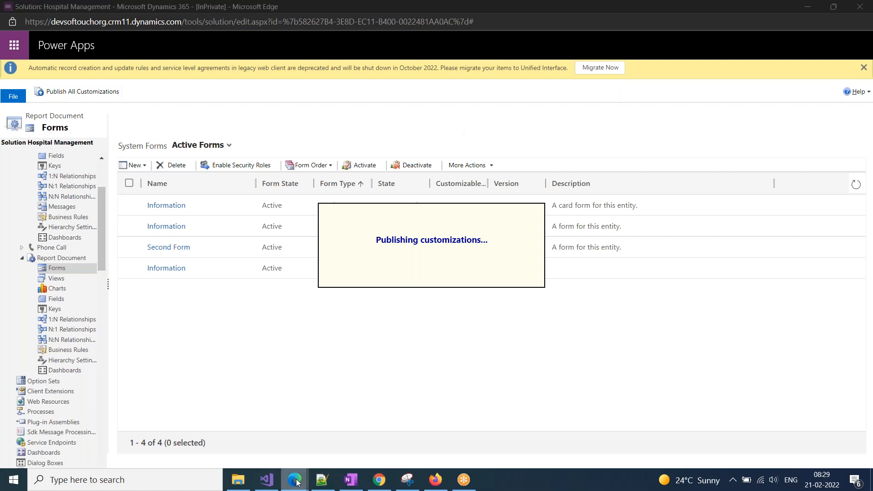
mouse_move(280, 464)
click(209, 436)
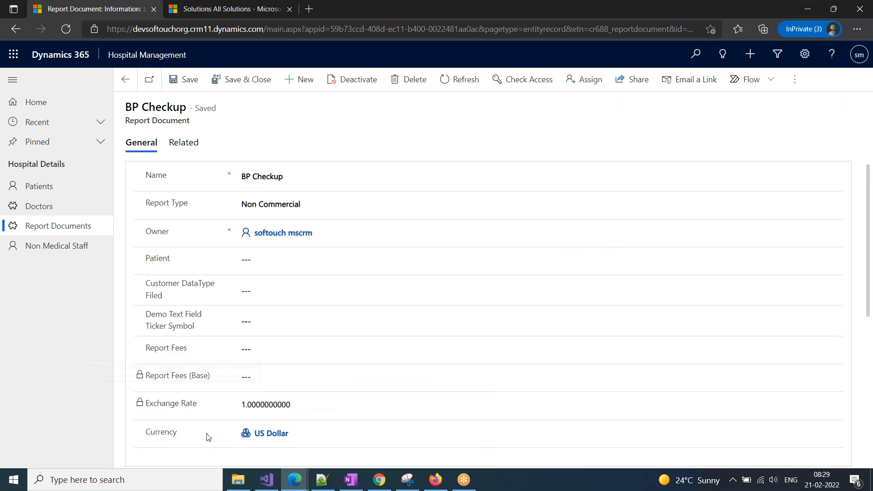
Bring the 'Solution: Hospital Management' window back to the front.
mouse_move(294, 477)
click(301, 444)
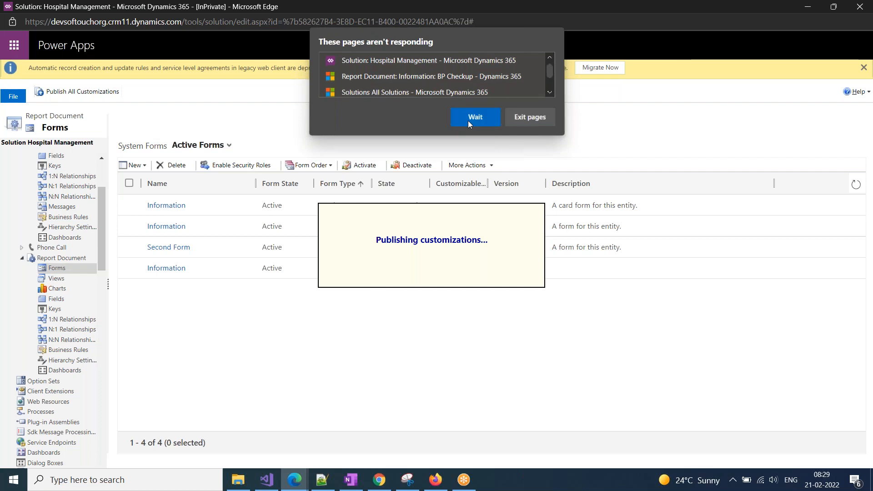
click(468, 121)
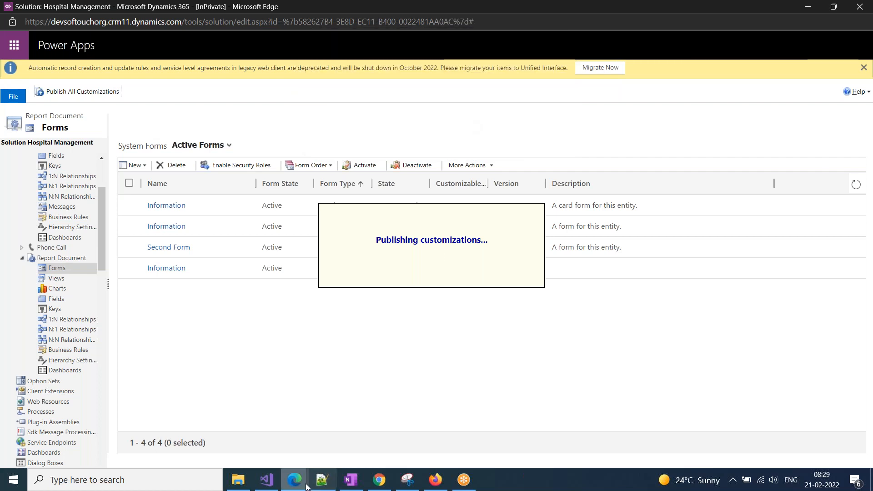
mouse_move(300, 486)
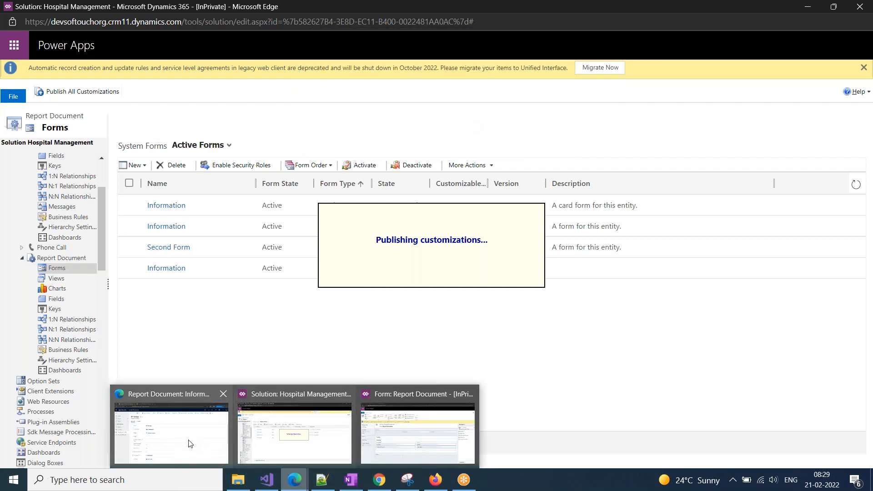
mouse_move(189, 443)
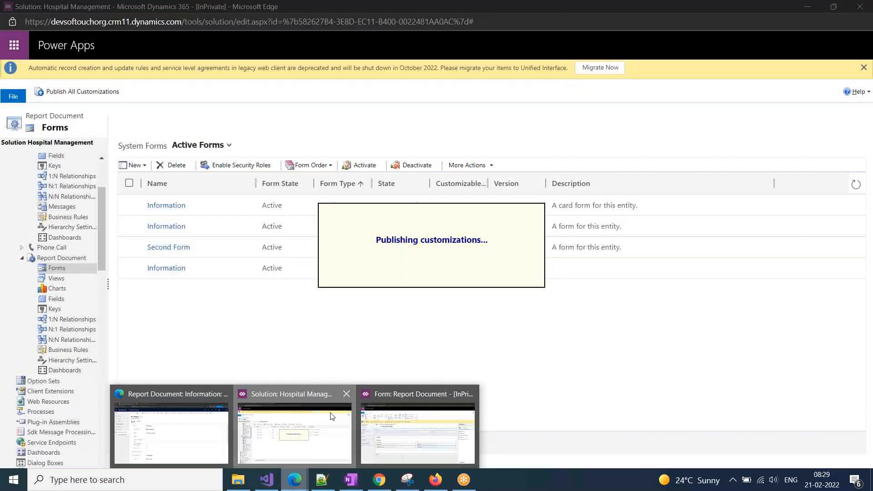
click(295, 430)
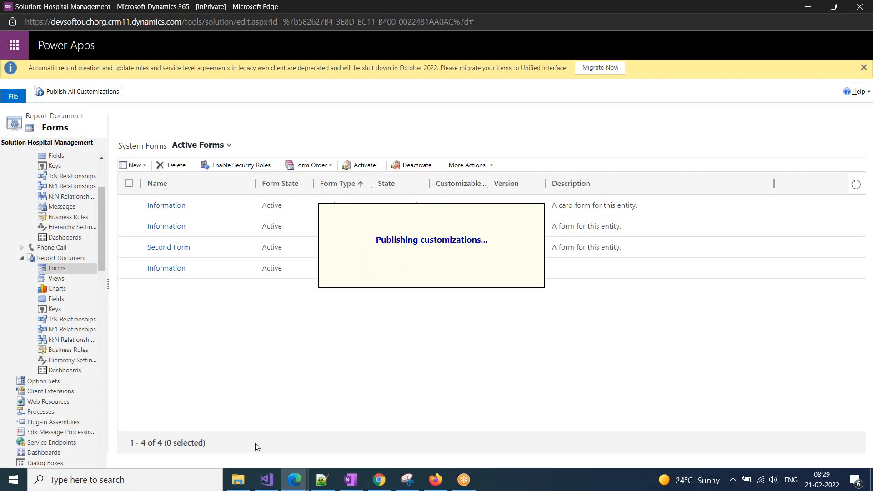
Reload BP Checkup to confirm Second Form's Demo Tab, then switch to the Information form.
mouse_move(295, 480)
click(200, 429)
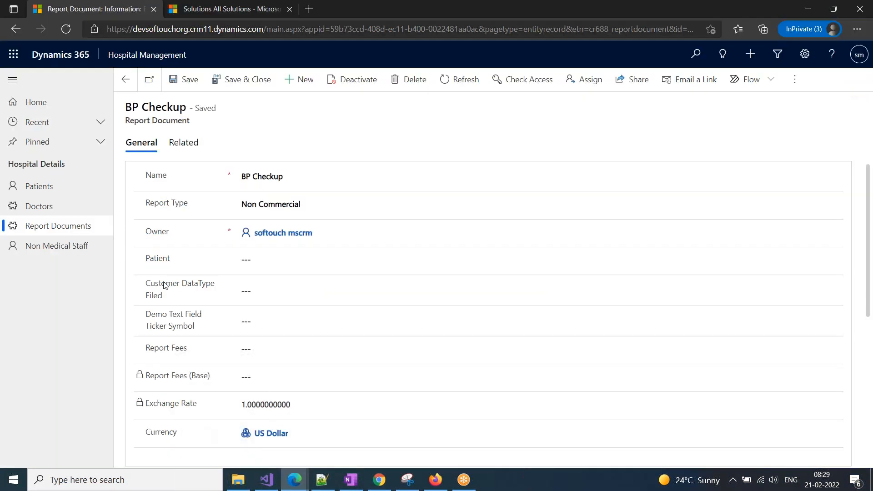
click(66, 29)
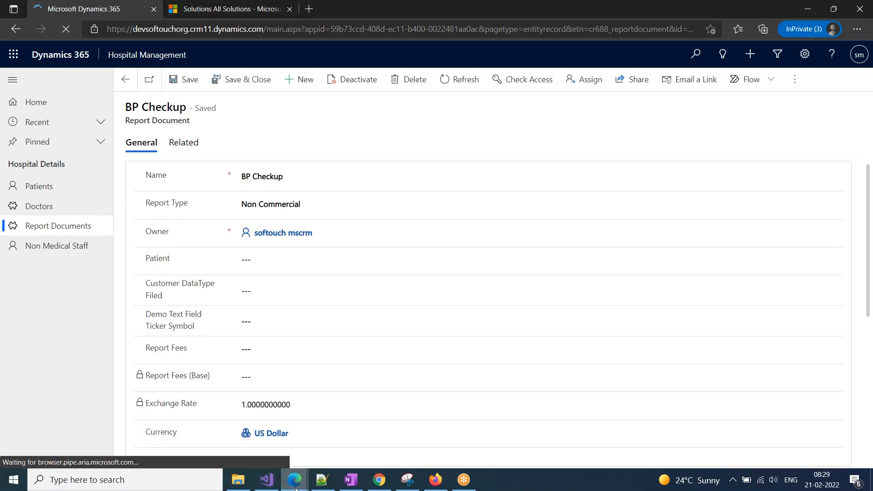
mouse_move(295, 480)
click(207, 426)
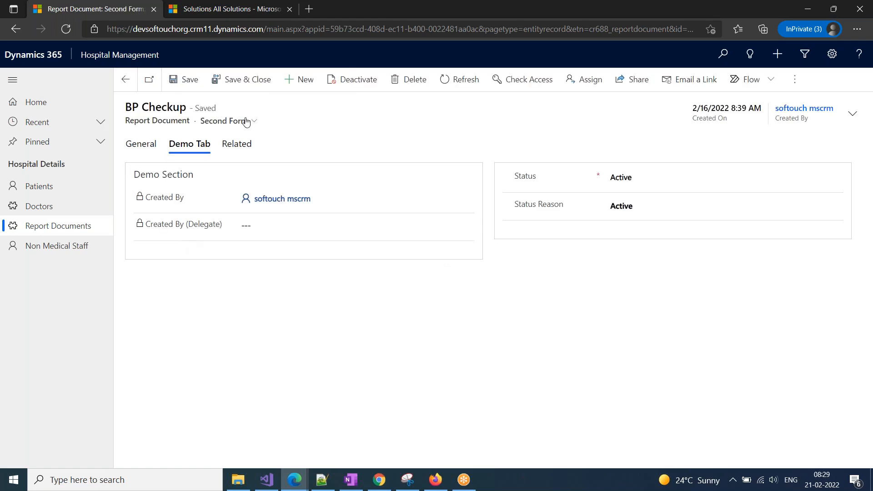
click(225, 122)
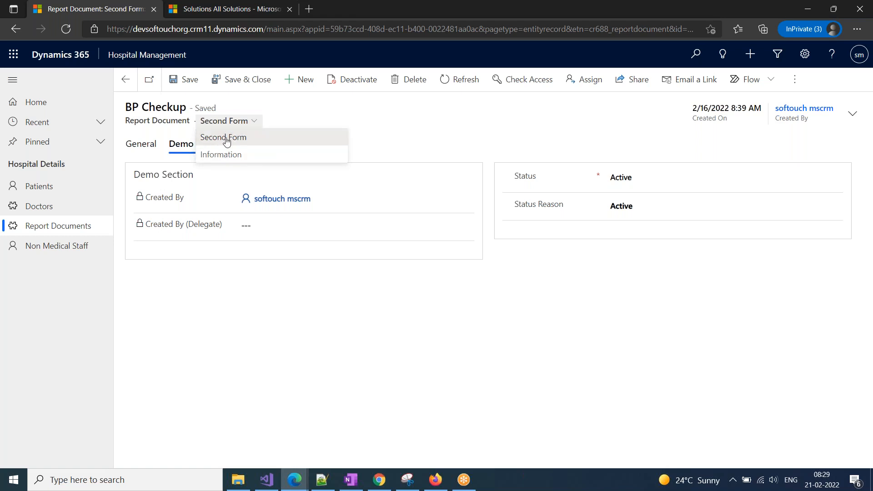
click(214, 155)
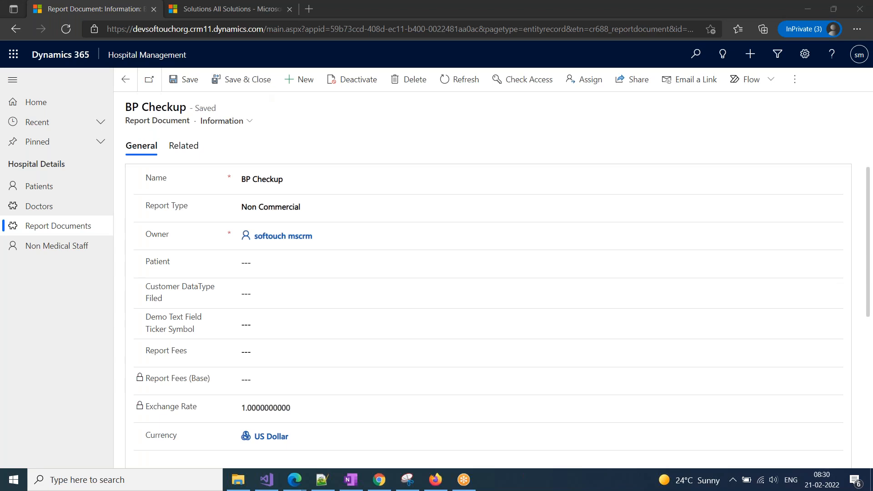
click(251, 121)
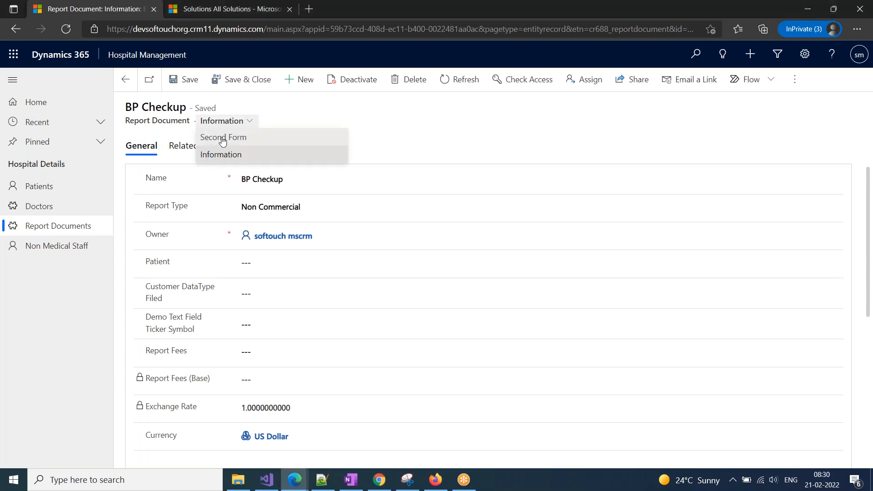
click(223, 138)
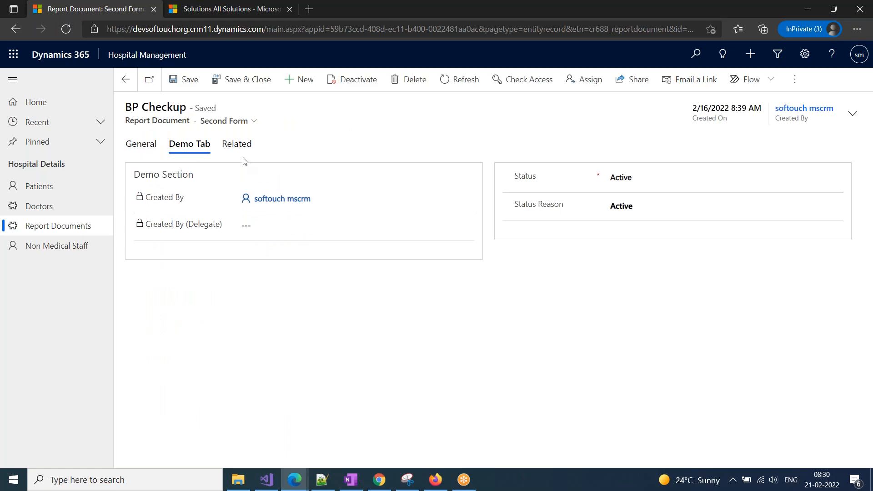
click(217, 121)
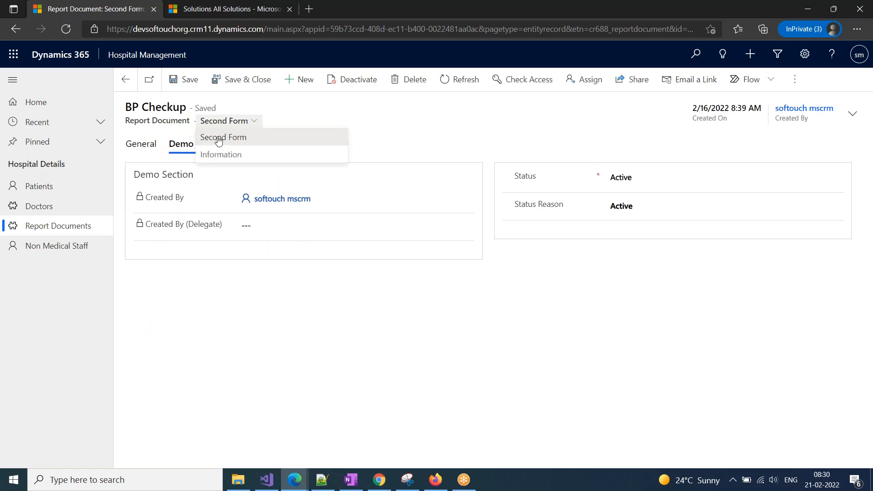
click(130, 145)
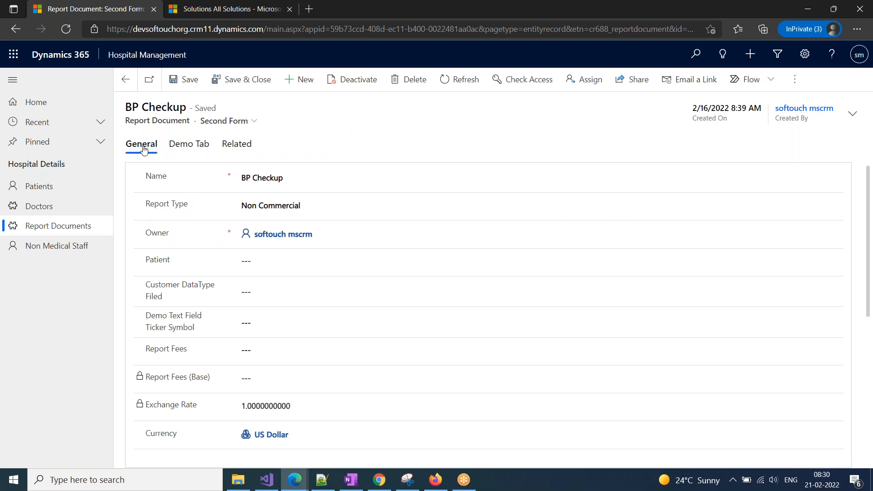
click(192, 147)
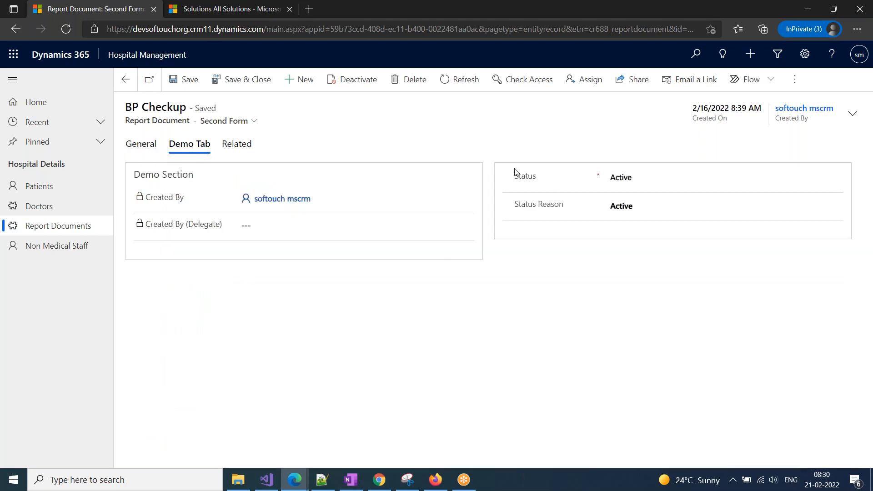
drag(140, 176, 220, 182)
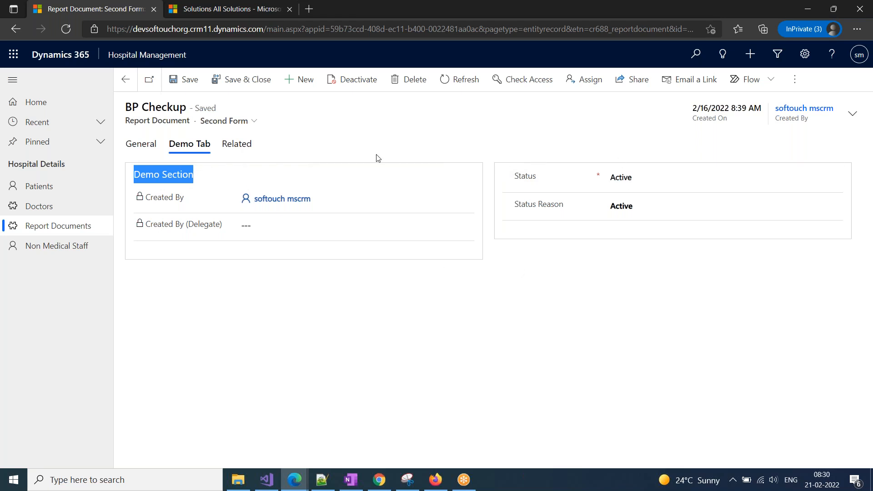
drag(213, 244, 200, 247)
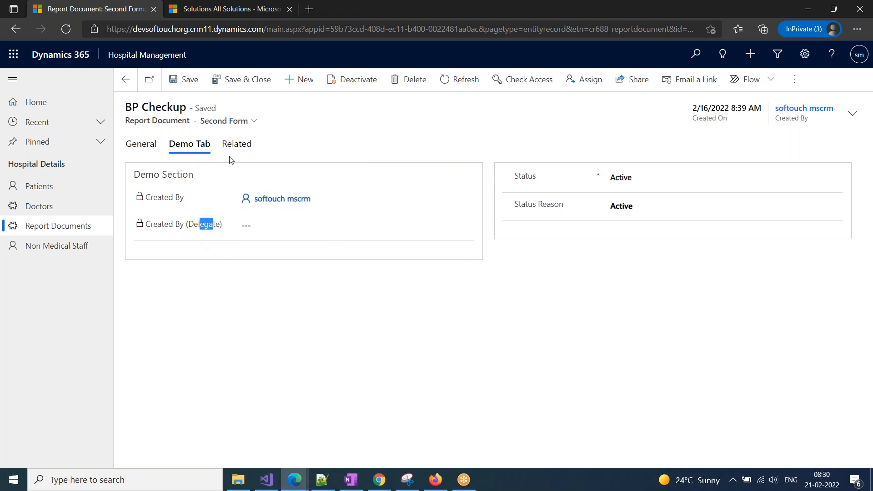
Compare BP Checkup's Related items on Second Form and Information, ending back on Second Form.
click(243, 144)
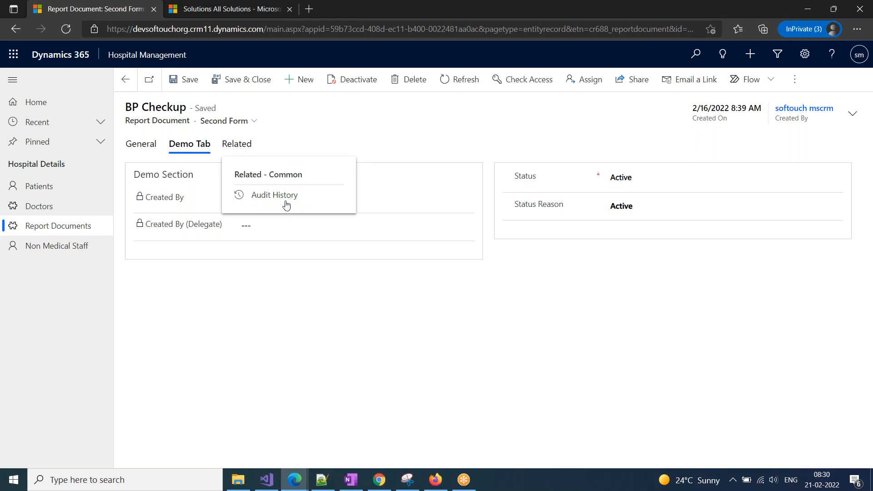
click(228, 120)
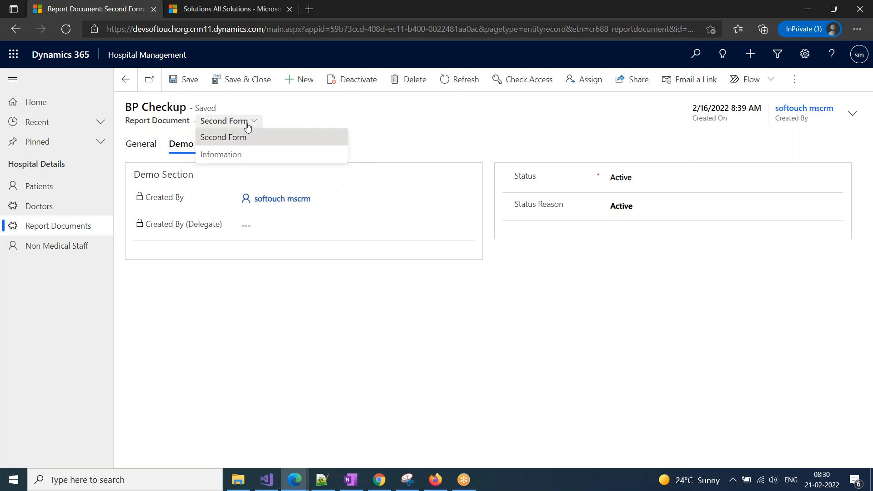
click(234, 162)
click(185, 149)
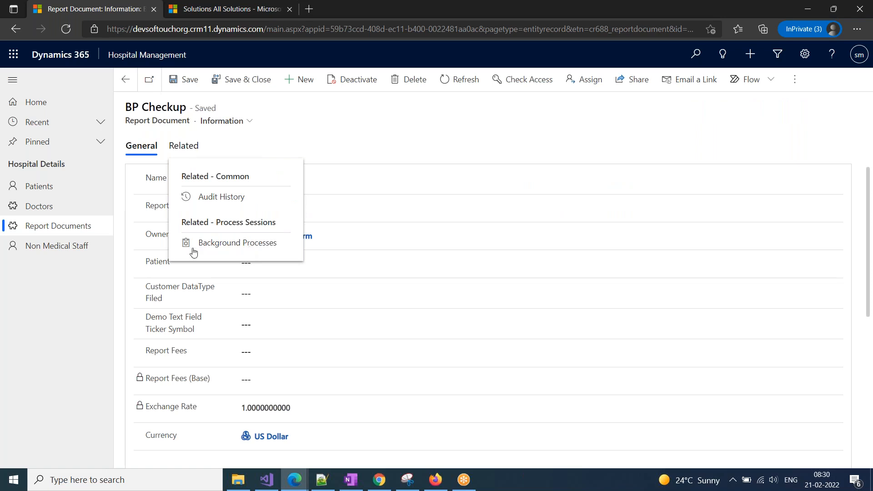
click(239, 122)
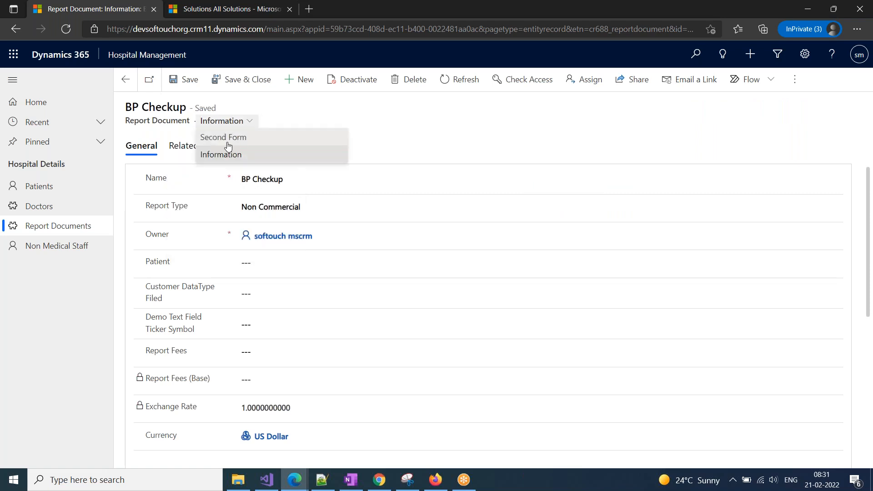
click(229, 136)
click(236, 146)
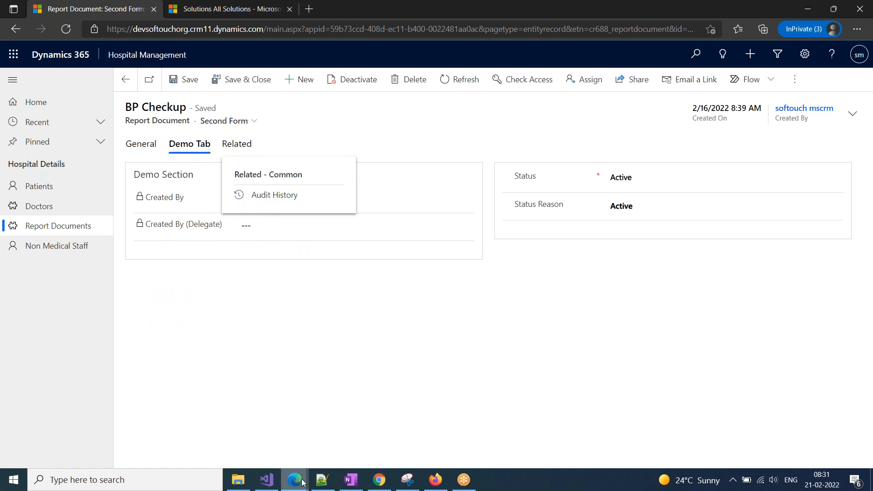
Relabel Second Form's Audit History navigation link to 'Logs', then save and publish the form.
mouse_move(302, 481)
click(378, 448)
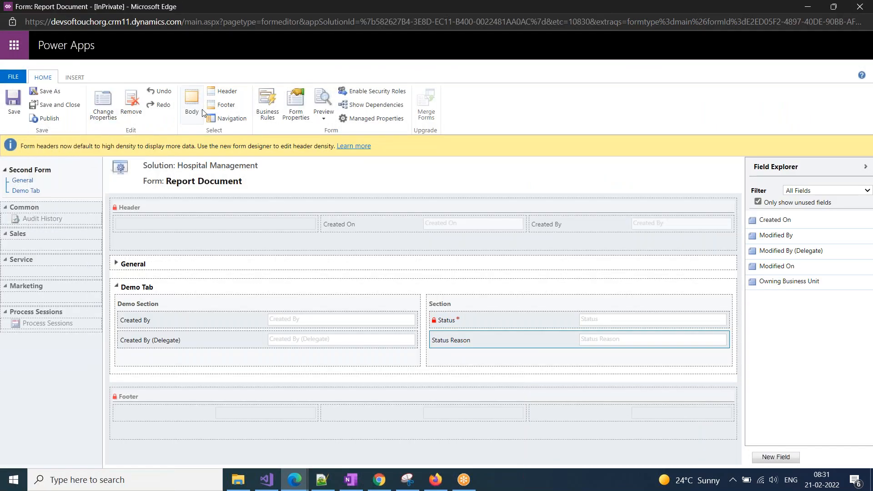
click(225, 119)
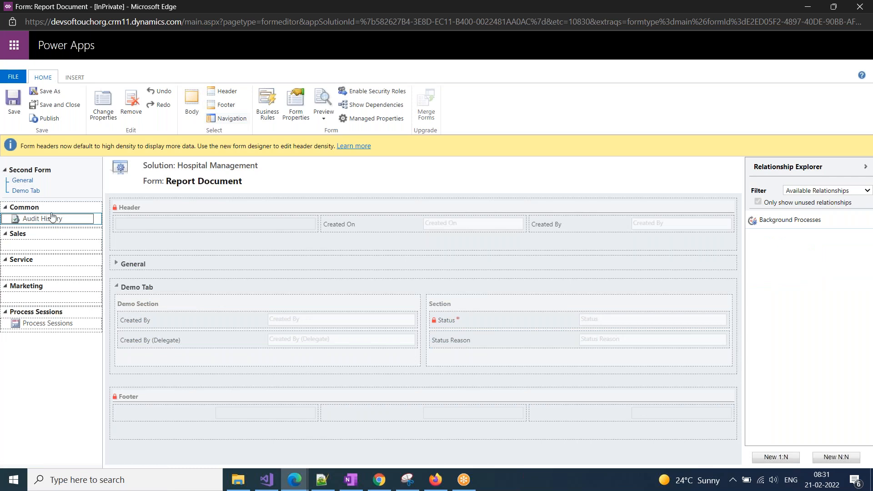
click(103, 107)
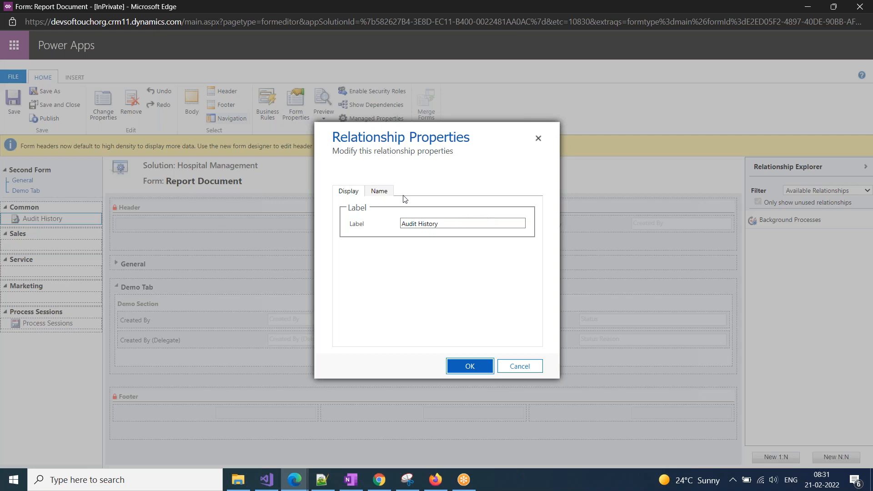
click(386, 192)
click(349, 191)
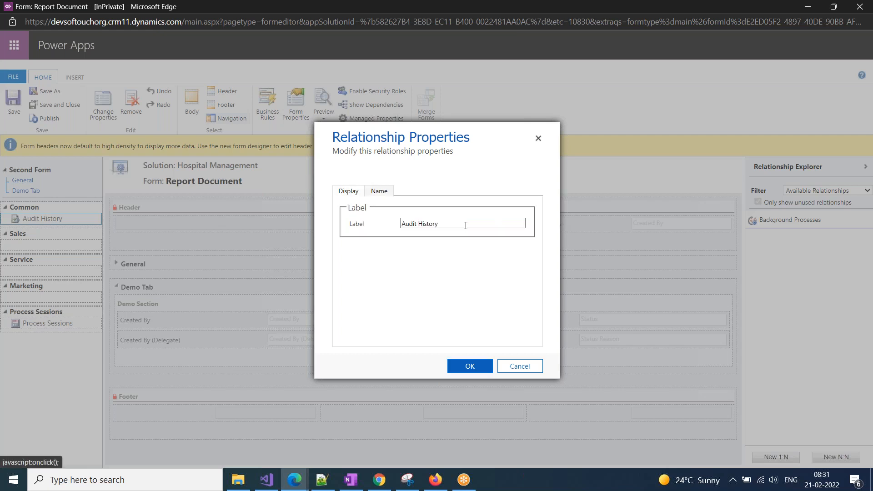
text(Logs)
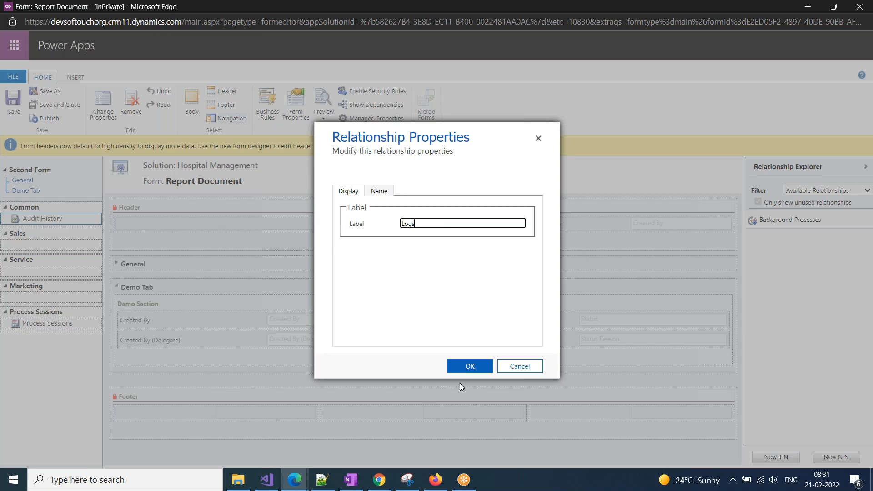
click(470, 367)
click(14, 105)
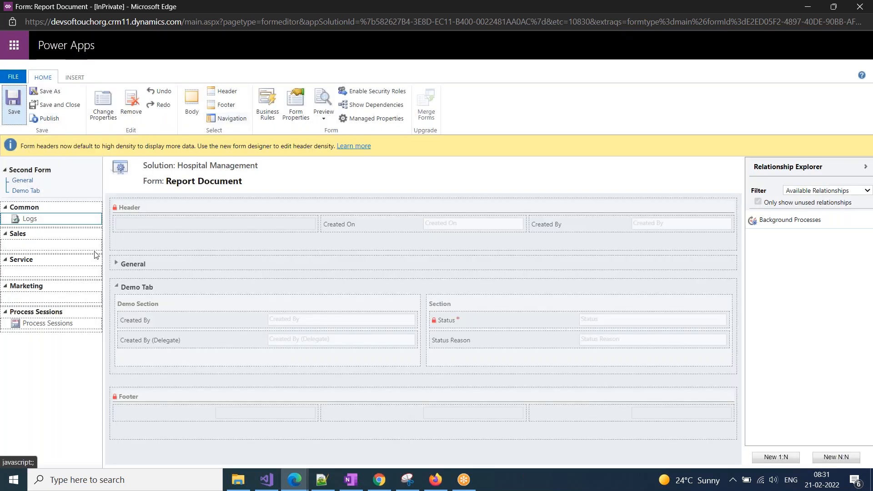
click(48, 119)
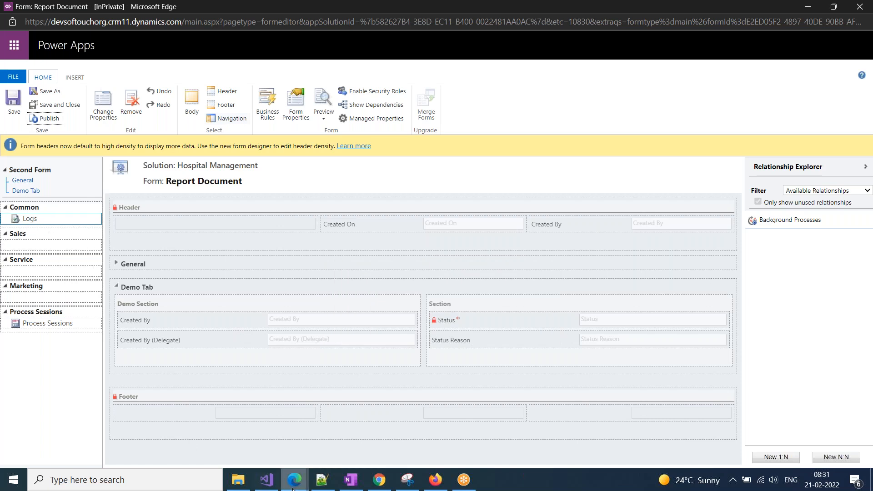
Return to the BP Checkup record, reload it and check its Related items for Logs.
mouse_move(294, 487)
click(169, 428)
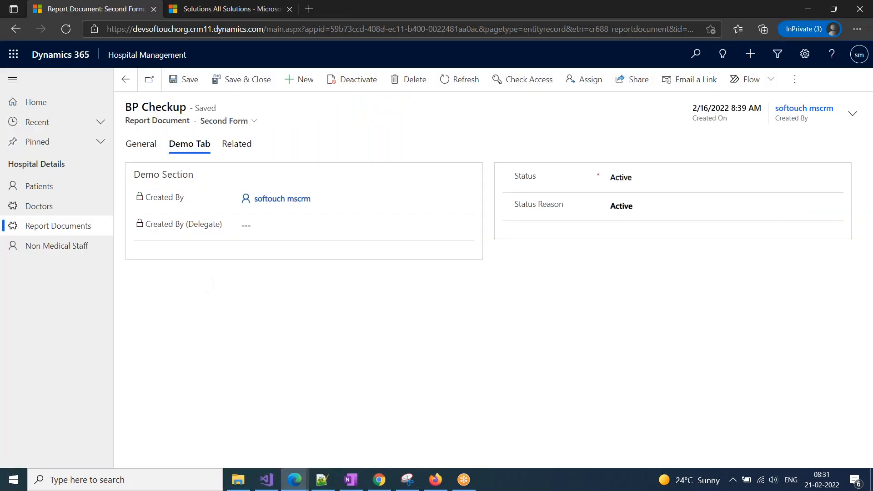
click(392, 30)
key(Return)
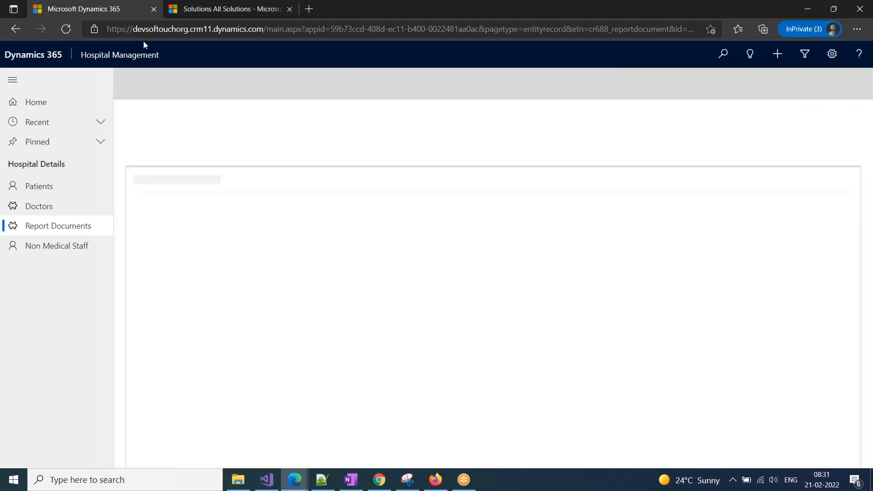
click(227, 142)
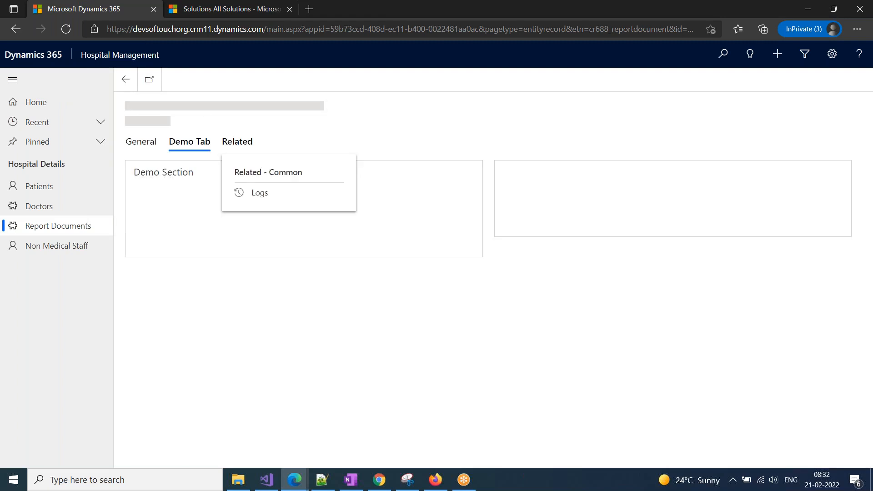
click(236, 152)
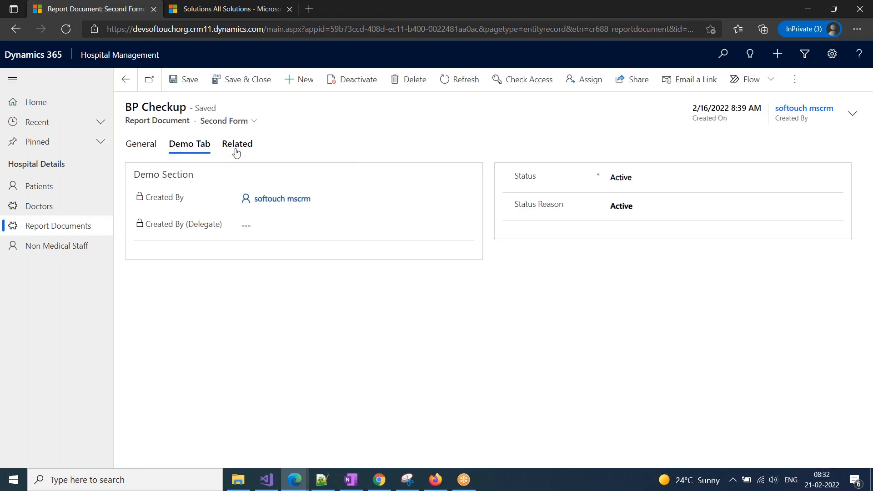
click(236, 149)
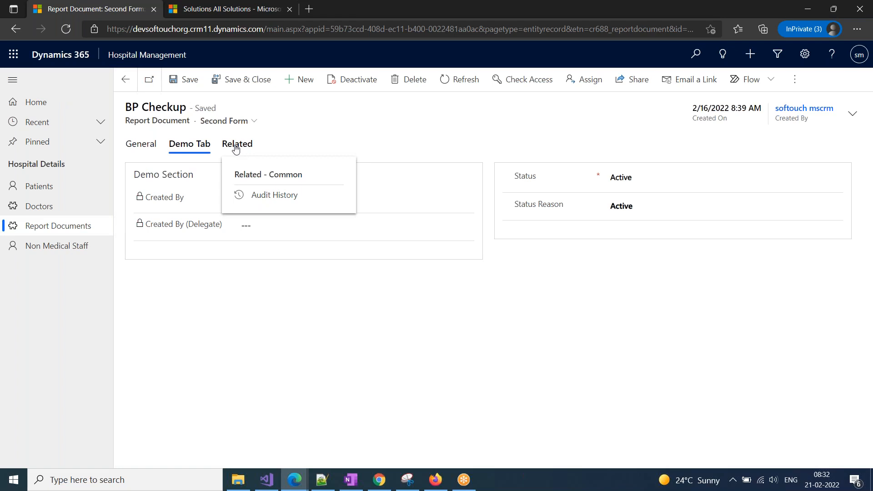
Reload the record twice more; Related still lists Audit History instead of Logs.
click(68, 32)
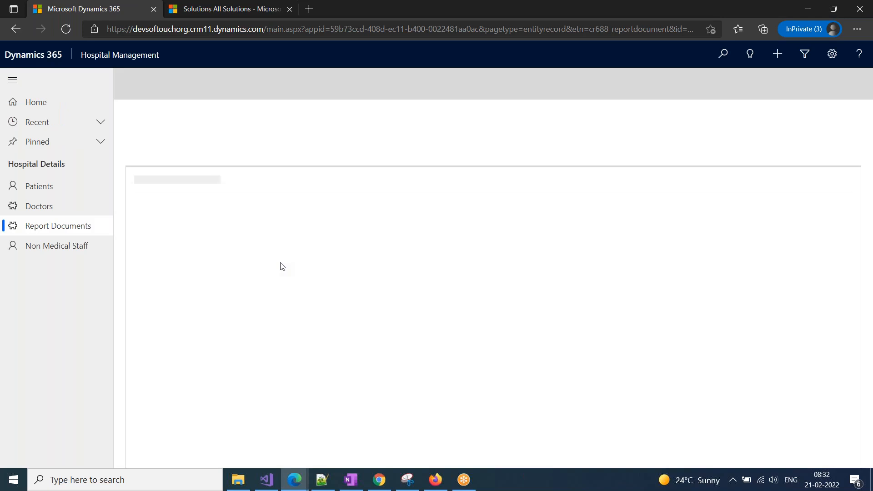
click(231, 145)
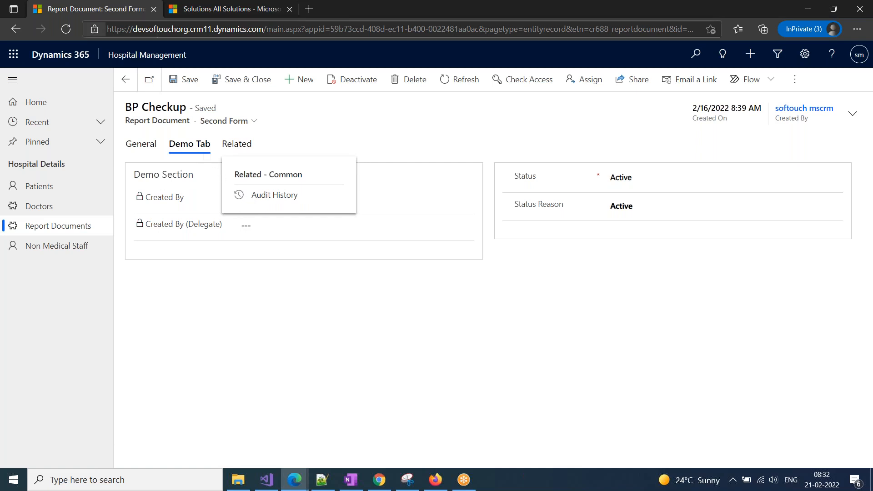
click(103, 29)
key(Return)
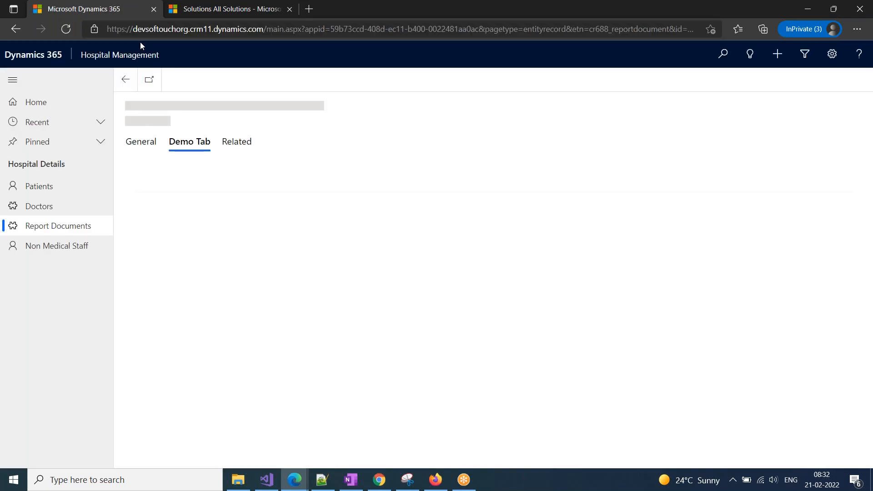
click(243, 154)
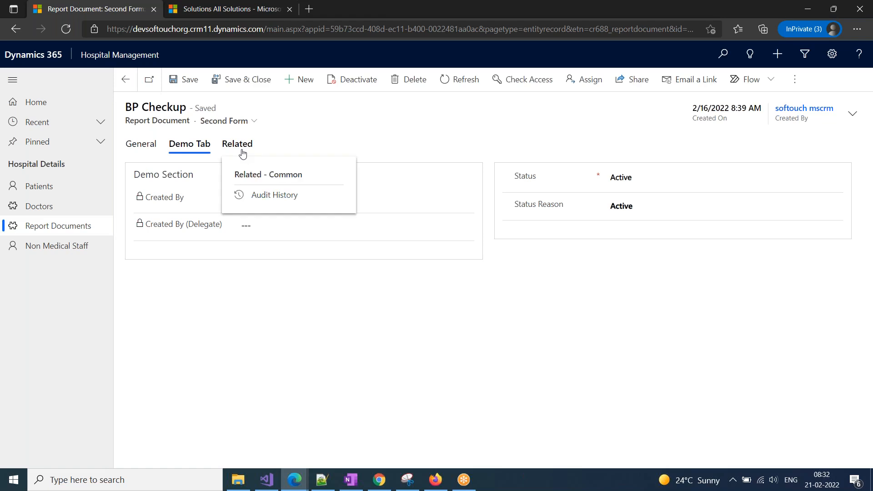
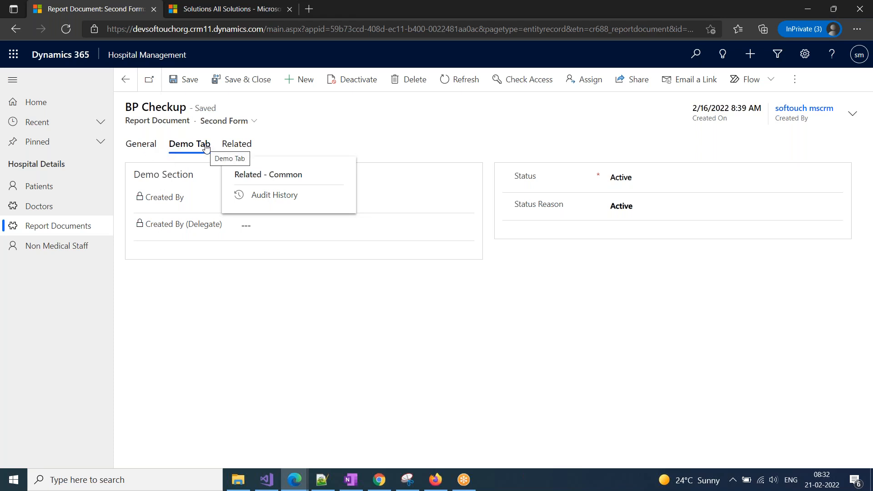
Close the Related list and open Patients in the My Active Contacts view.
click(479, 306)
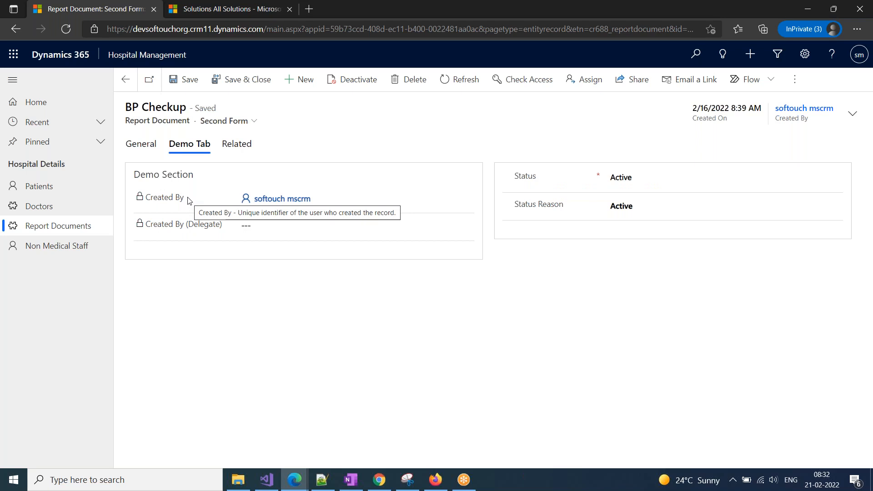
click(39, 187)
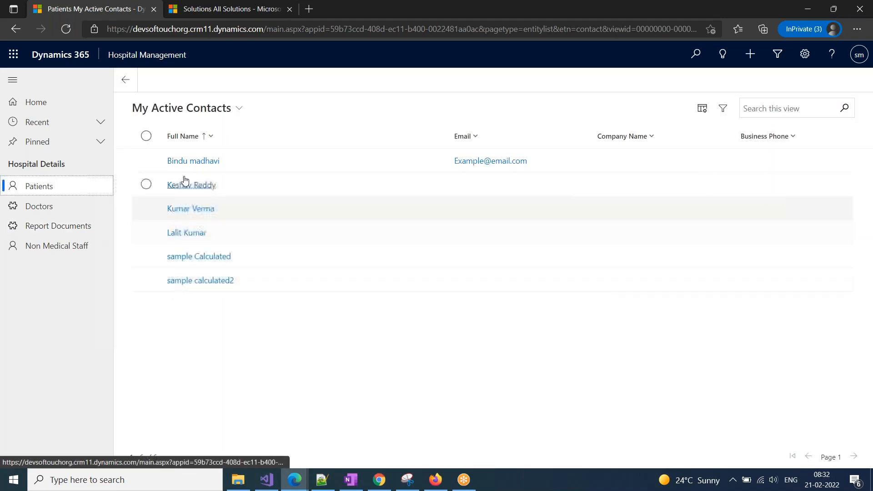
Open the first patient's contact record and review the Commercial section's Hours Spent In The Hospital field.
click(186, 162)
click(187, 162)
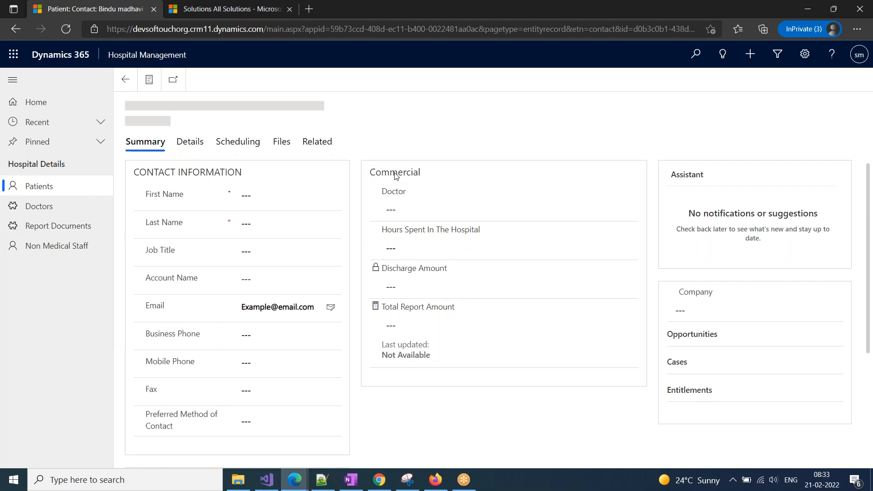
drag(369, 174, 432, 181)
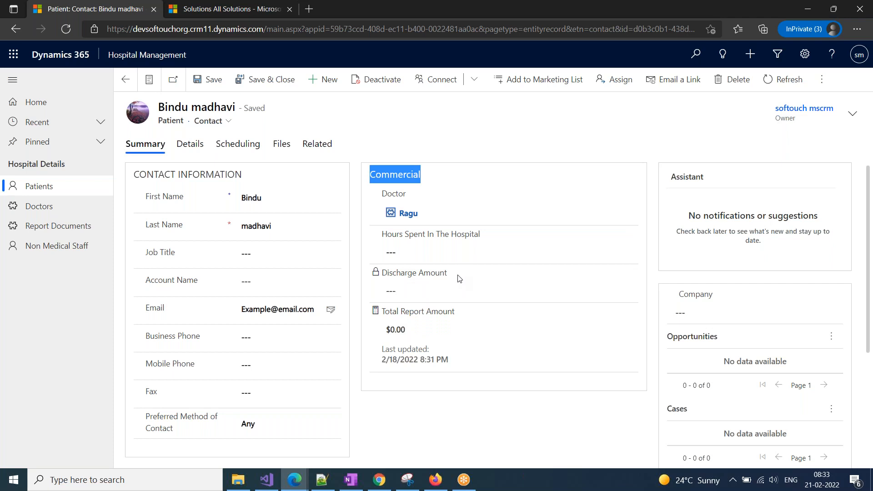
click(410, 253)
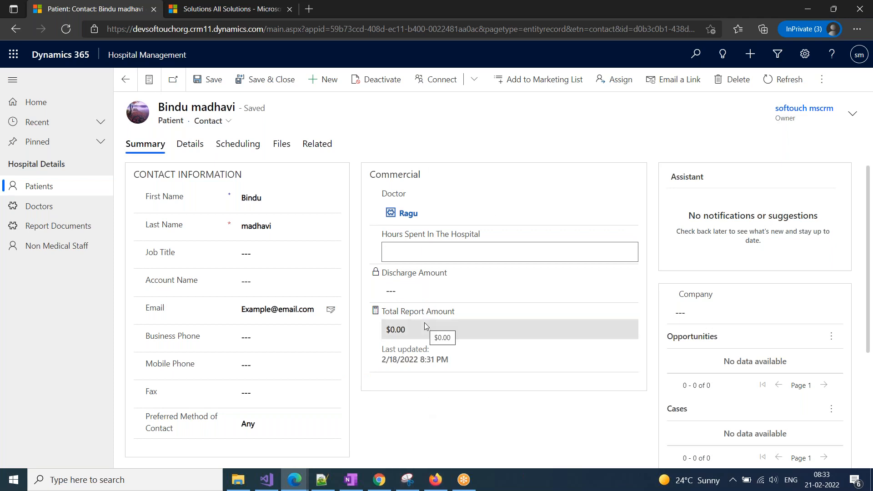
click(437, 251)
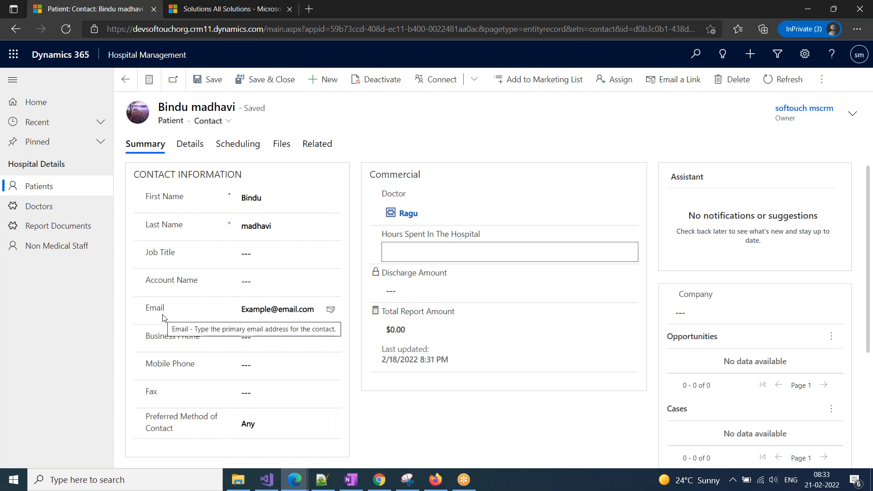
scroll(164, 318, down, 1)
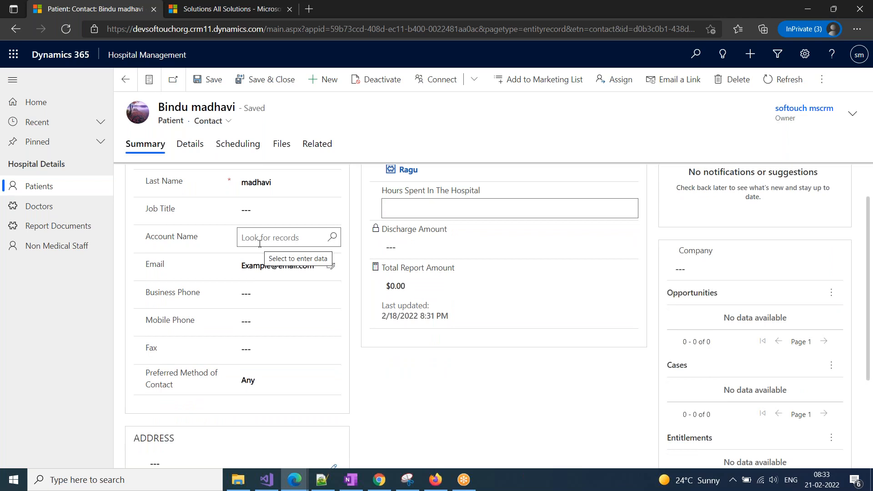
scroll(154, 296, up, 1)
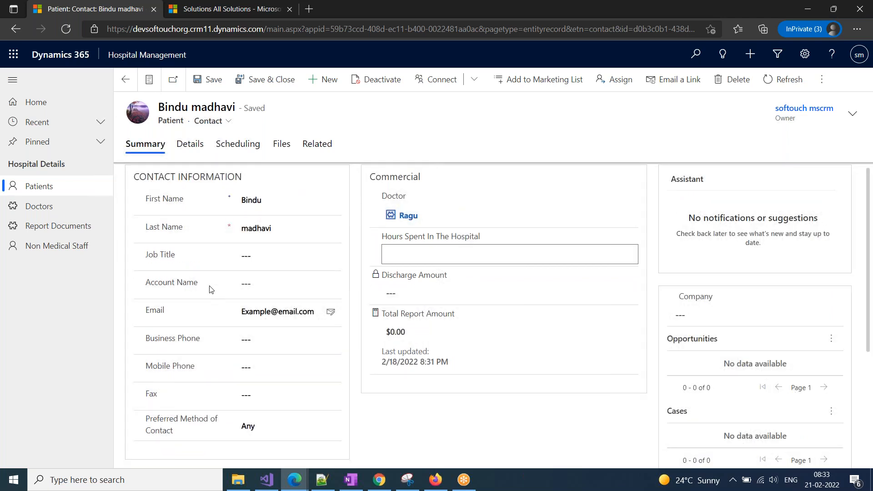
scroll(208, 419, down, 2)
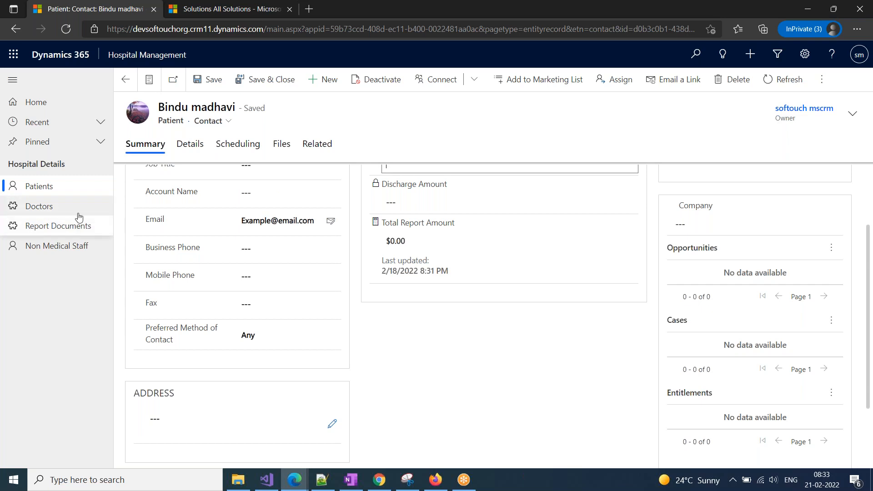
In the Report Document form editor, expand the General tab to show its fields.
mouse_move(302, 486)
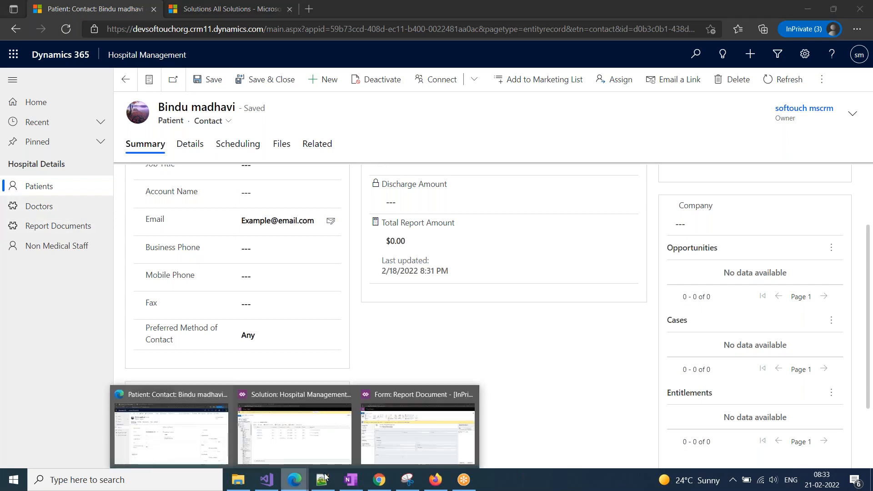
click(417, 440)
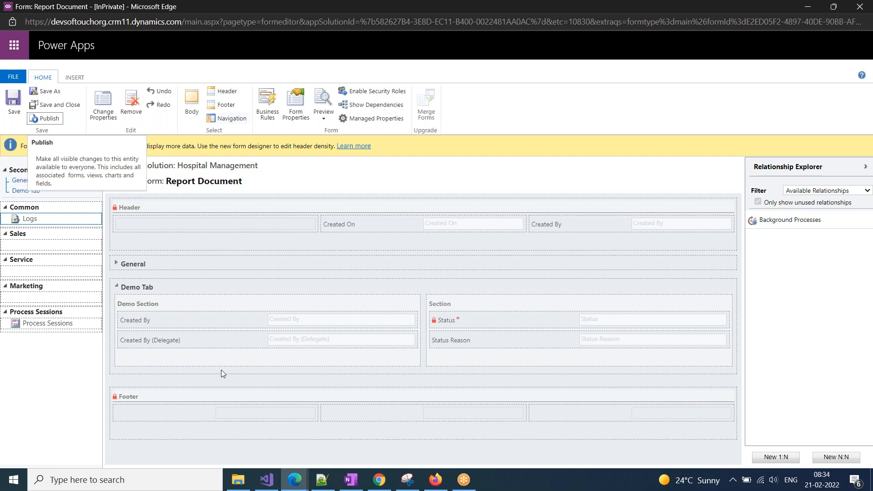
click(117, 263)
click(116, 263)
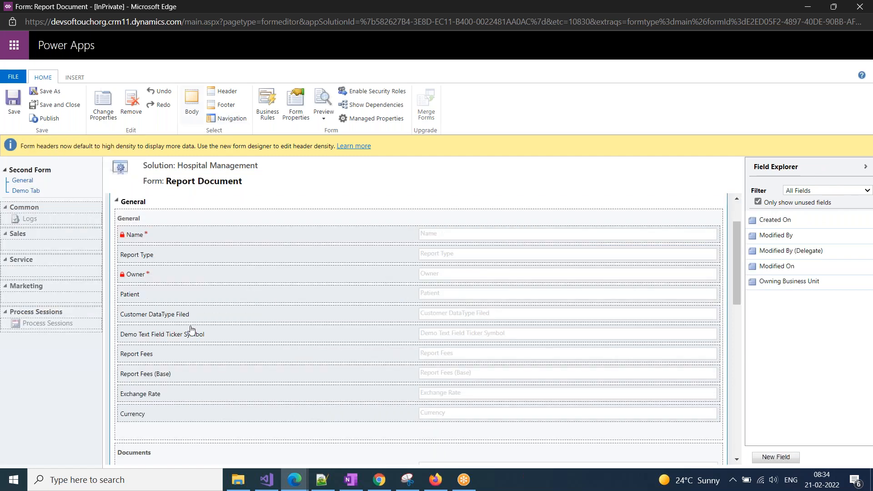
scroll(144, 263, up, 1)
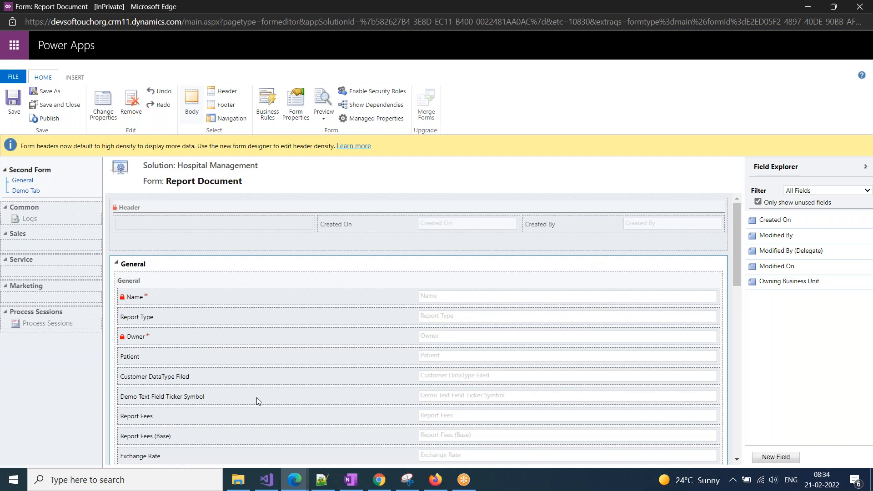
scroll(258, 400, down, 10)
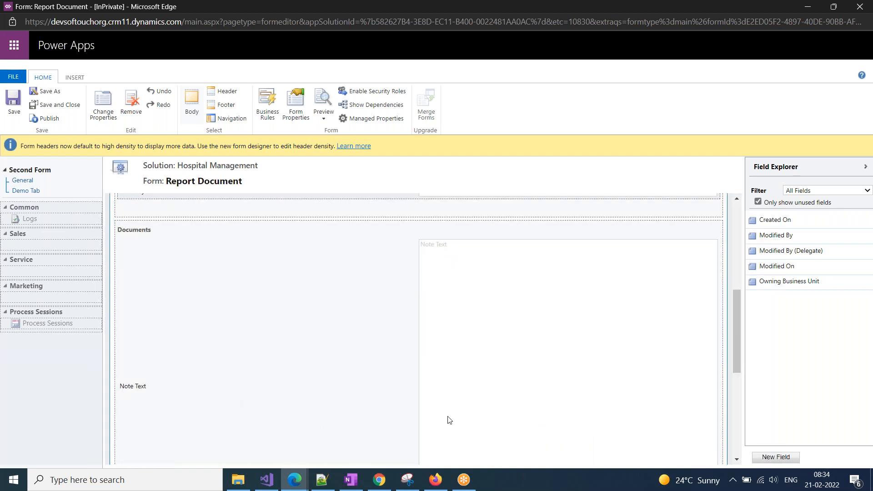
scroll(376, 421, down, 3)
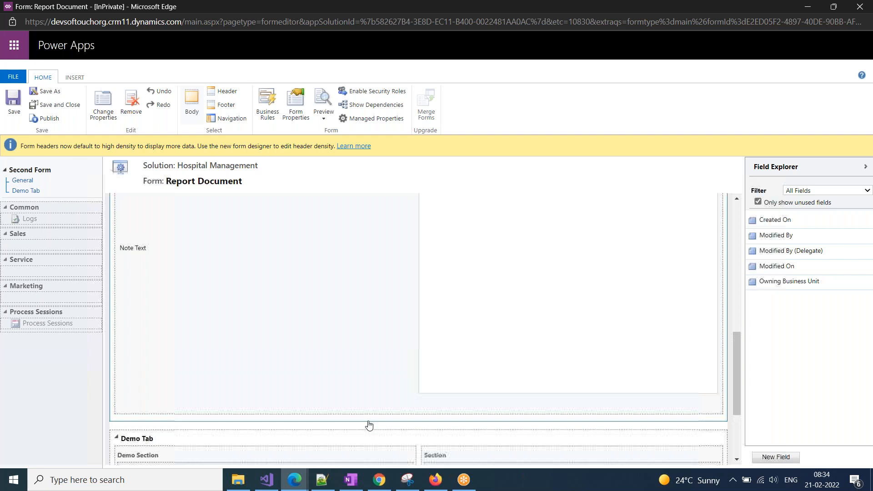
scroll(369, 426, up, 2)
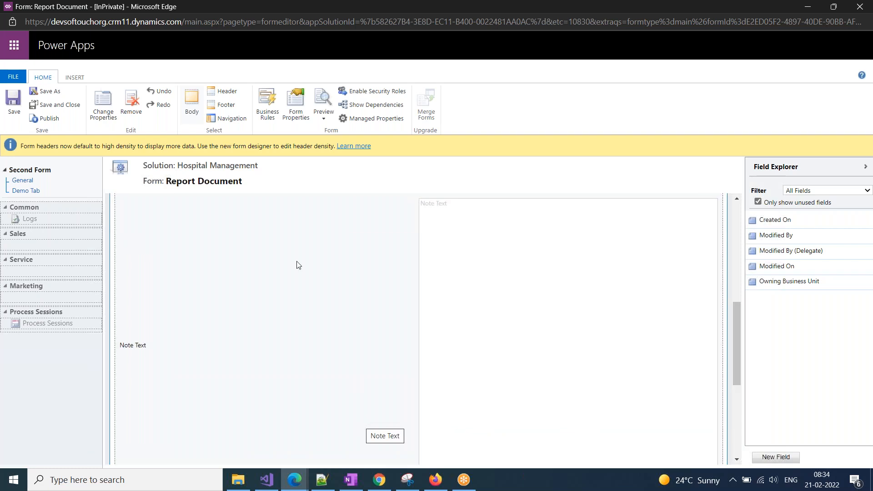
scroll(205, 279, up, 3)
Remove the Exchange Rate, Report Fees (Base) and Currency fields from General.
click(153, 276)
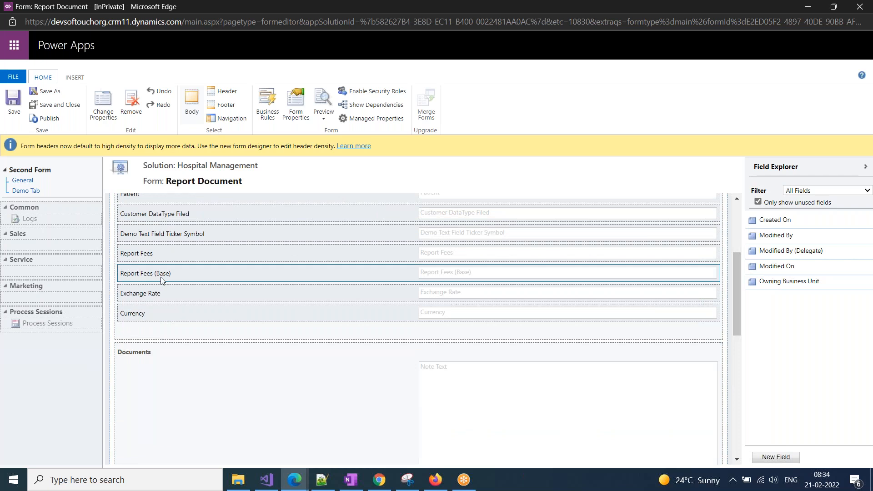
click(147, 299)
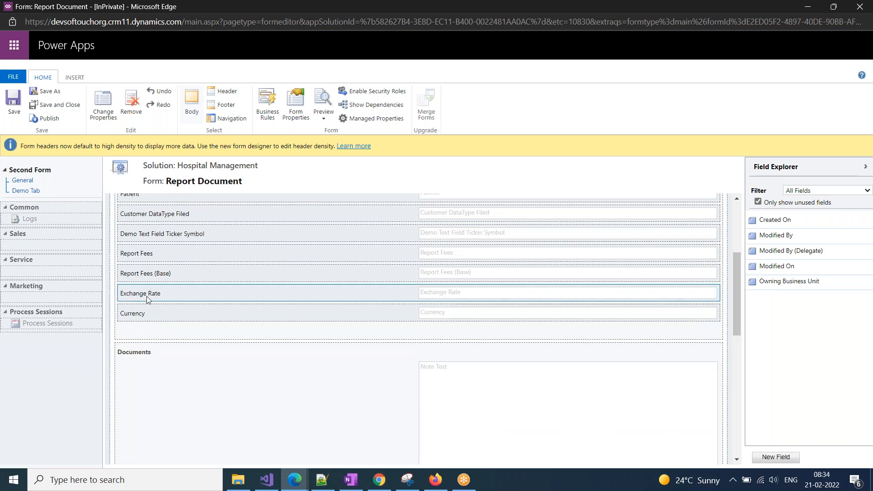
click(131, 103)
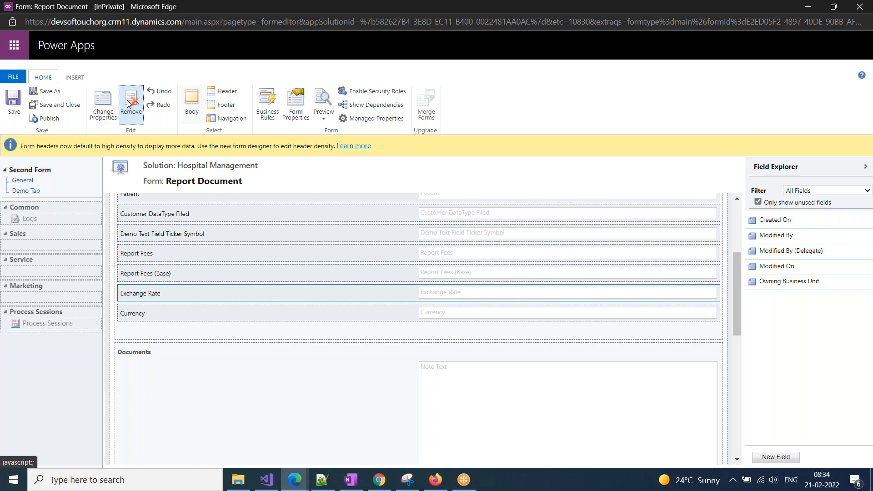
click(145, 358)
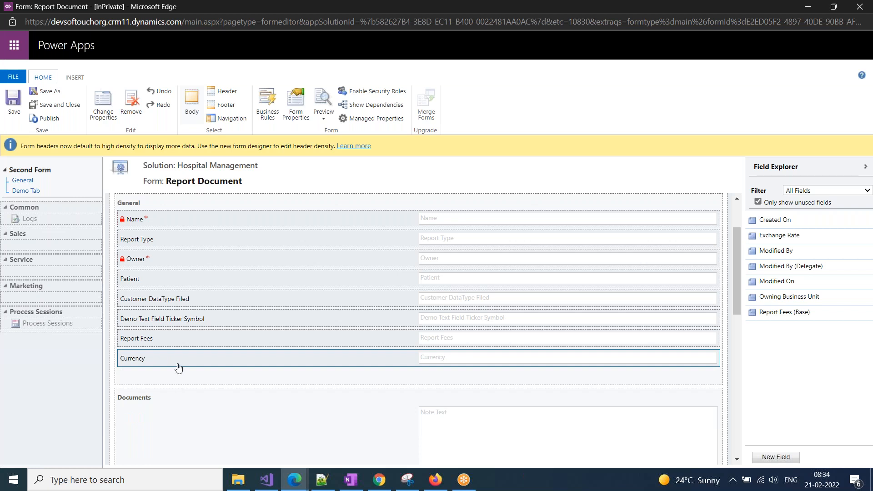
click(130, 113)
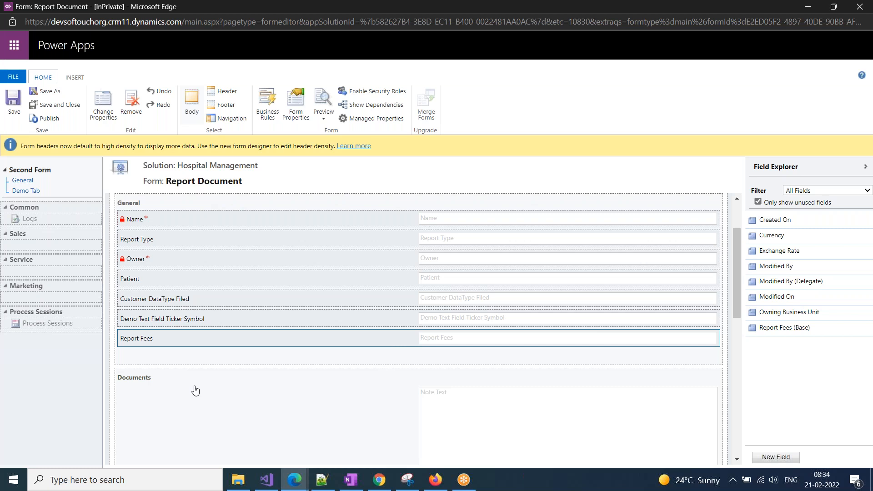
scroll(195, 390, up, 2)
Set the General section's formatting to Two columns.
click(177, 279)
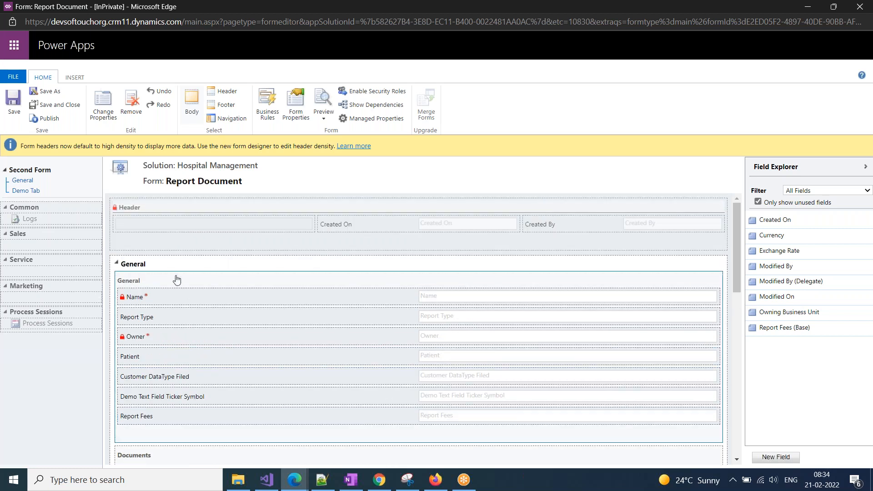
click(107, 114)
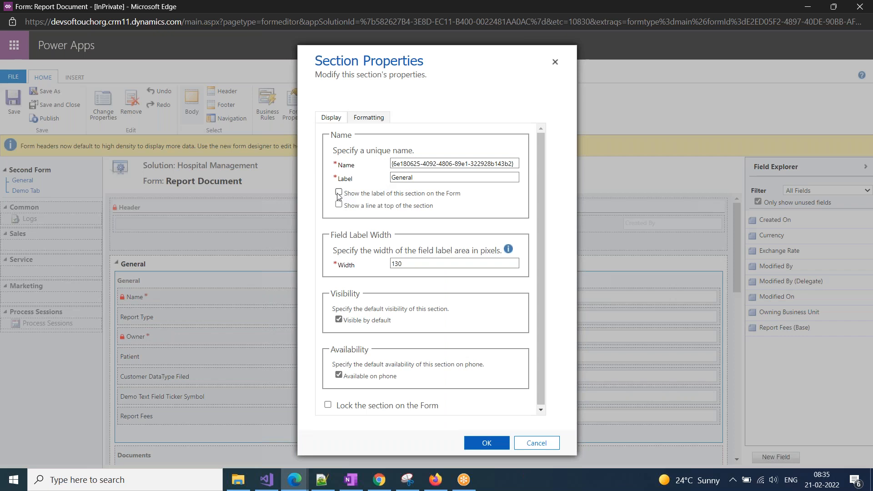
click(367, 118)
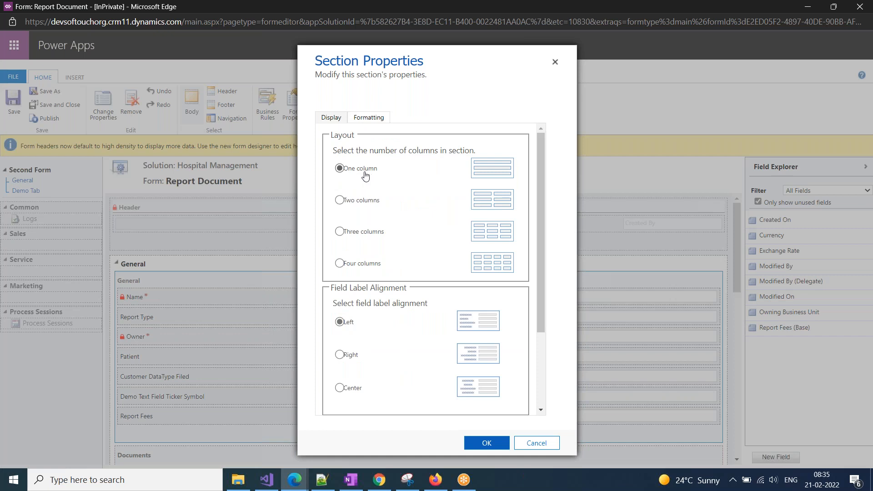
click(356, 202)
click(485, 448)
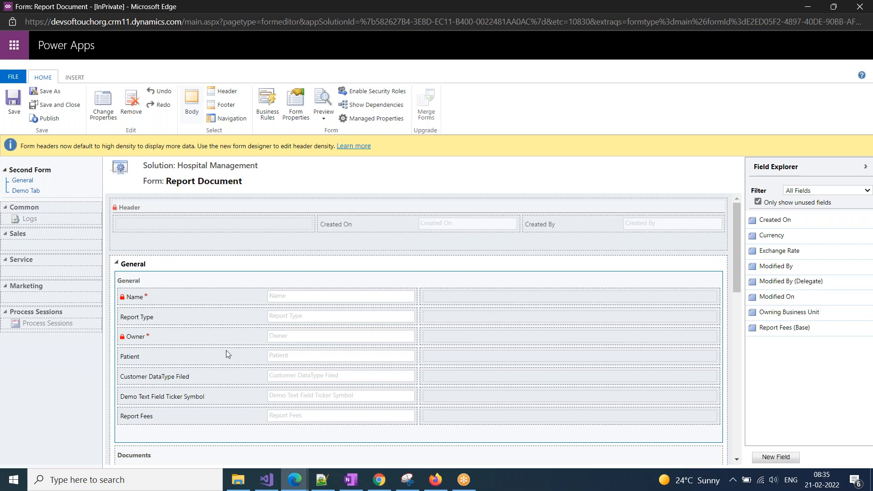
drag(167, 337, 490, 296)
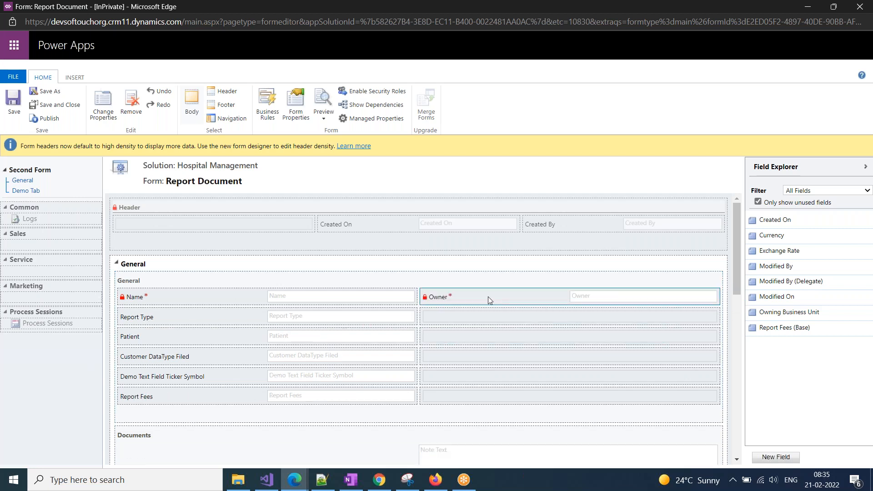
drag(180, 336, 501, 321)
drag(157, 353, 477, 337)
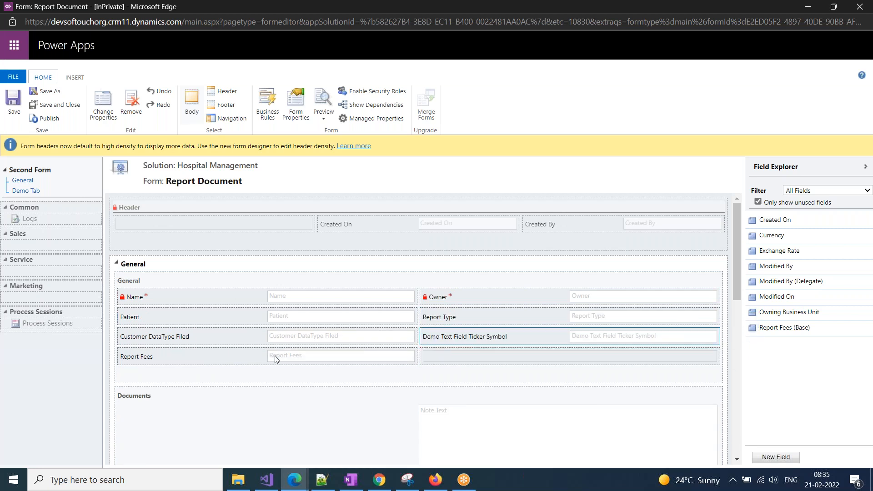
drag(785, 312, 484, 351)
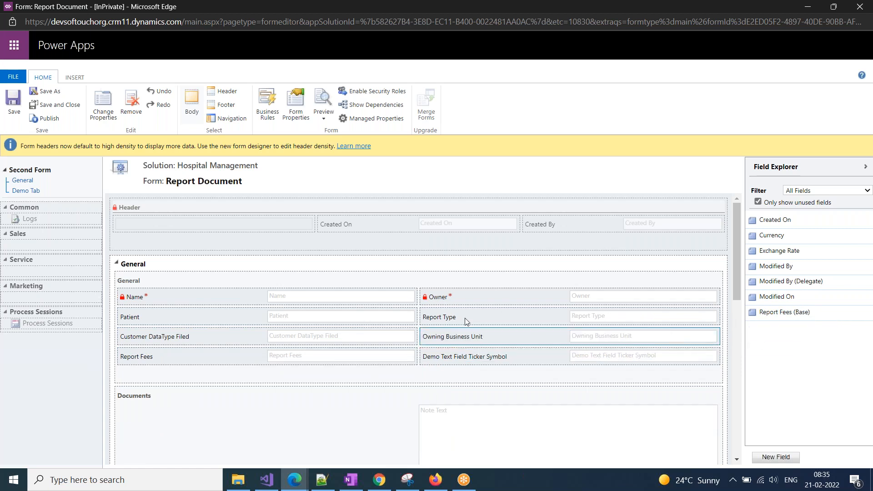
click(267, 280)
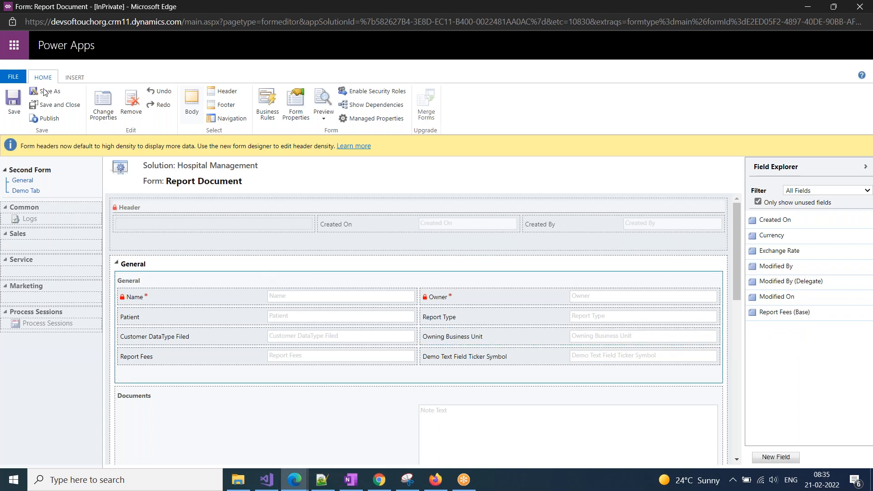
click(13, 102)
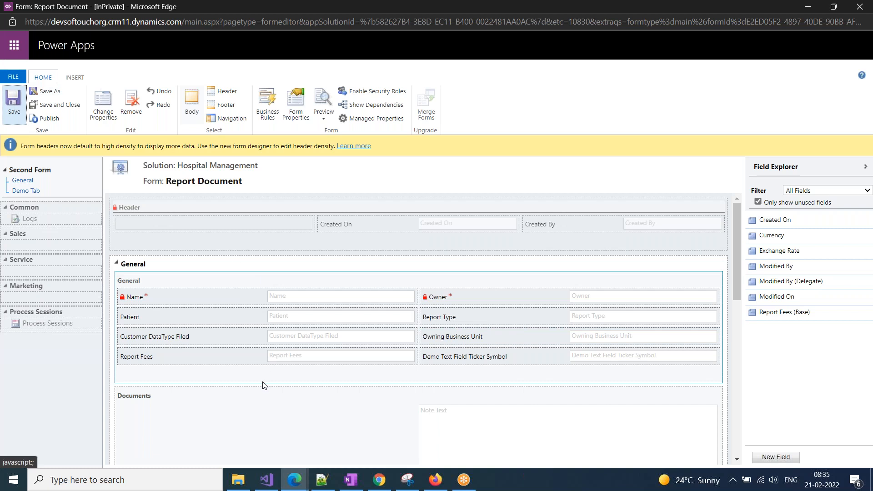
scroll(265, 388, down, 3)
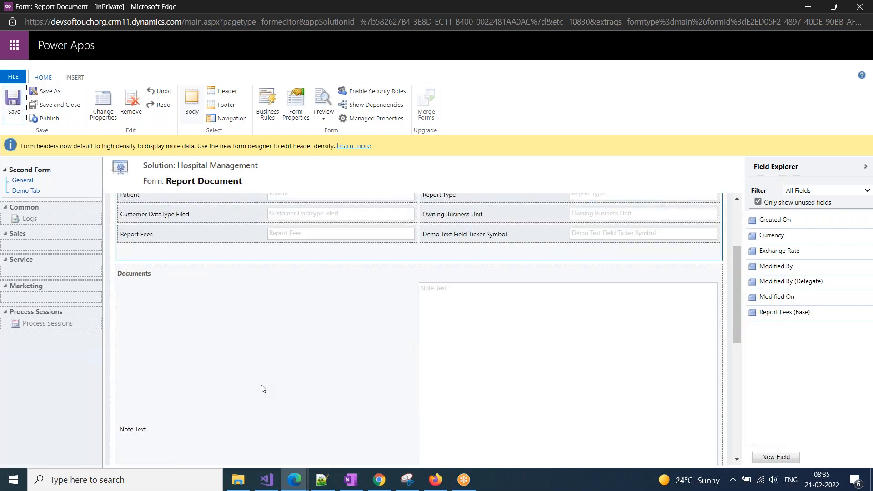
scroll(262, 389, up, 3)
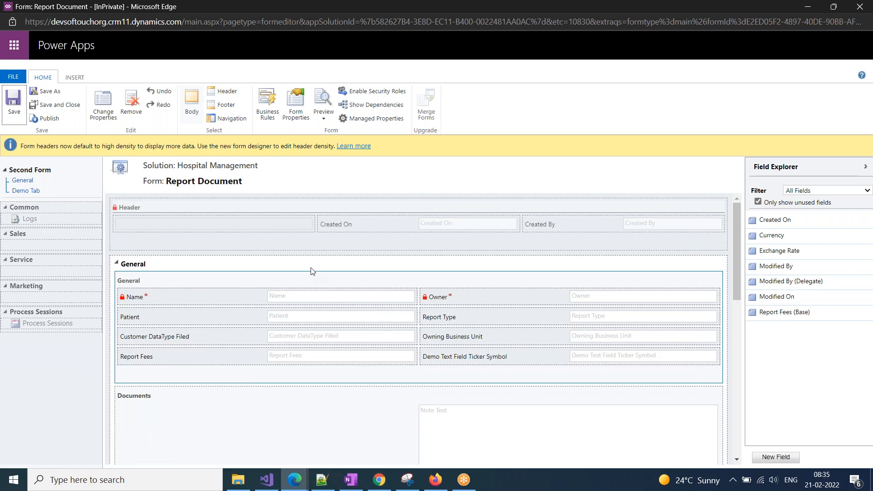
Give the General tab the 34/33/33 Three columns layout.
click(159, 267)
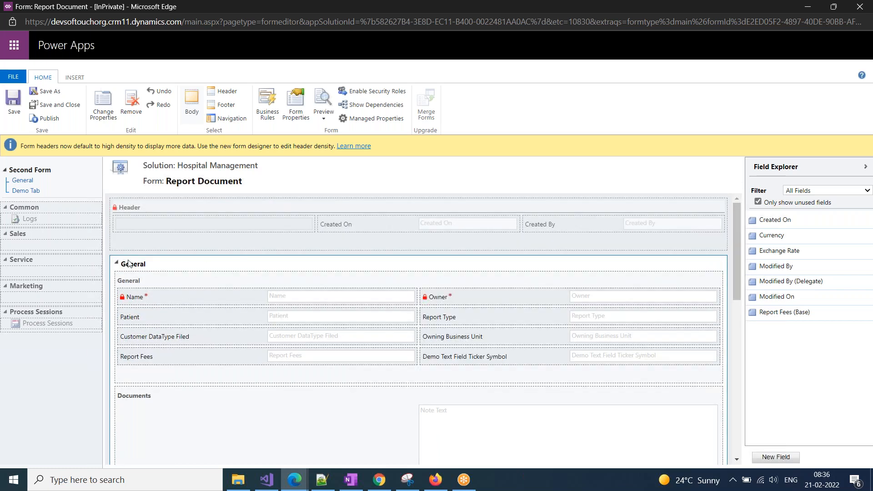
click(102, 108)
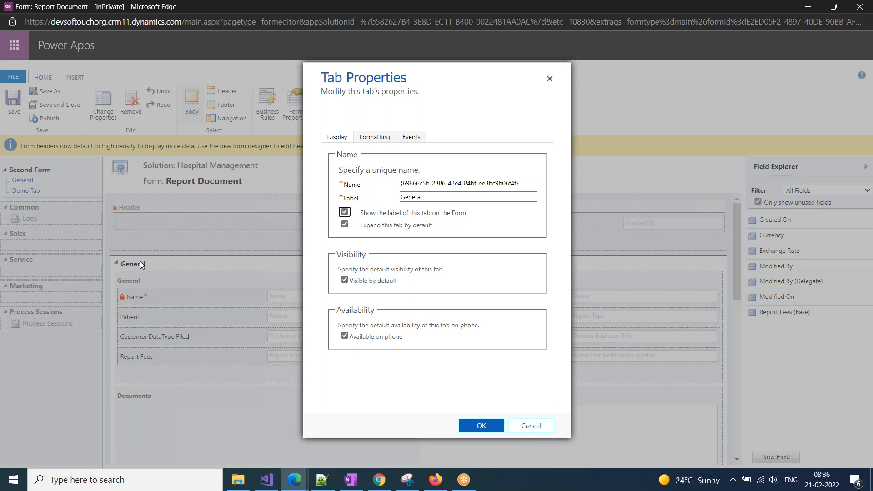
click(364, 137)
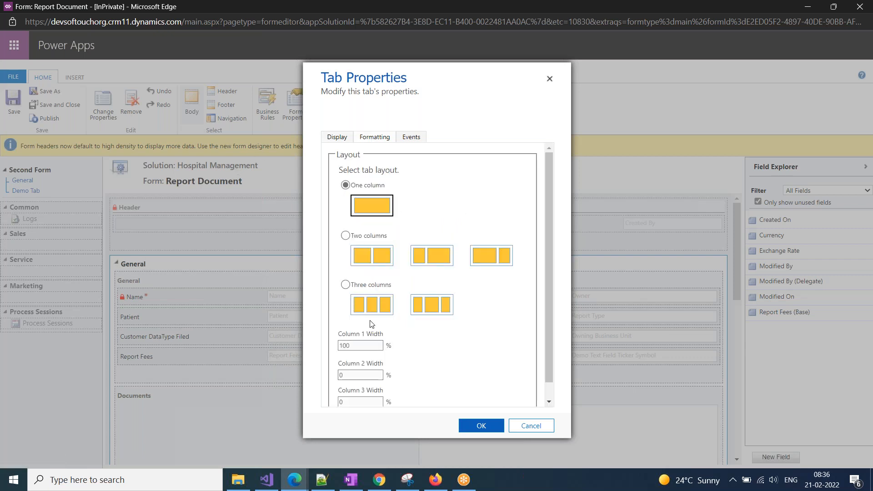
click(346, 285)
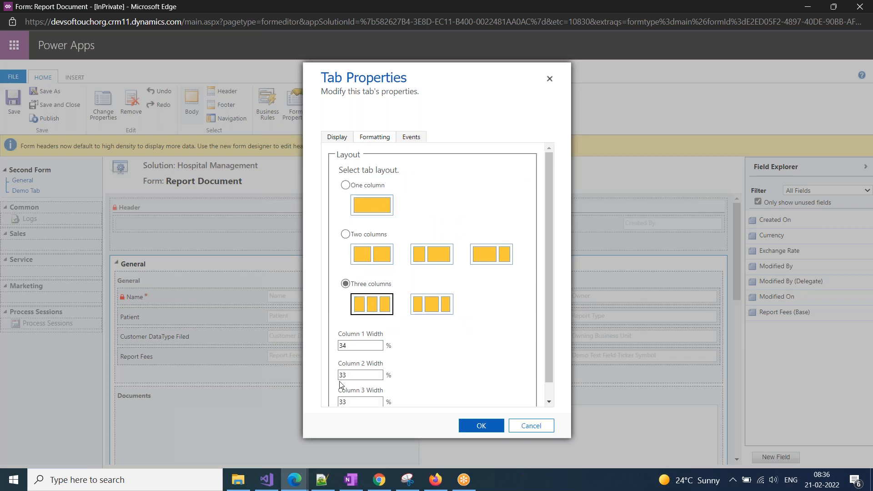
scroll(358, 328, down, 1)
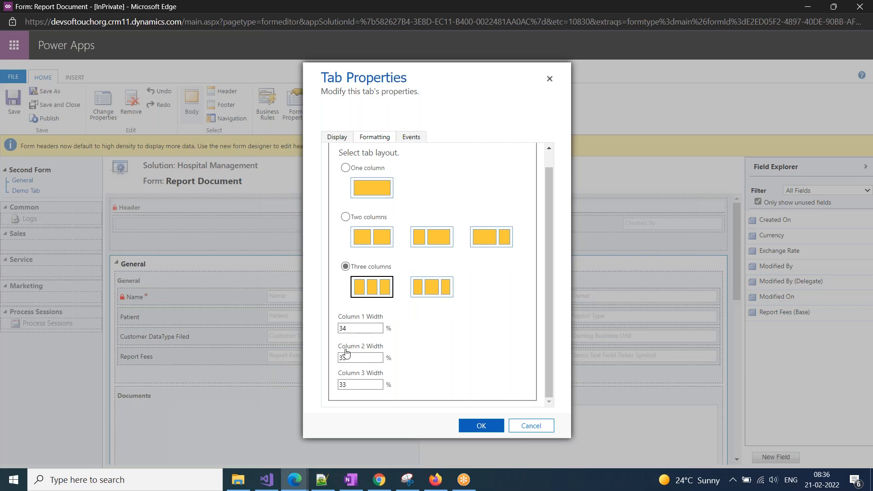
click(485, 425)
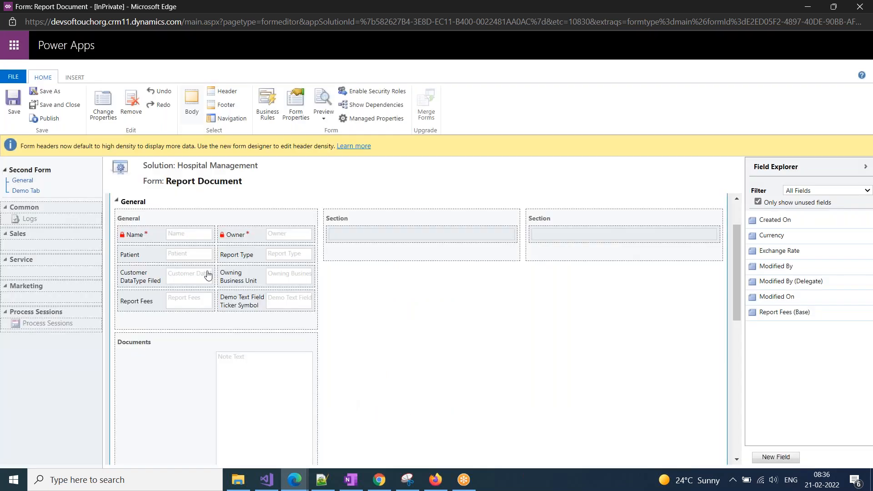
Move the Documents section into the right-hand third column.
click(248, 347)
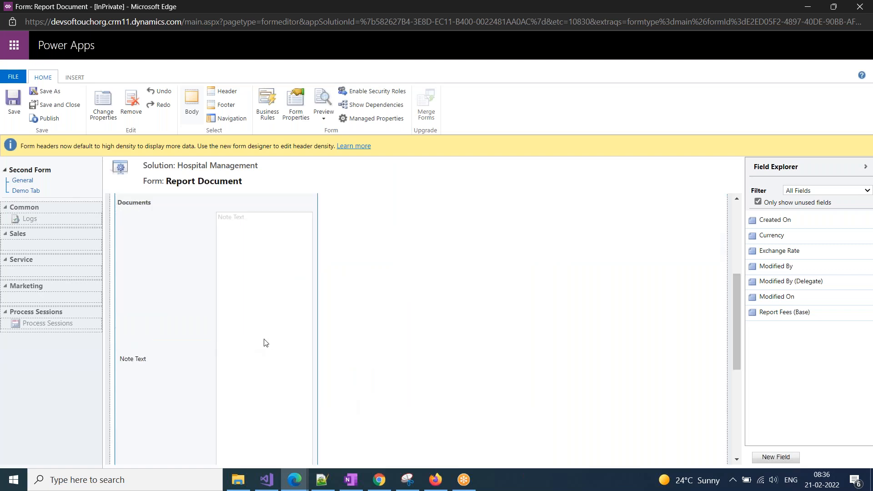
scroll(253, 345, up, 3)
drag(222, 351, 649, 291)
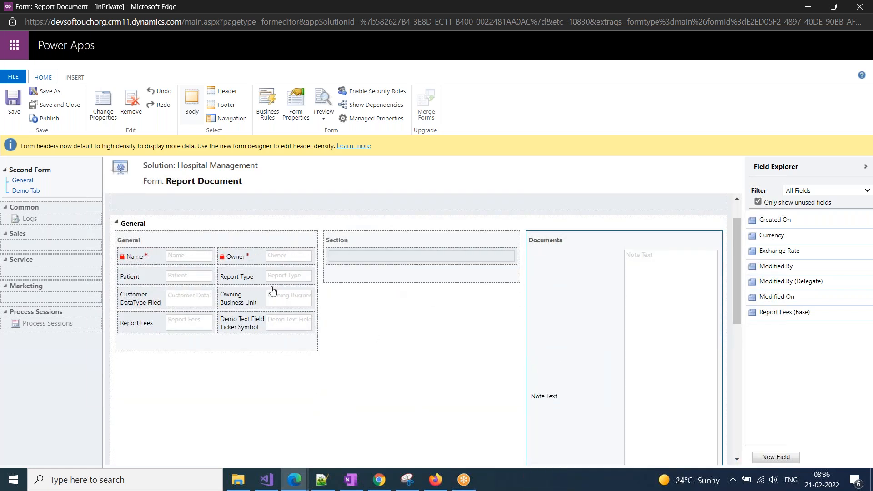
Move Owner, Report Type, Demo Text Field Ticker Symbol and Owning Business Unit into the middle section.
drag(258, 263, 443, 256)
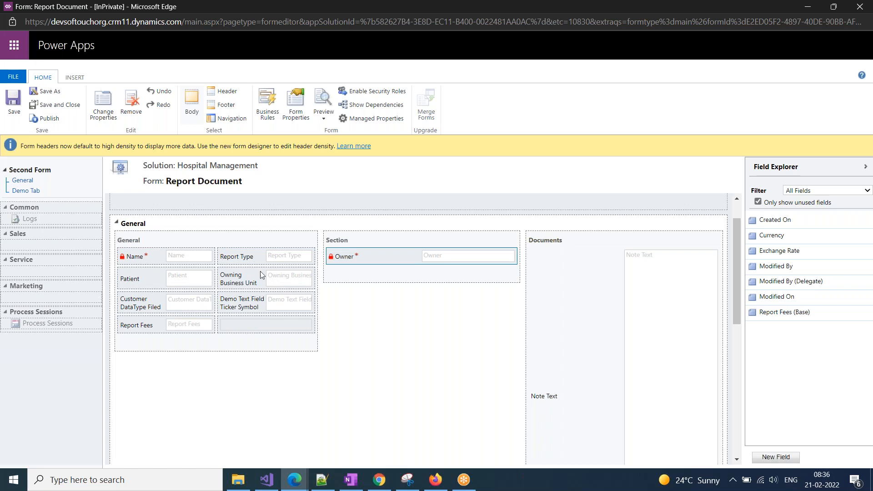
drag(292, 270, 408, 264)
drag(231, 282, 402, 284)
drag(249, 260, 392, 305)
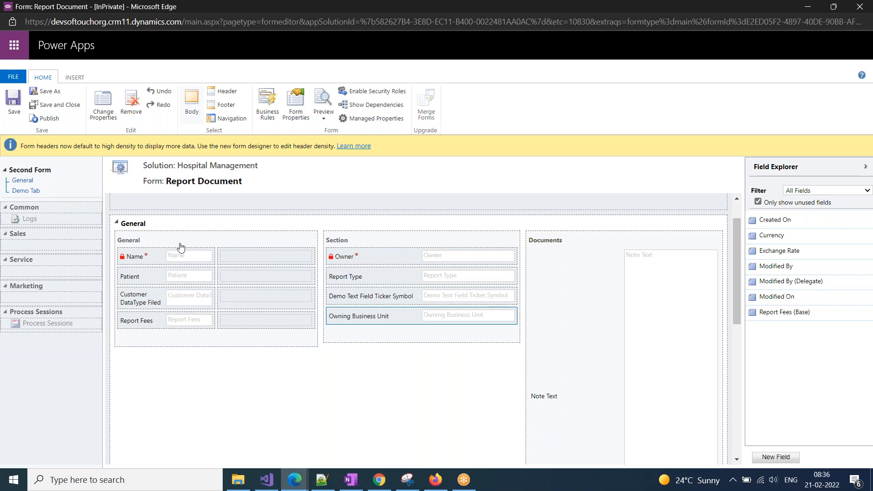
click(226, 243)
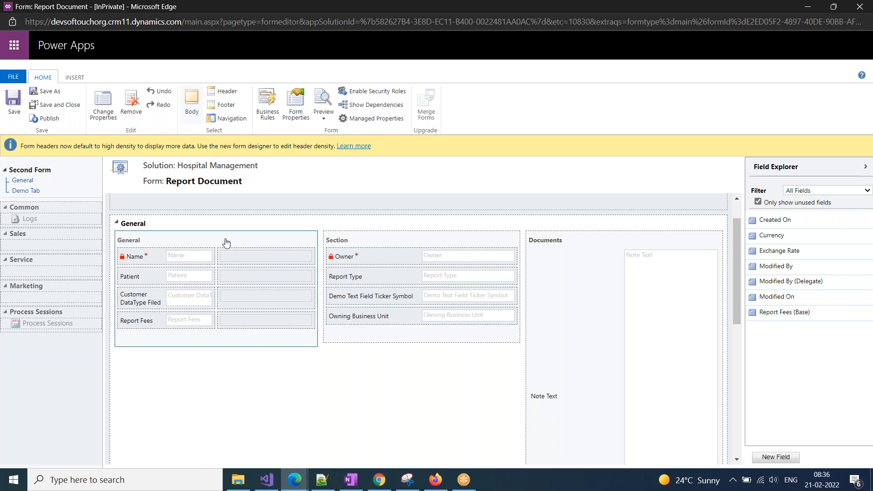
Switch the General section's formatting to One column.
click(104, 106)
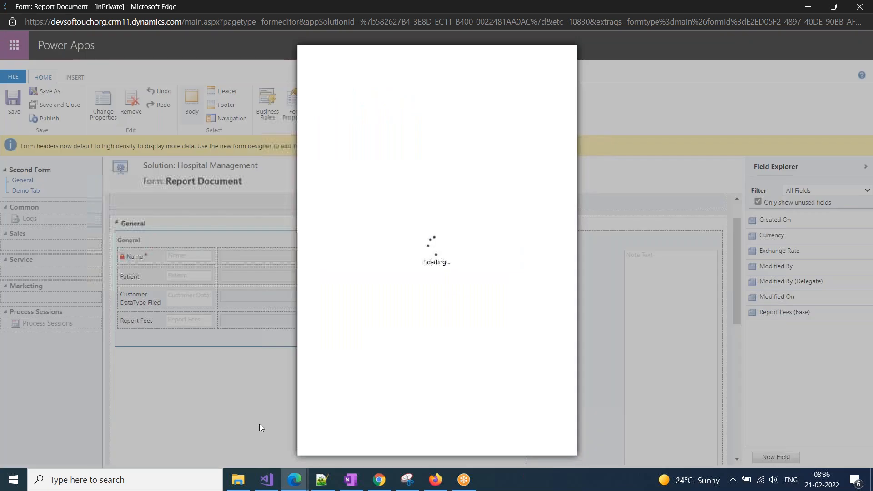
click(369, 118)
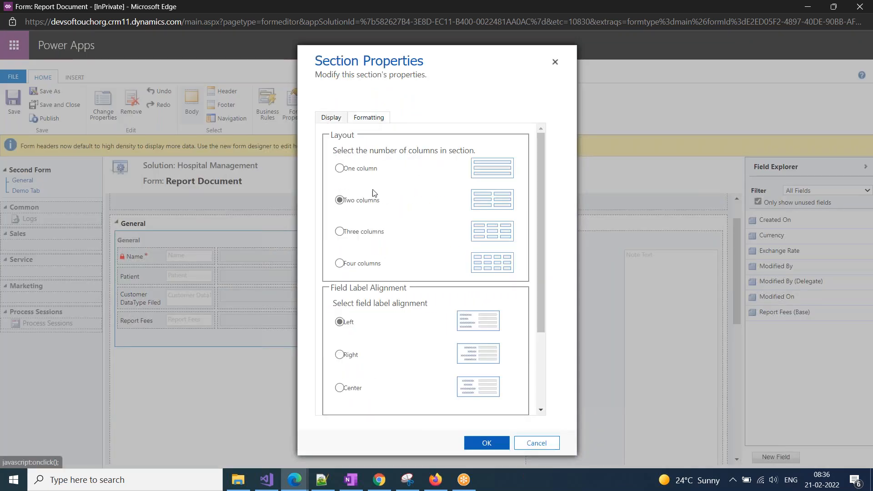
click(366, 171)
click(465, 440)
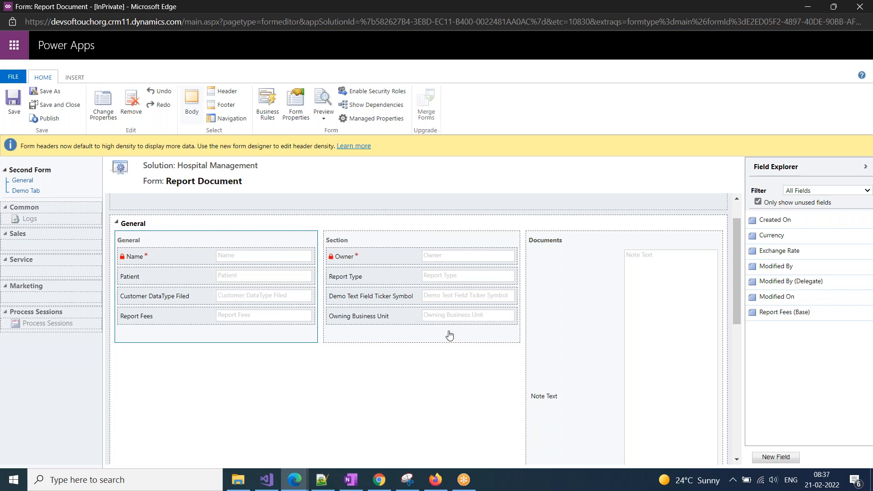
scroll(444, 347, down, 5)
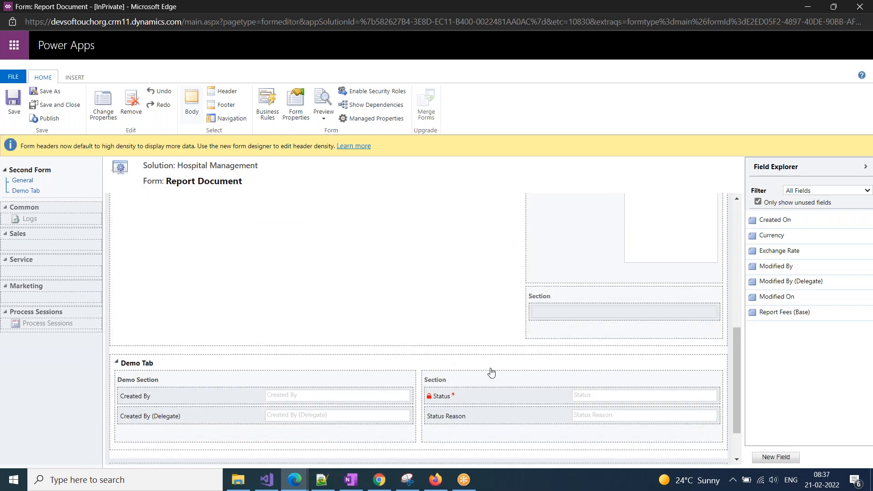
Drag the empty section below General and insert a Three Columns section beneath it.
scroll(563, 409, up, 3)
drag(564, 421, 222, 255)
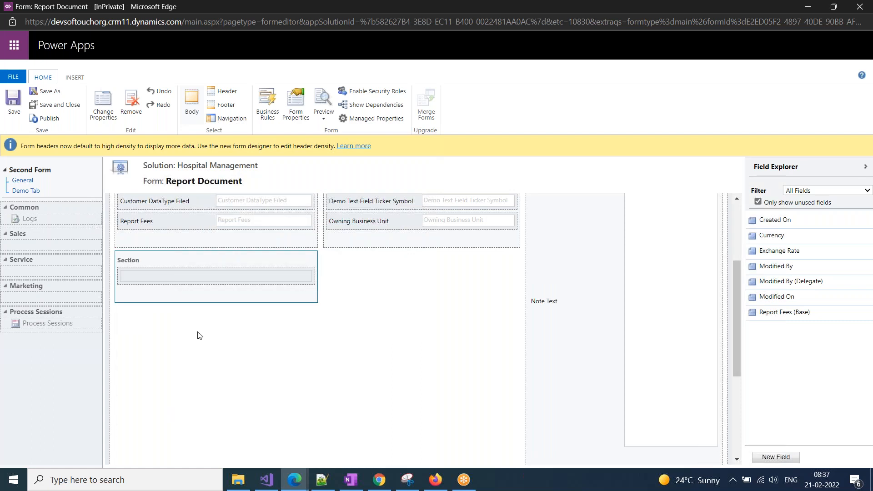
click(67, 76)
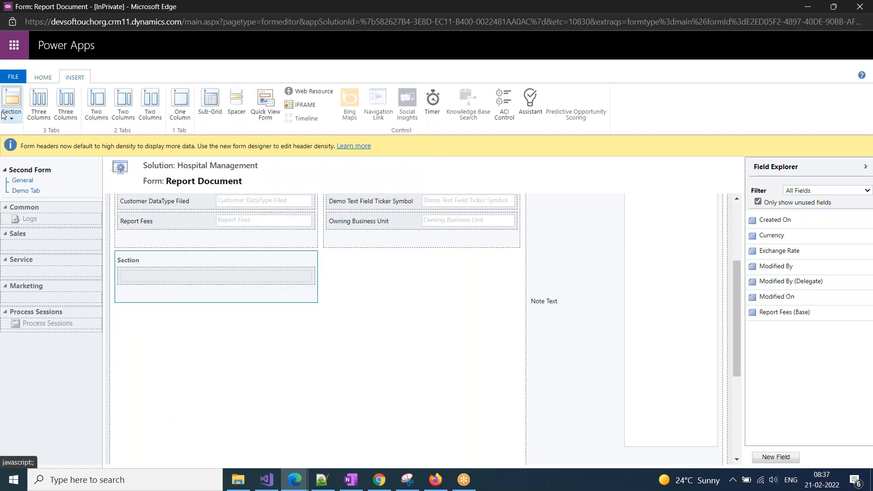
click(11, 117)
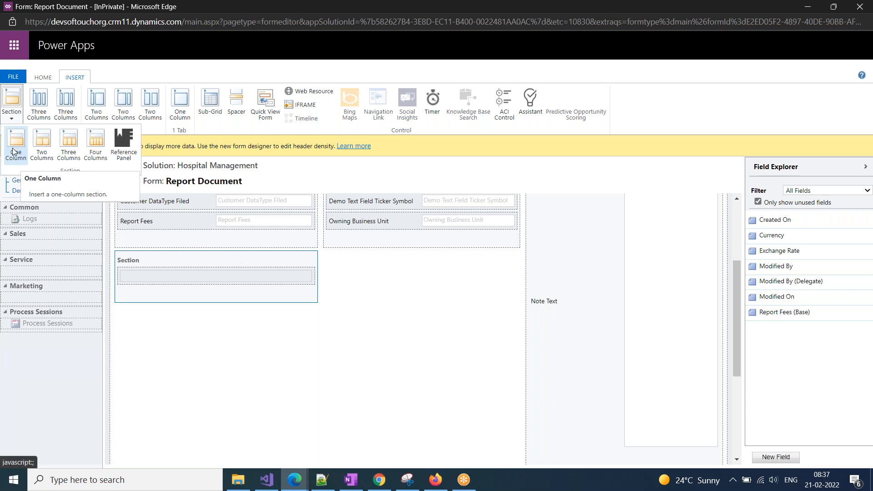
click(68, 145)
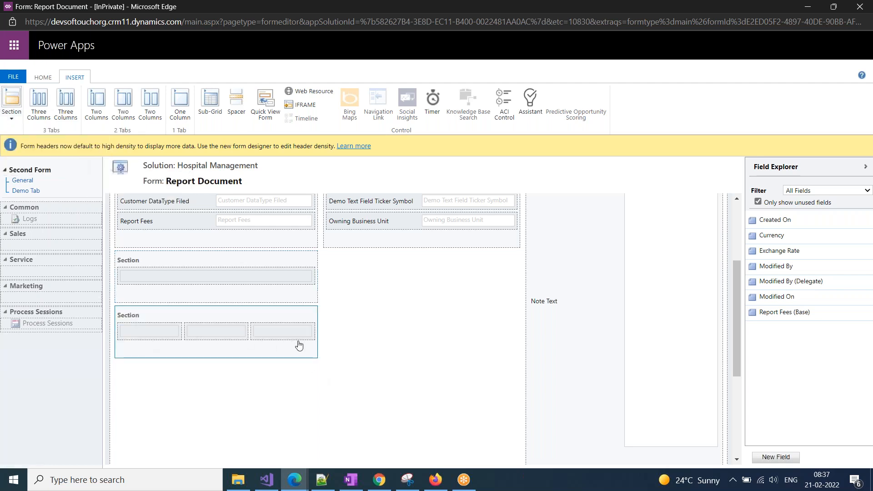
Turn on 'Show the label of this section on the Form' for the empty section.
double_click(132, 262)
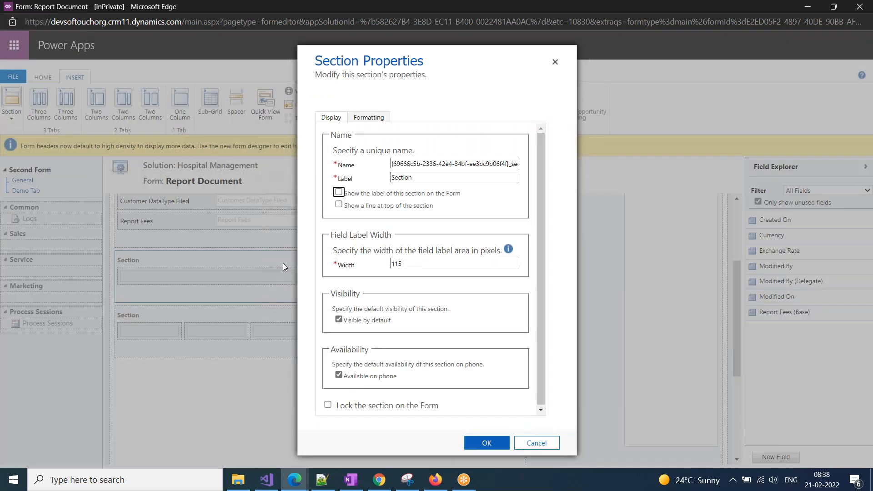
click(358, 194)
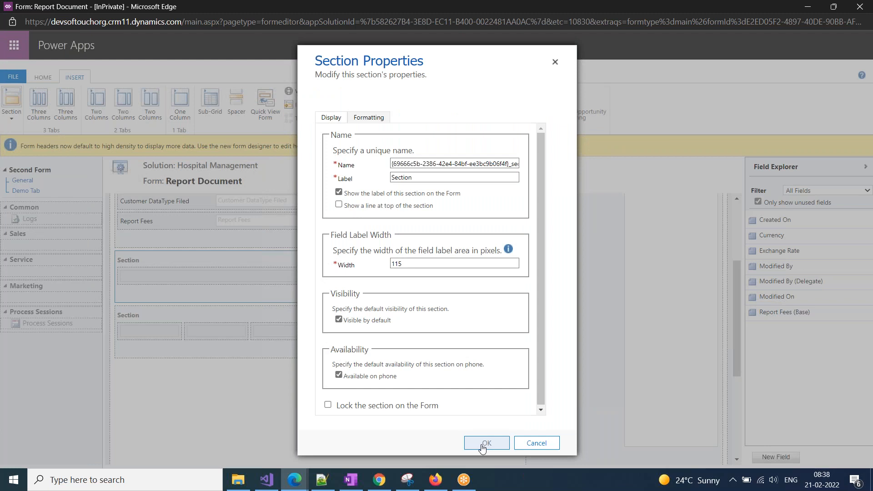
click(483, 443)
scroll(237, 372, up, 3)
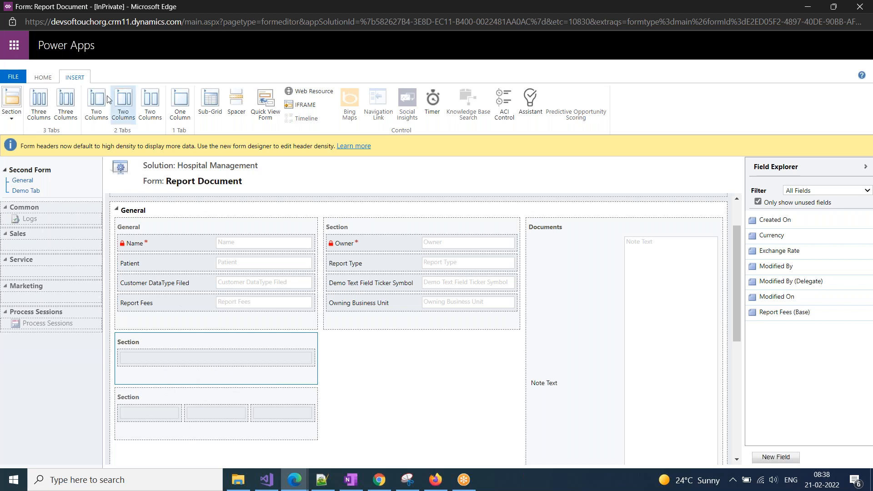
Publish the form customizations and go back to the Dynamics 365 app window.
click(44, 77)
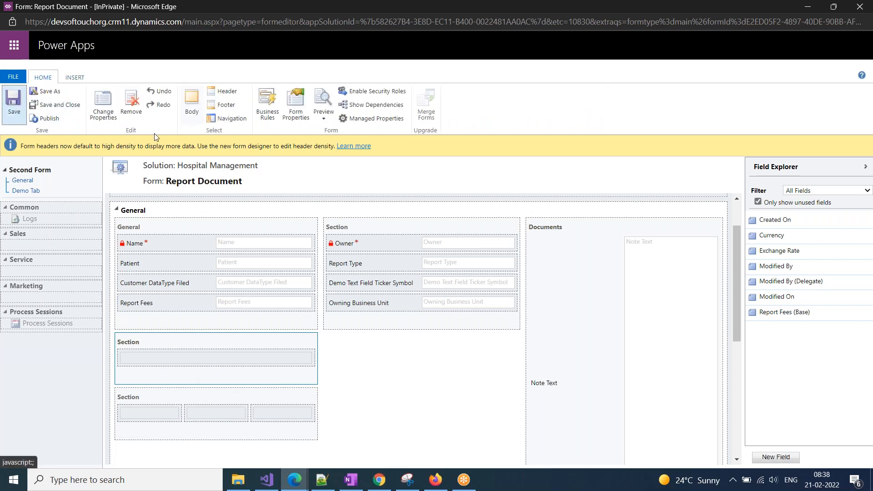
click(48, 118)
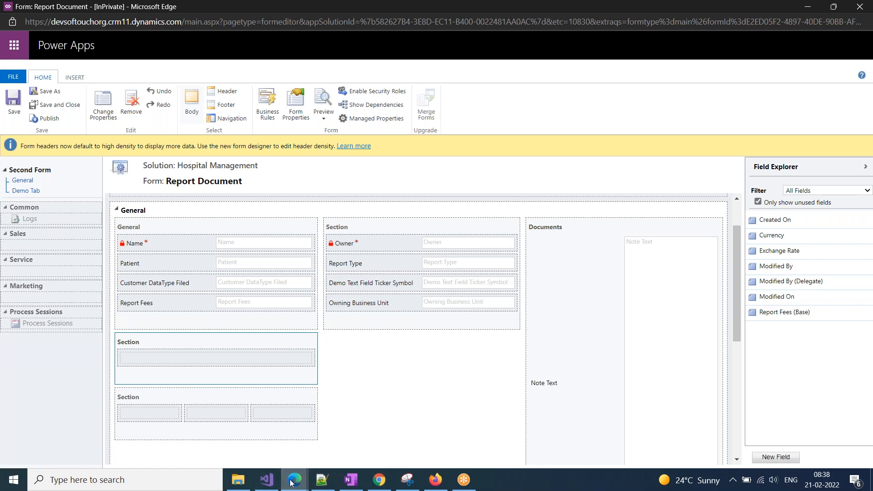
mouse_move(295, 479)
click(151, 428)
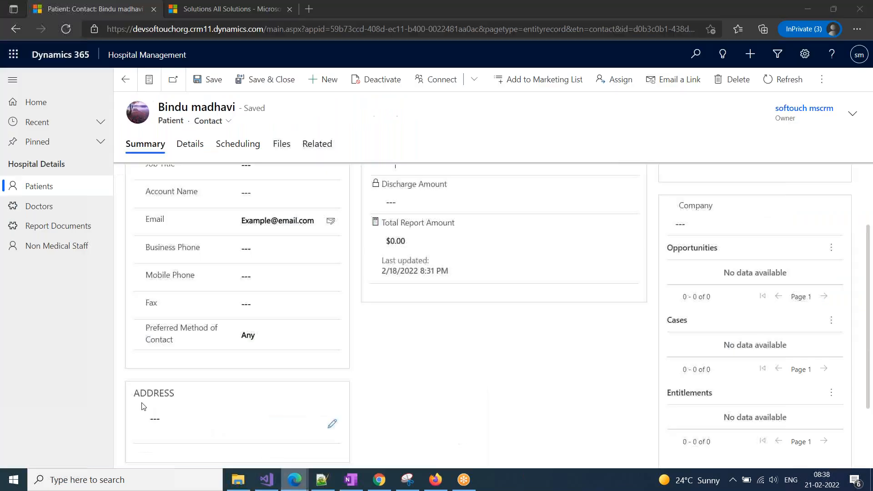
Open the BP Checkup record from the Report Documents list.
click(144, 30)
click(68, 230)
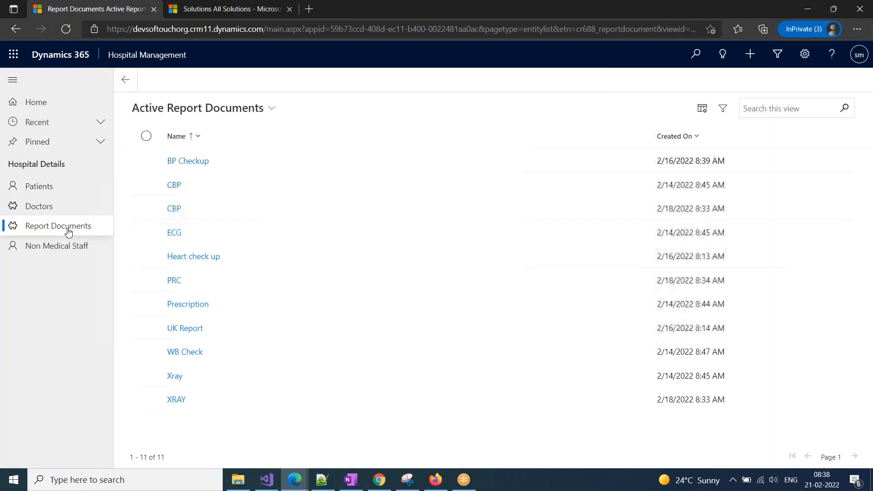
click(197, 167)
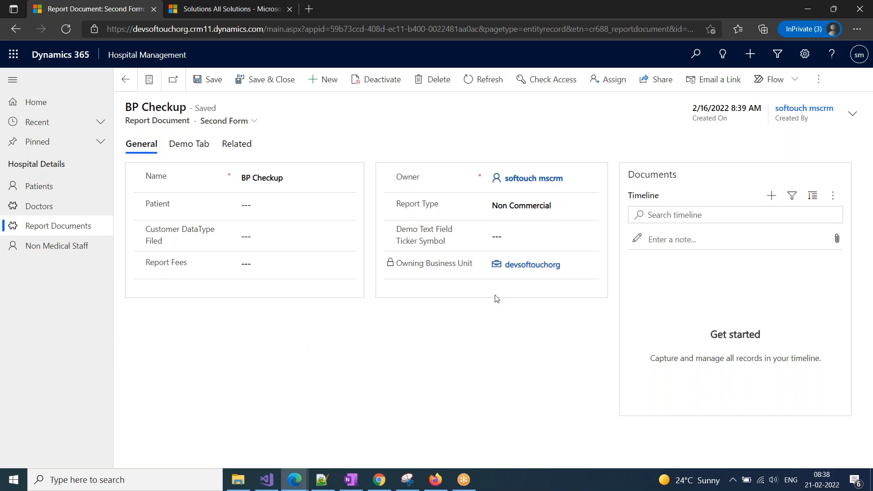
Check Demo Tab and the reorganized General tab, then return to the form editor.
click(194, 146)
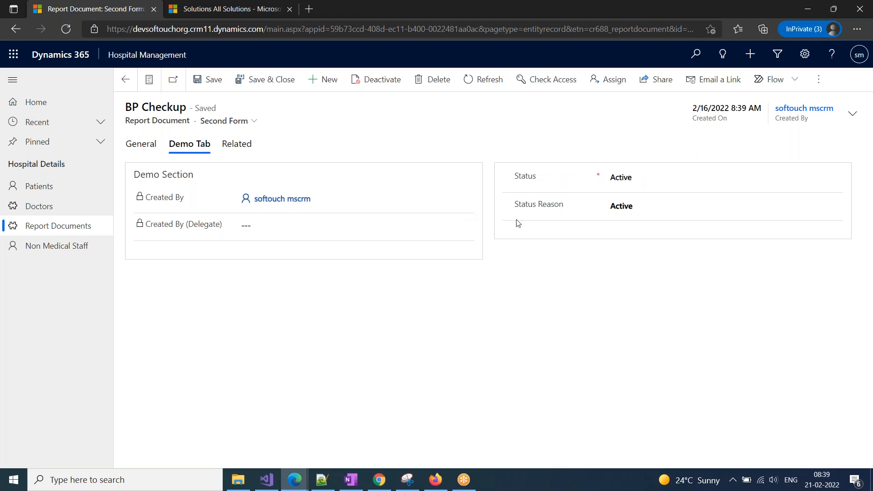
click(155, 151)
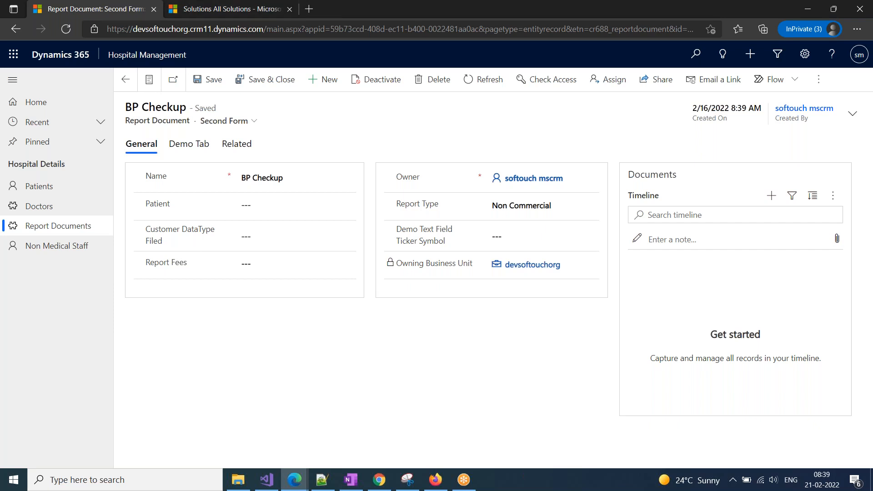
click(296, 488)
click(405, 432)
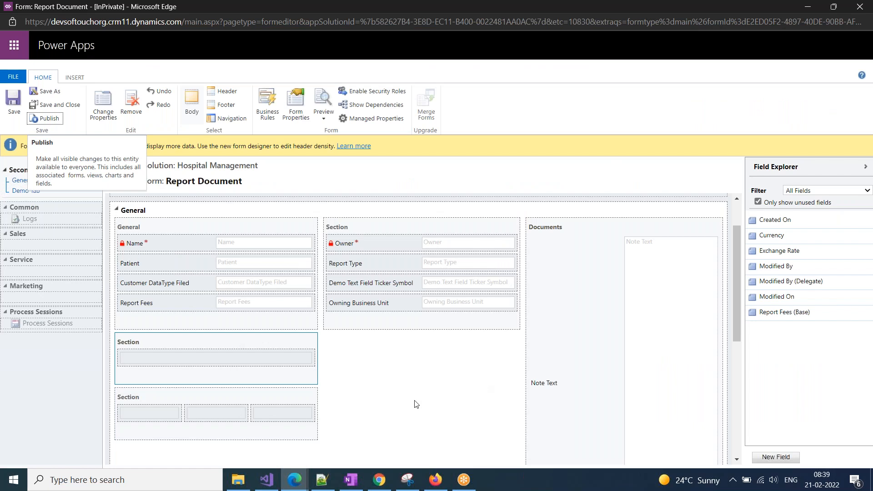
Select the General tab on the Report Document form and open its Tab Properties.
scroll(415, 404, up, 1)
scroll(415, 403, up, 1)
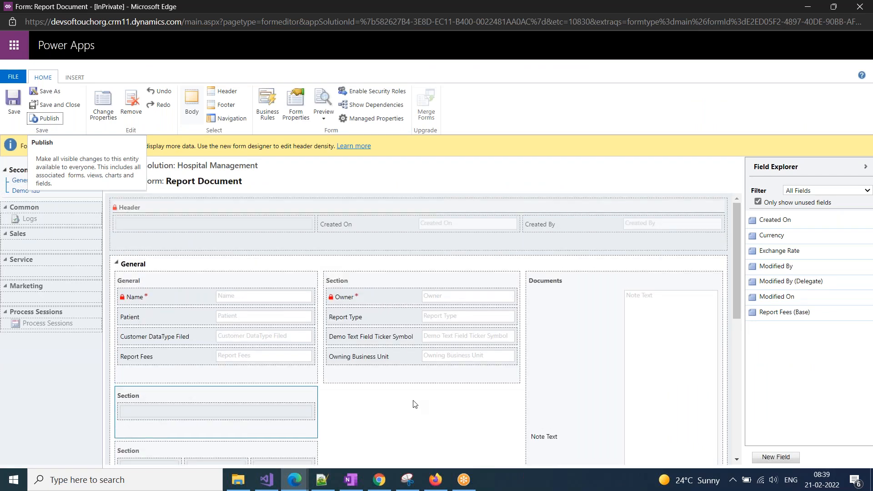
scroll(180, 268, down, 1)
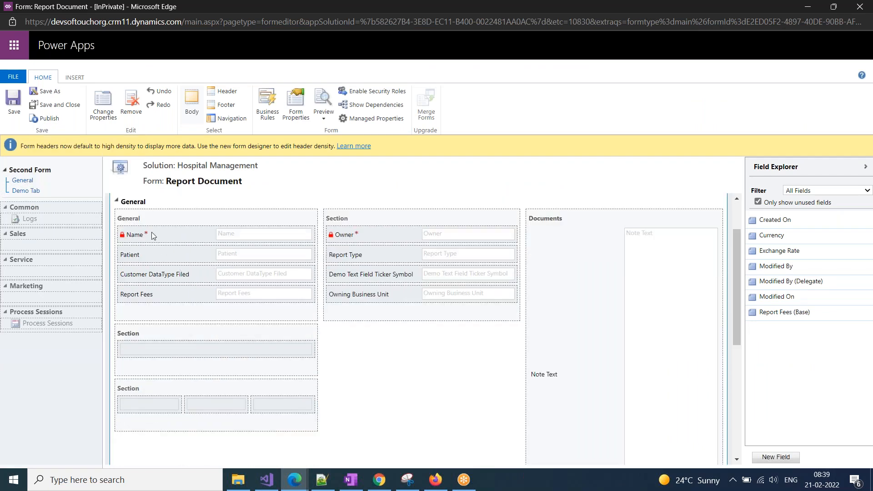
scroll(204, 344, up, 1)
click(111, 110)
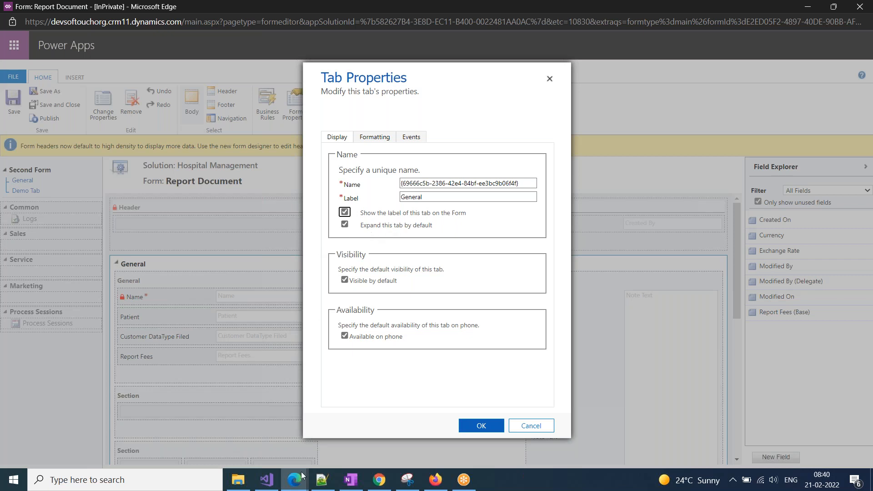
click(205, 444)
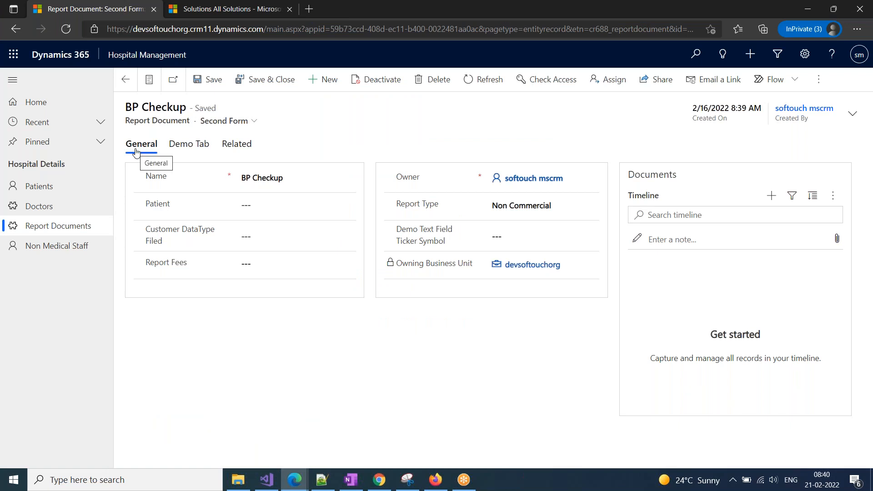
click(174, 145)
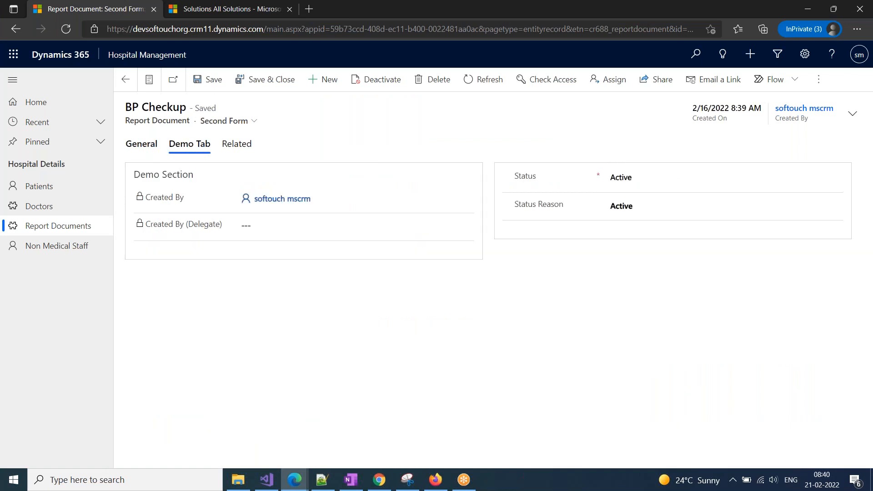
click(150, 150)
click(188, 152)
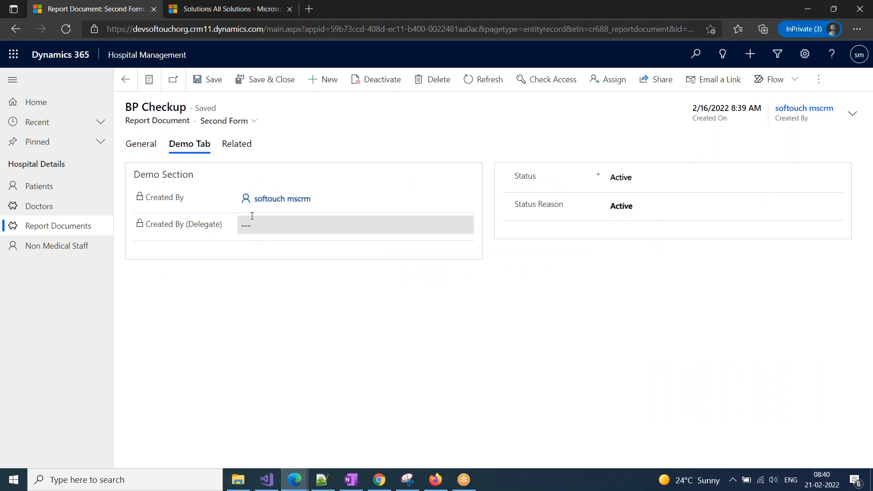
click(295, 480)
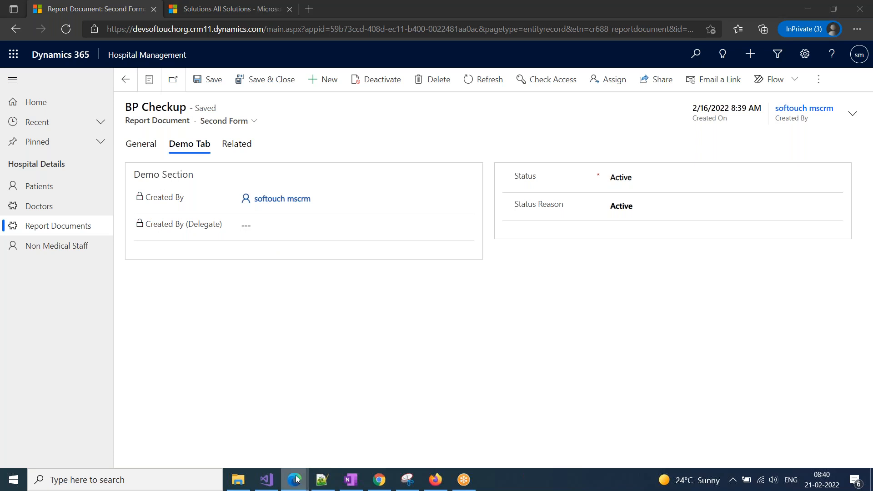
click(364, 403)
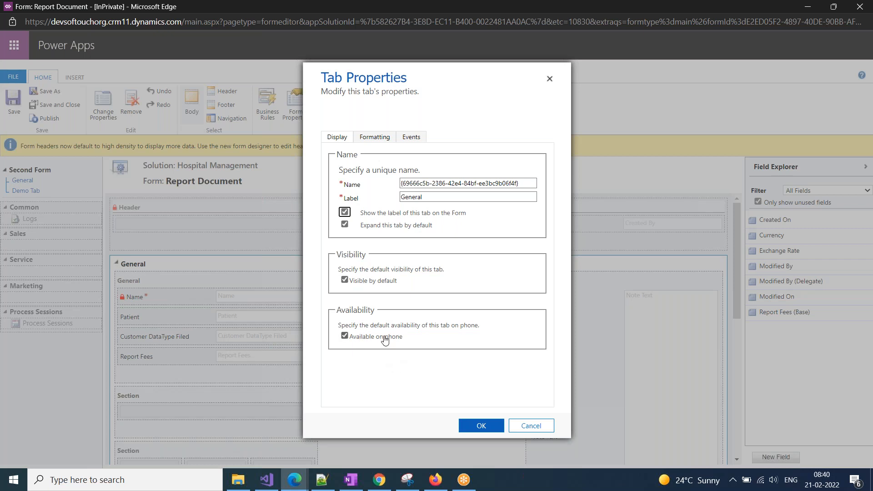
Review the General tab's Formatting layout and Events, then close Tab Properties without changes.
click(371, 138)
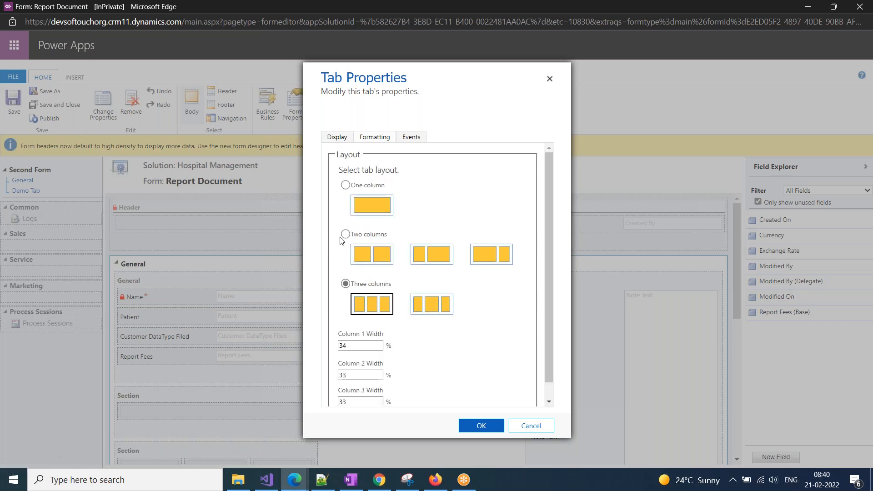
scroll(458, 292, down, 1)
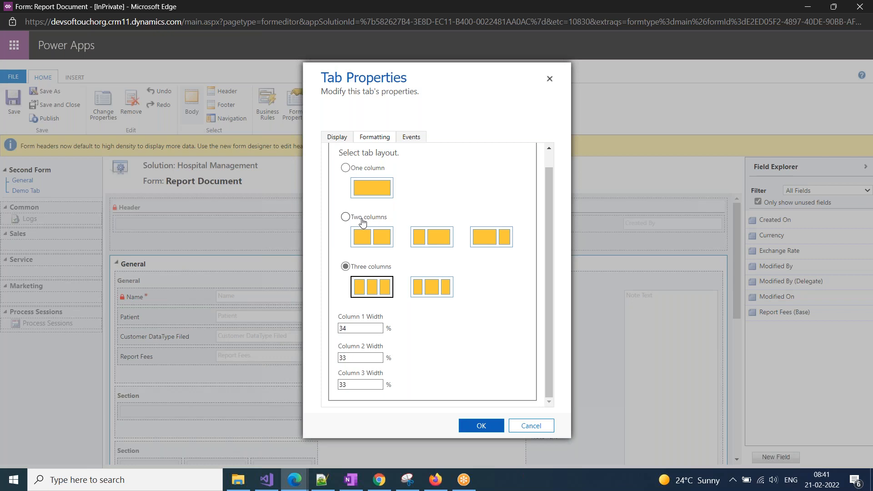
click(411, 137)
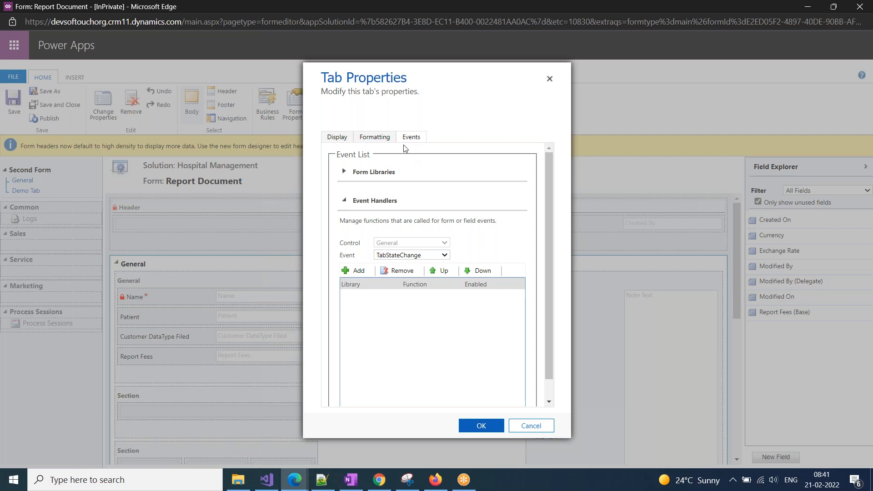
click(549, 78)
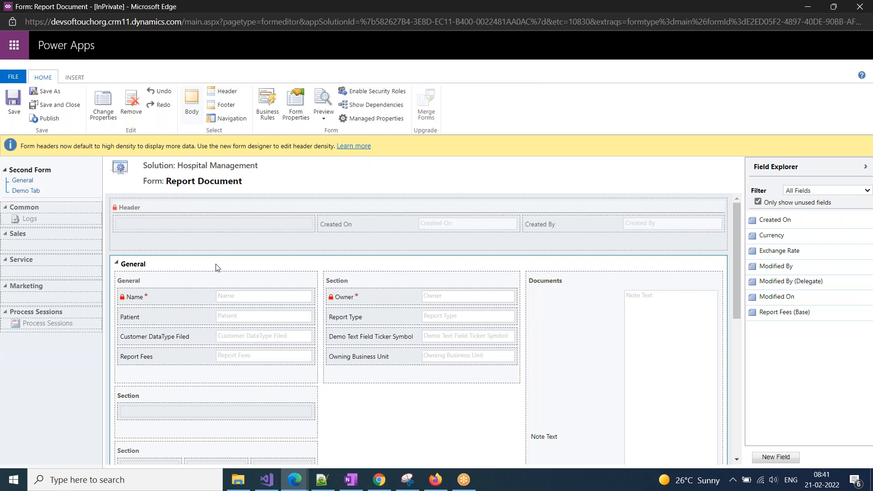
Make the General section show its label and a line at the top.
click(191, 277)
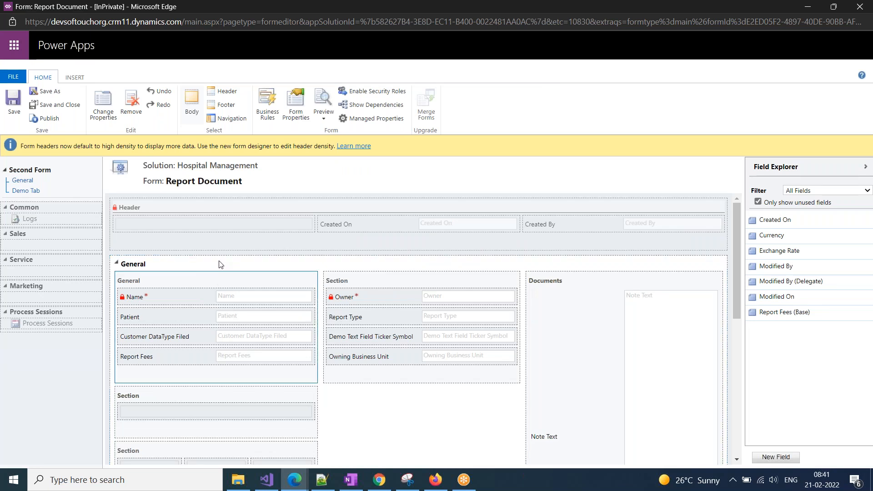
click(106, 108)
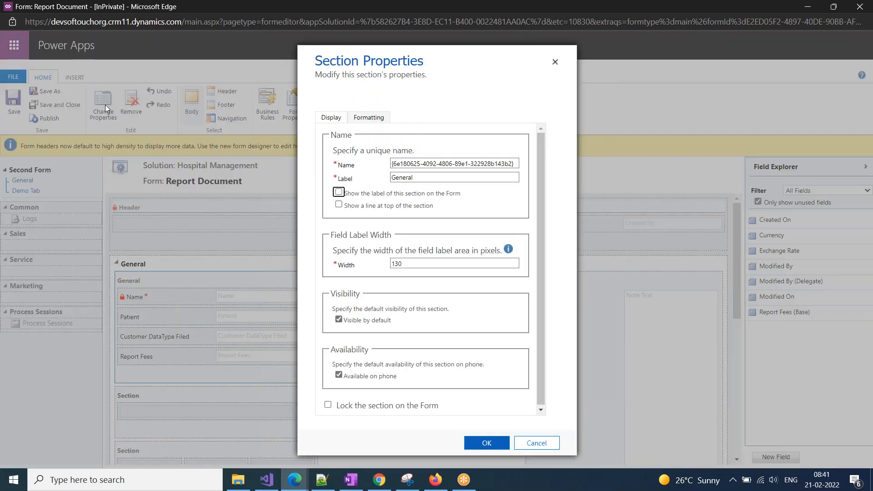
click(338, 193)
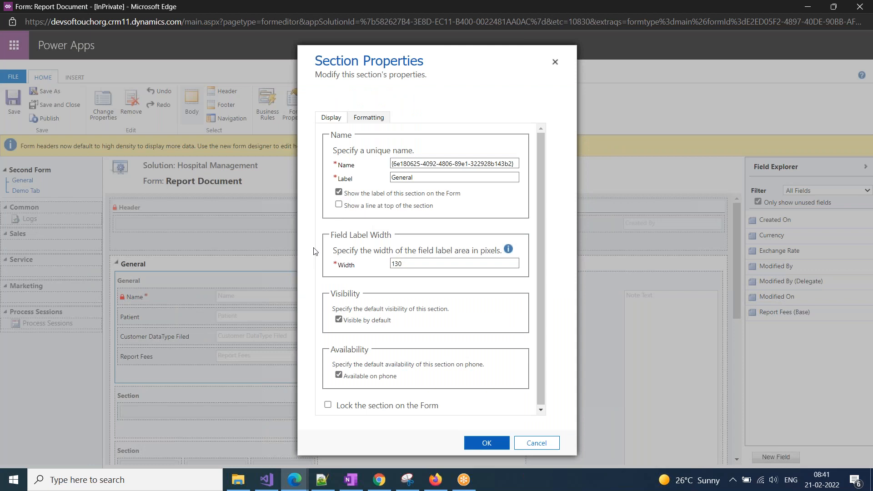
click(339, 205)
double_click(395, 264)
Bring up the live BP Checkup Report Document record and zoom in.
click(294, 480)
click(181, 440)
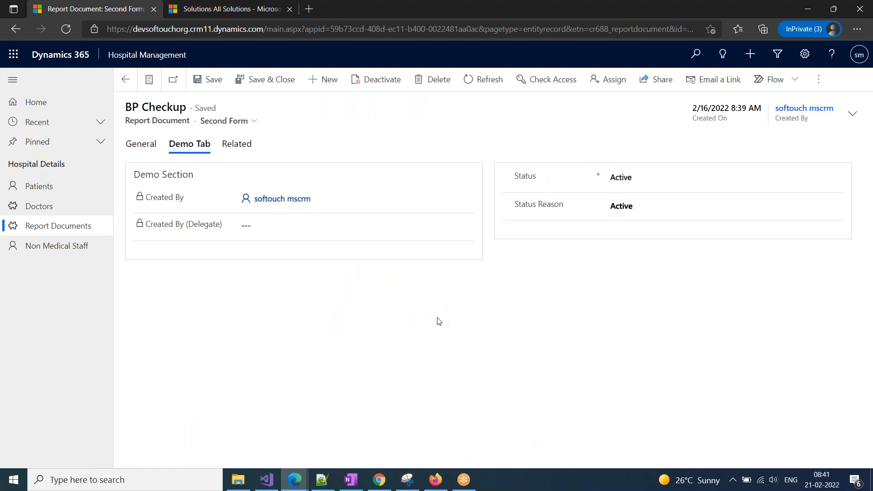
key(ctrl+plus)
key(ctrl+plus)
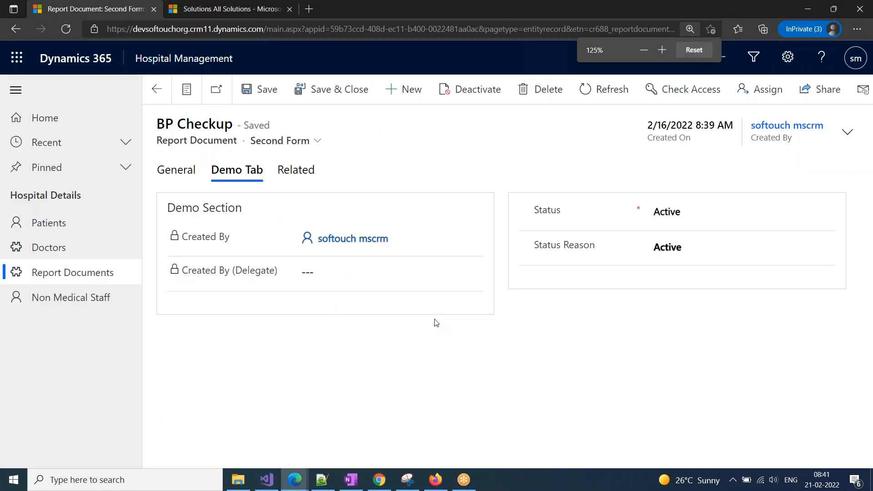
key(ctrl+plus)
key(ctrl+plus)
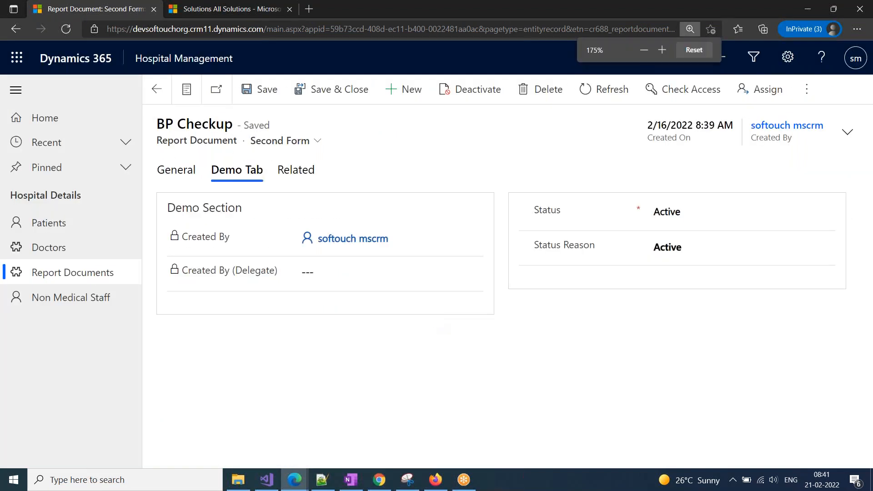
scroll(425, 370, down, 2)
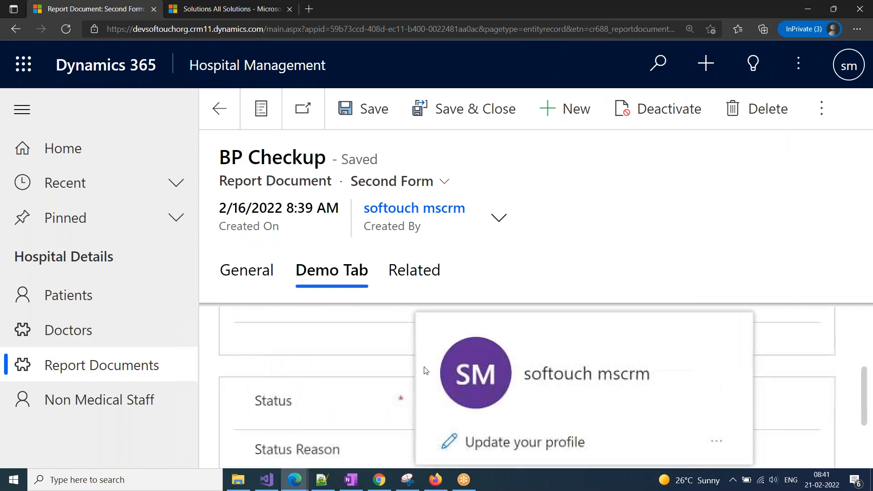
scroll(297, 388, up, 5)
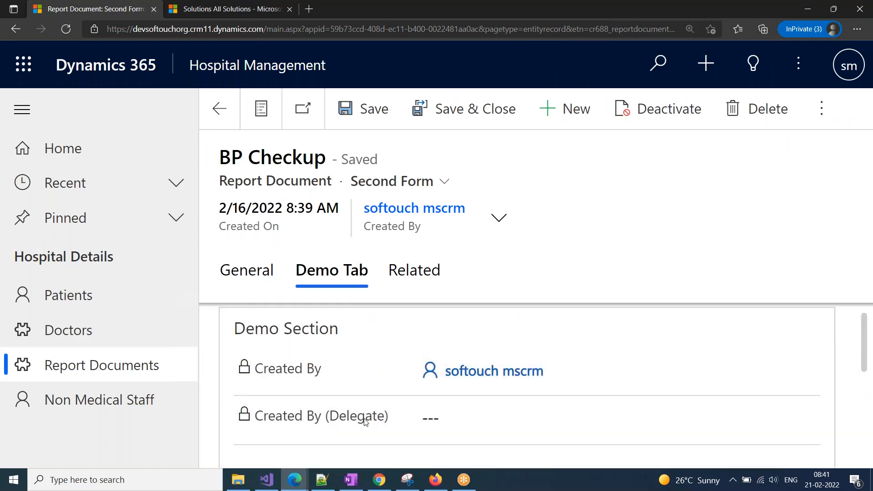
scroll(363, 415, down, 3)
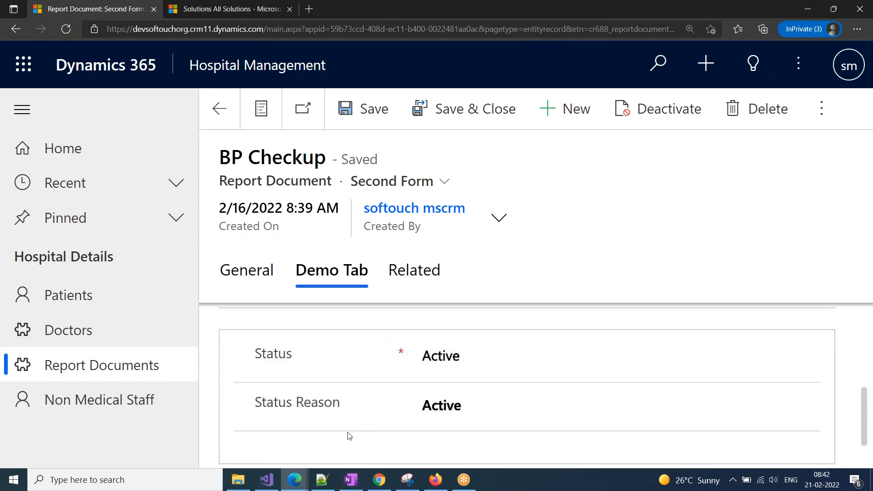
key(ctrl+minus)
key(ctrl+minus)
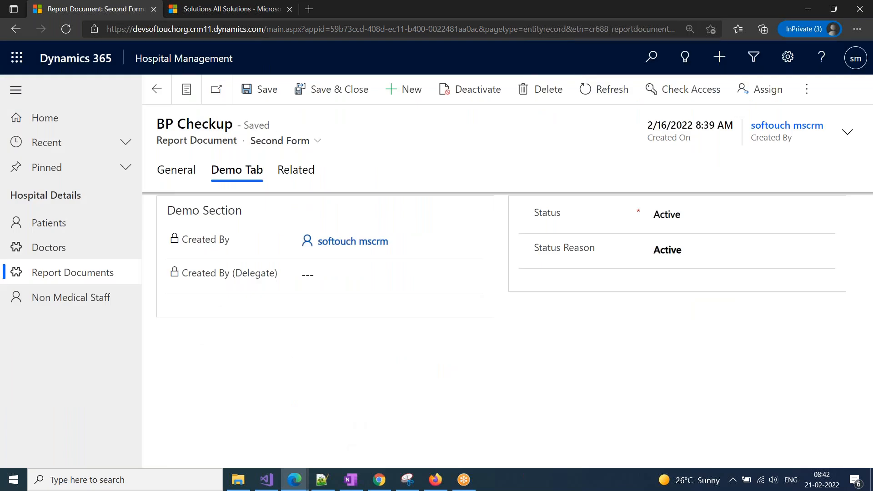
key(ctrl+minus)
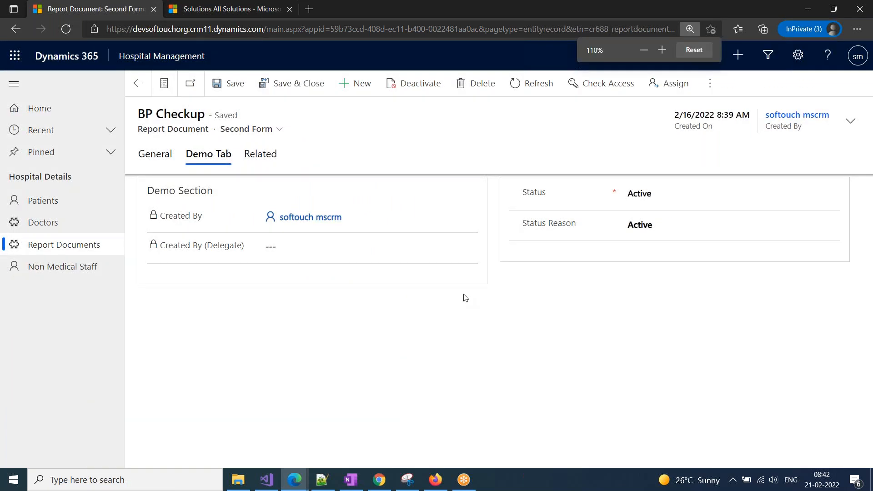
key(ctrl+minus)
key(ctrl+minus)
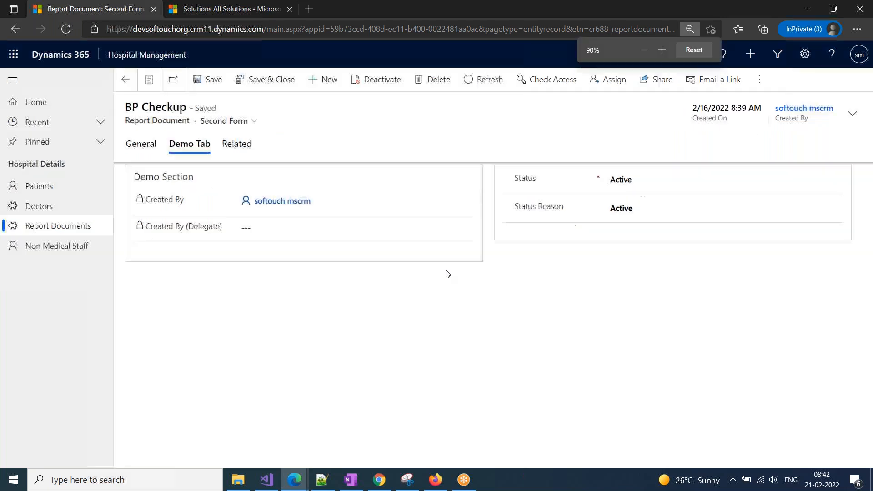
click(687, 54)
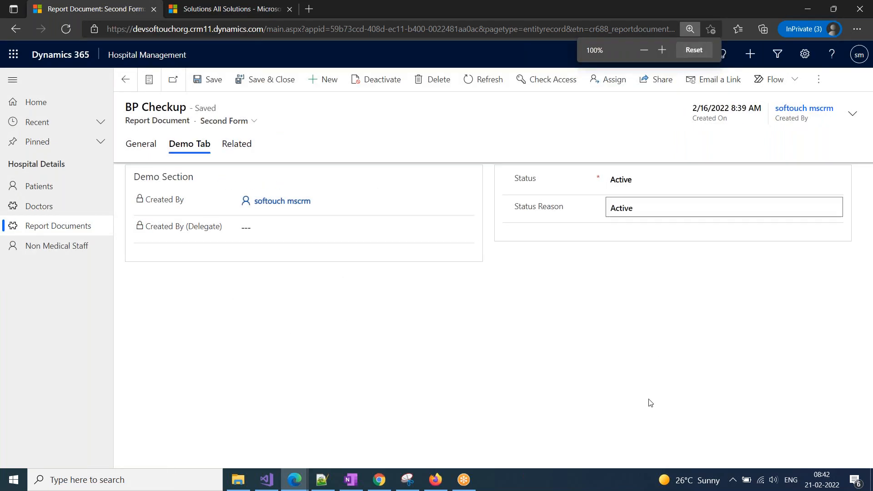
mouse_move(278, 201)
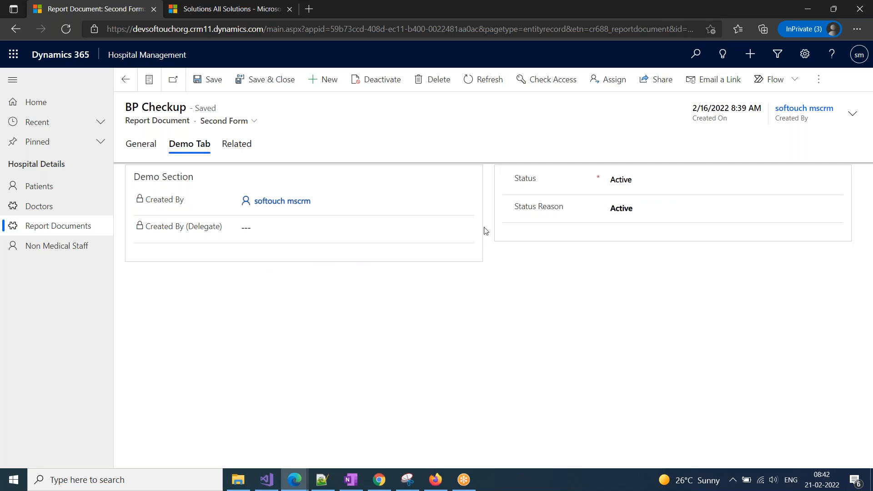
click(291, 486)
Uncheck Visible by default for the General section and apply the Section Properties.
click(400, 432)
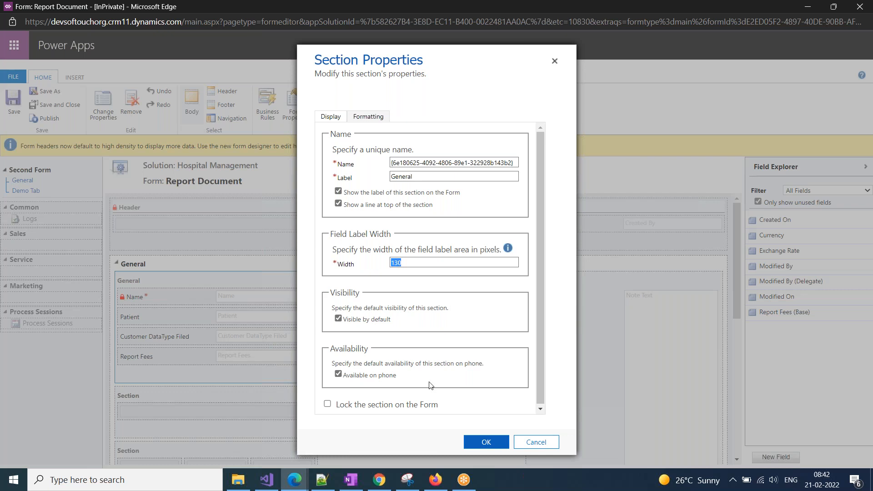
click(351, 320)
click(488, 444)
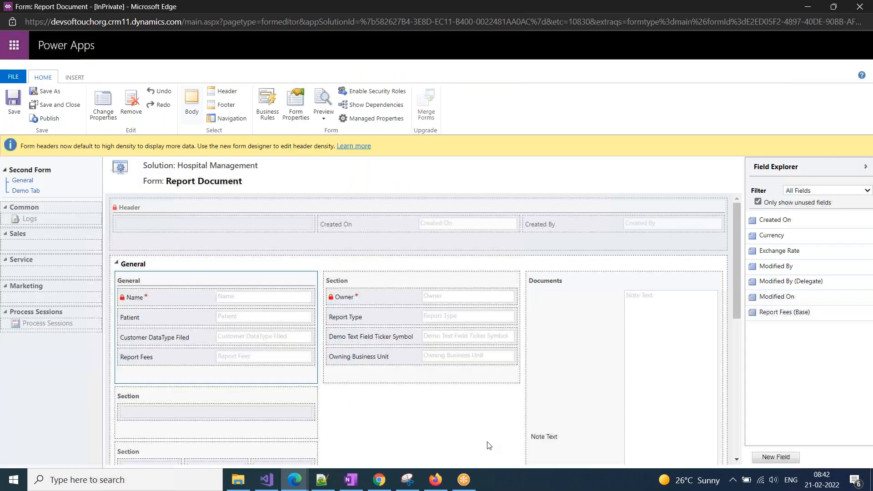
scroll(240, 454, down, 1)
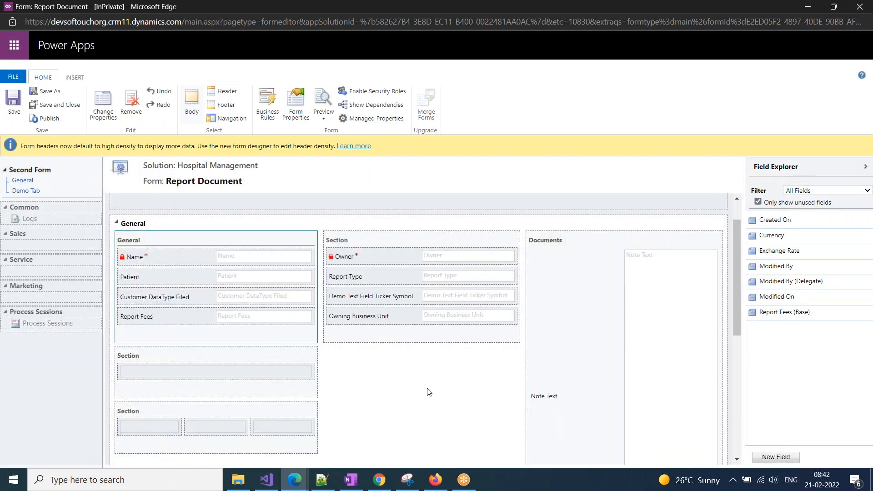
click(214, 364)
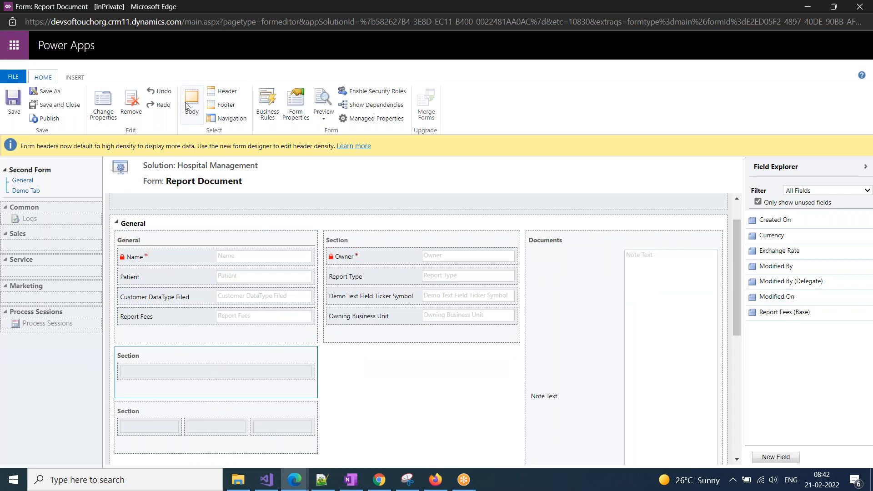
click(103, 104)
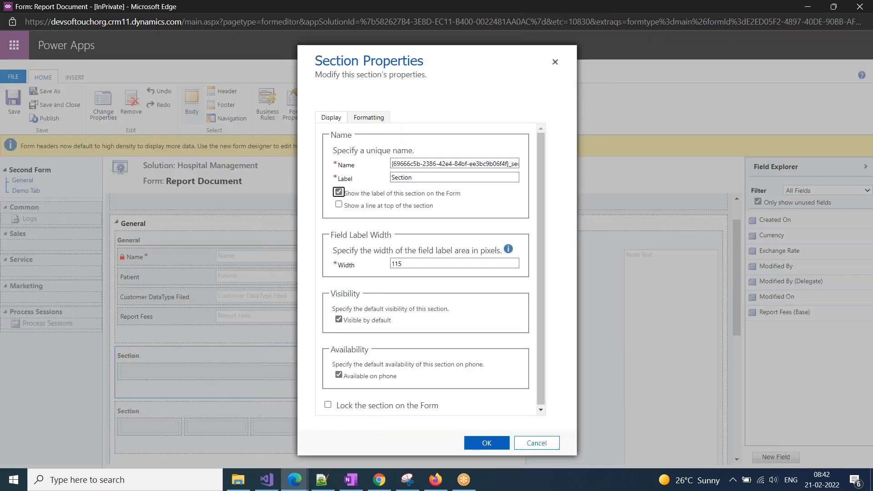
click(354, 407)
click(482, 444)
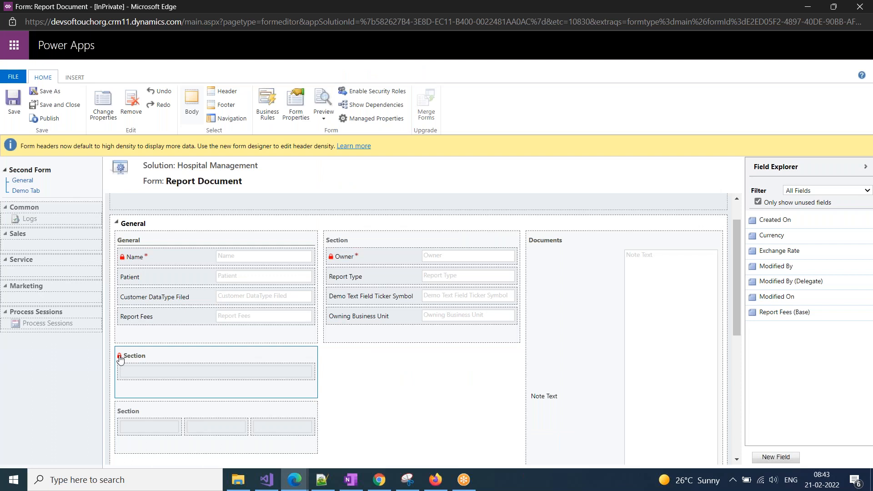
click(133, 113)
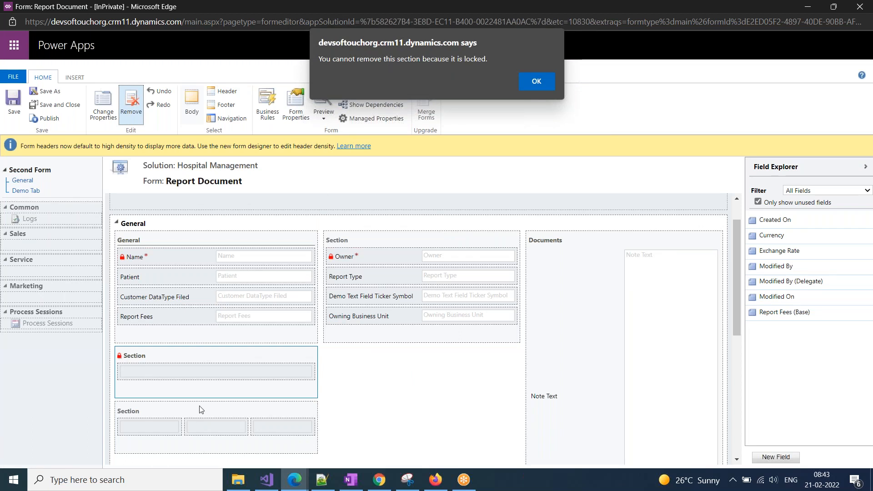
click(548, 85)
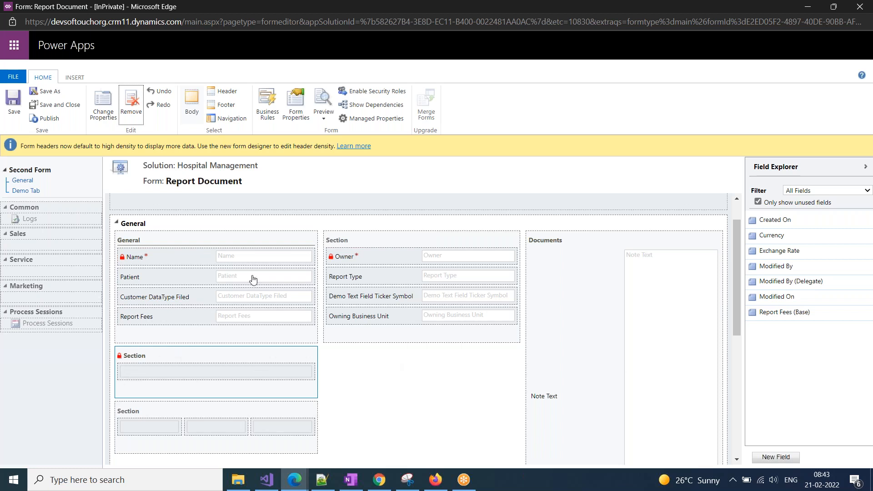
click(184, 356)
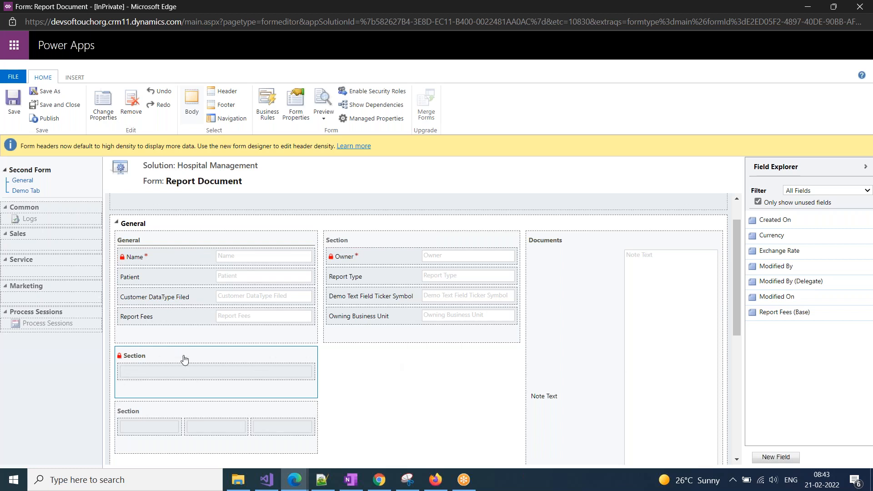
Show the locked section's Formatting properties, down to its Field Label Position options.
click(103, 103)
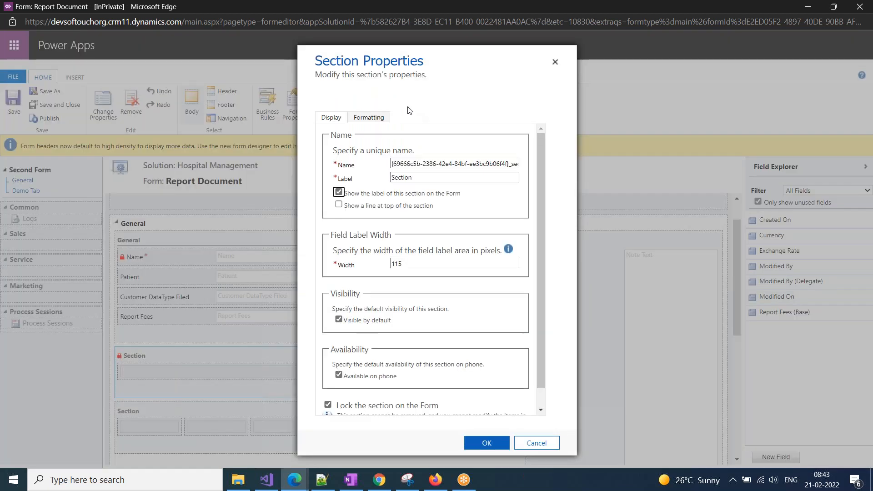
click(364, 117)
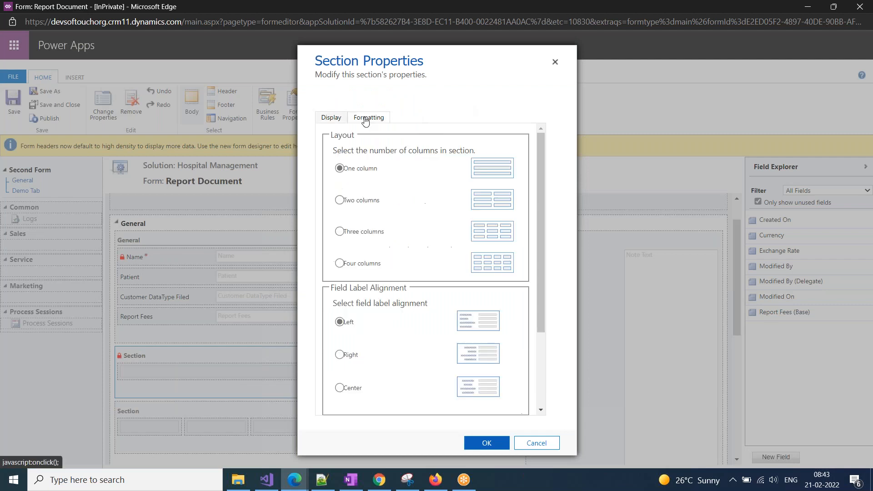
scroll(395, 351, down, 3)
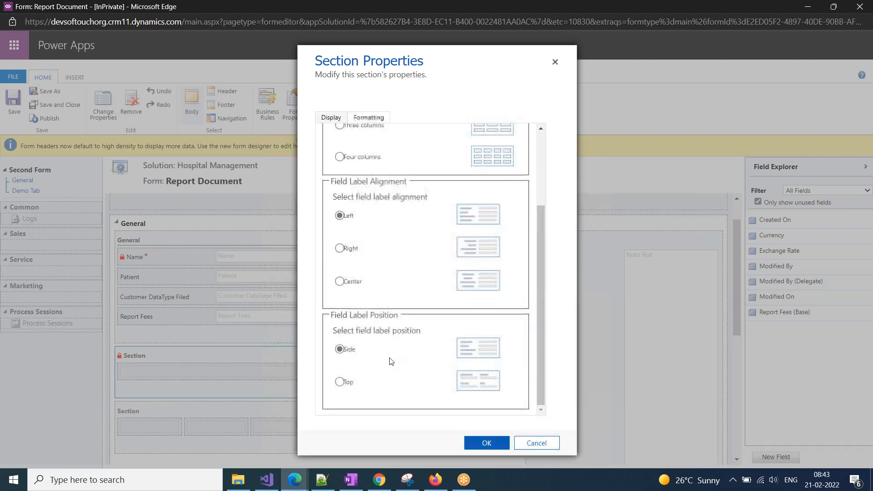
scroll(391, 360, up, 1)
scroll(390, 360, down, 1)
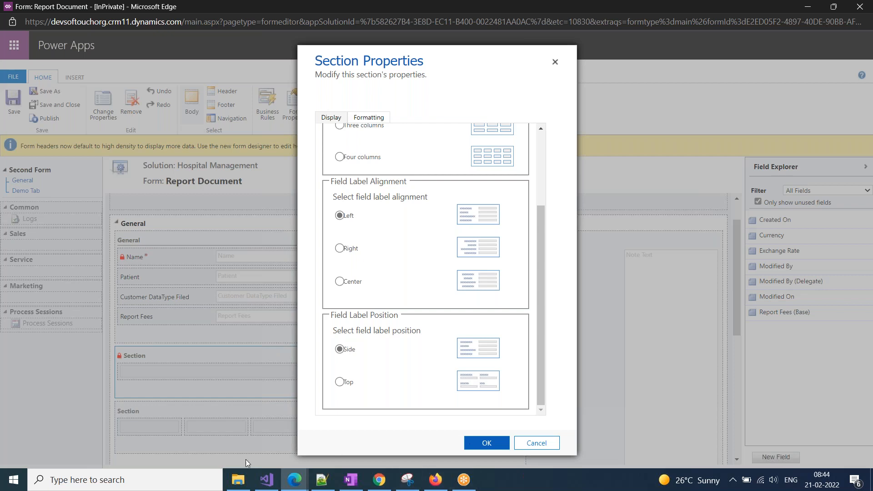
click(12, 481)
Start a blank Word document and type a few lines of sample text.
text(wo)
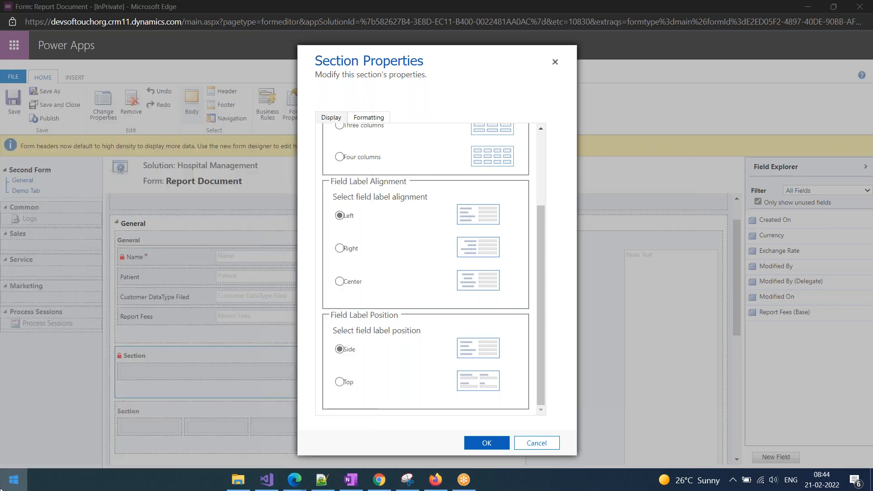
key(Return)
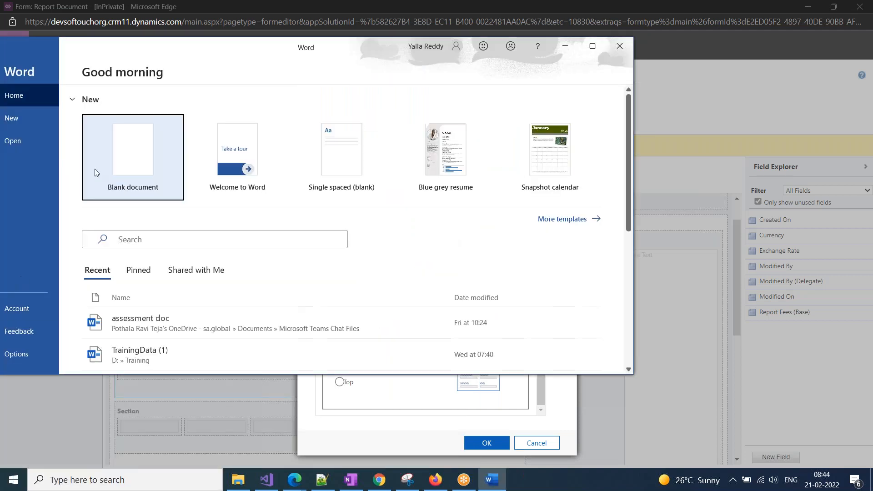
click(130, 140)
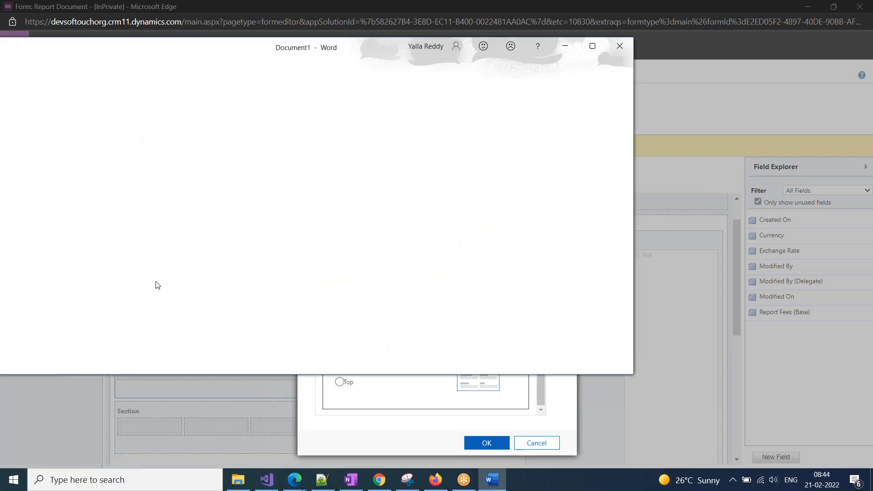
text(xyz abc)
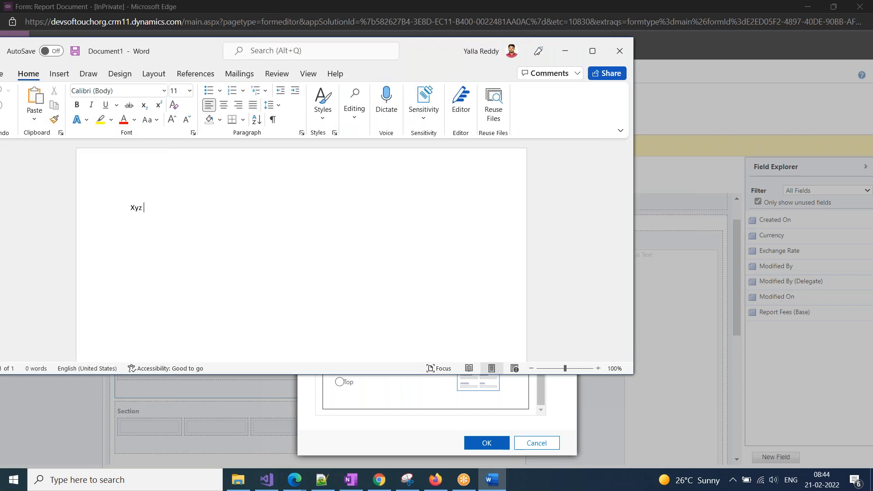
key(Return)
text(ablaca)
key(Return)
key(Return)
text(a)
key(Return)
text(aflsadkfajsdf)
key(Return)
text(asfsadlfjajf)
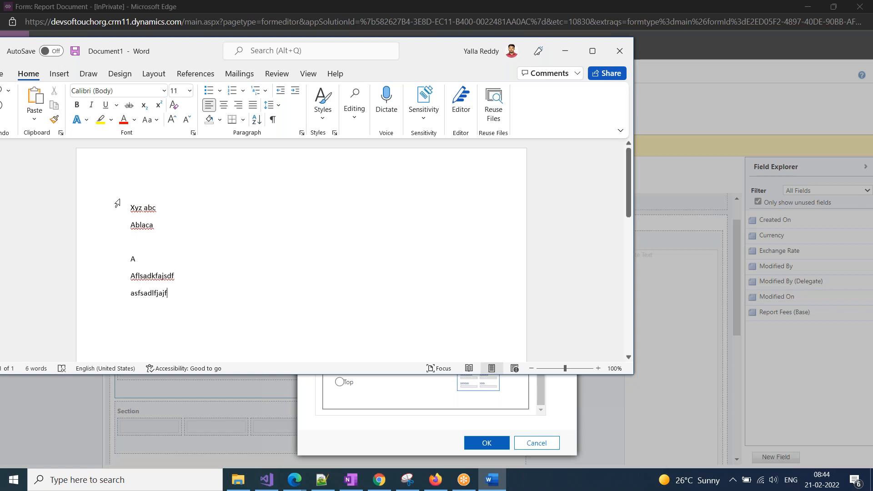
Apply centred, right and justified alignment to all lines, then return to Edge.
click(224, 106)
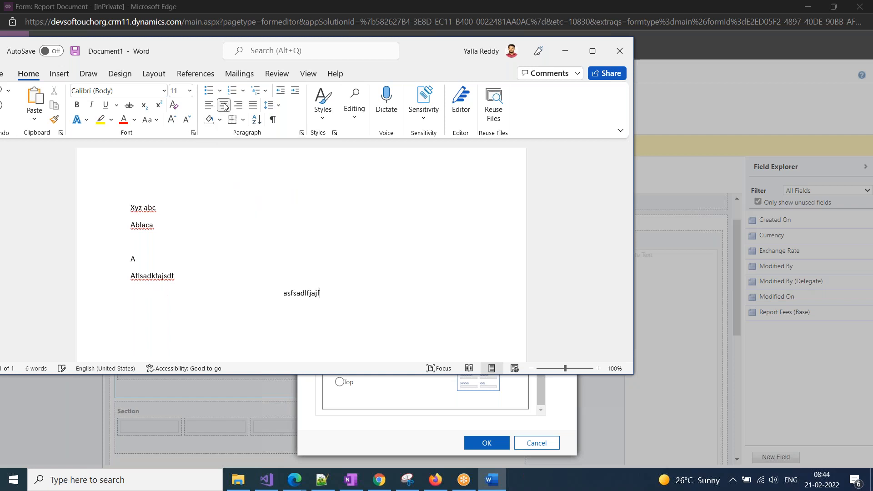
triple_click(107, 197)
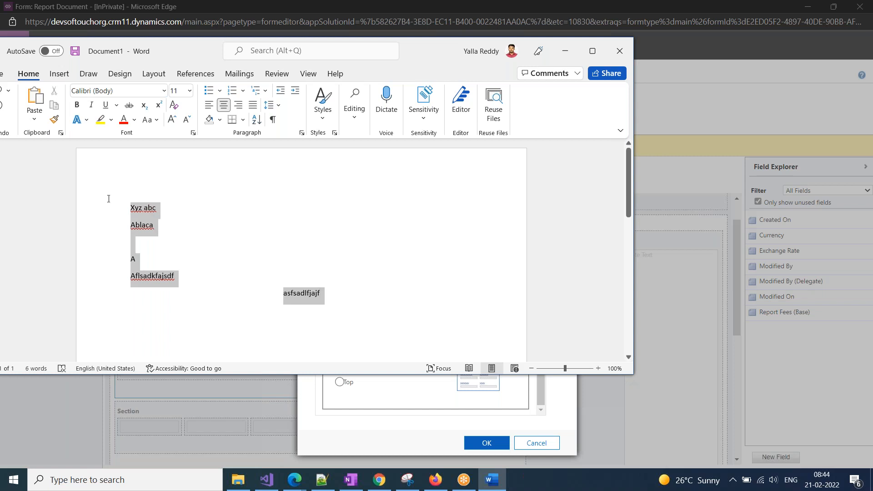
click(224, 106)
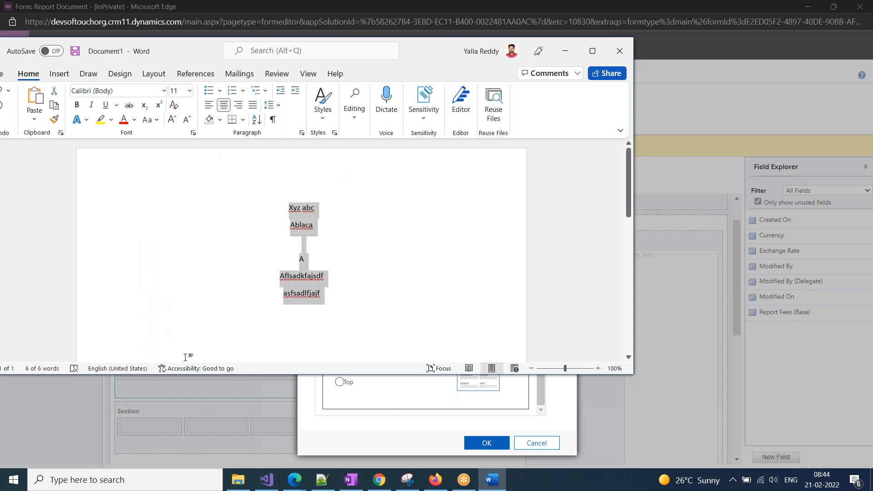
click(238, 105)
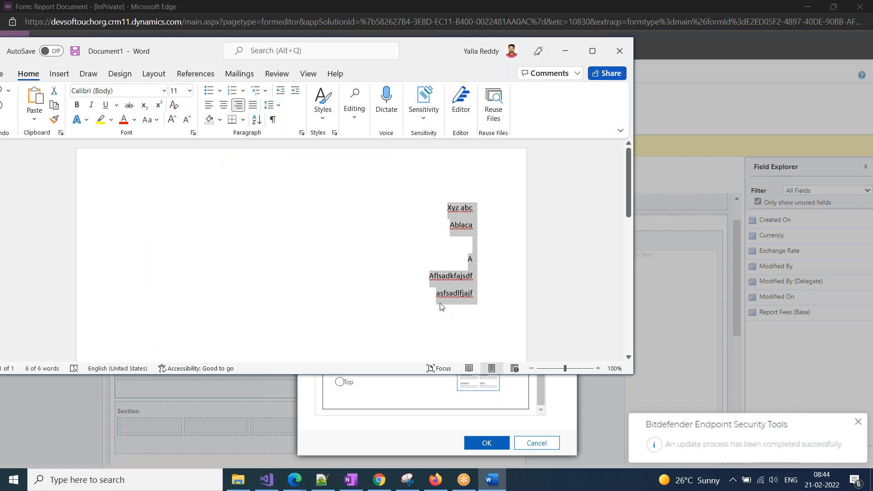
click(253, 106)
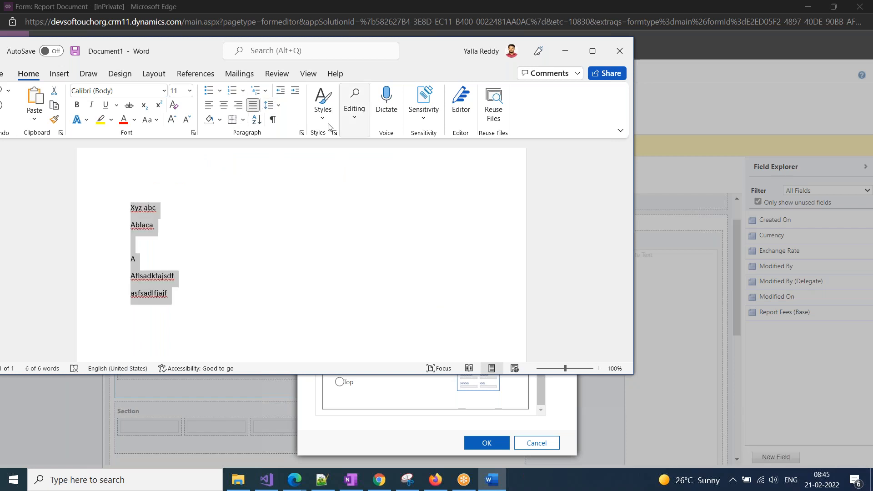
click(381, 433)
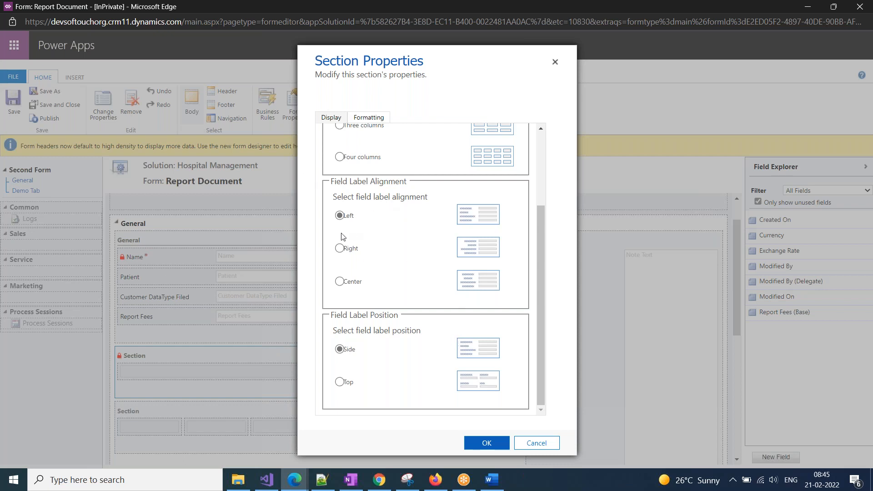
Scroll Section Properties back to the top and confirm with OK.
scroll(387, 416, up, 3)
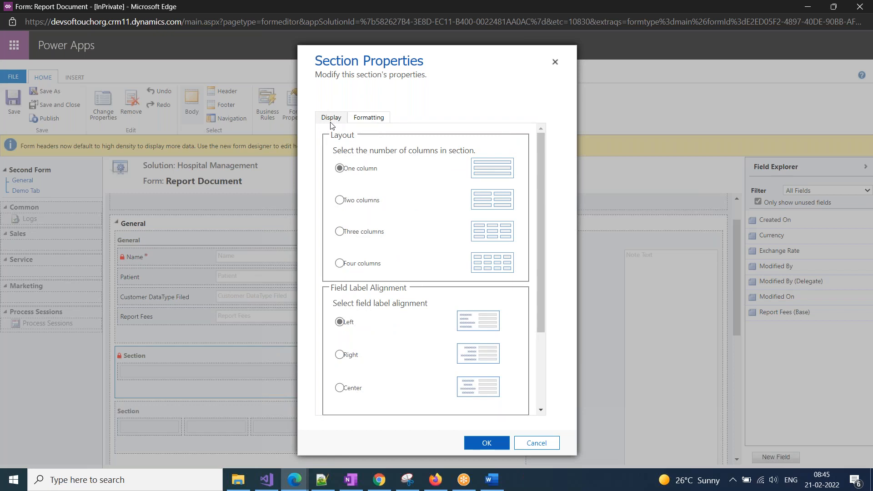
click(480, 443)
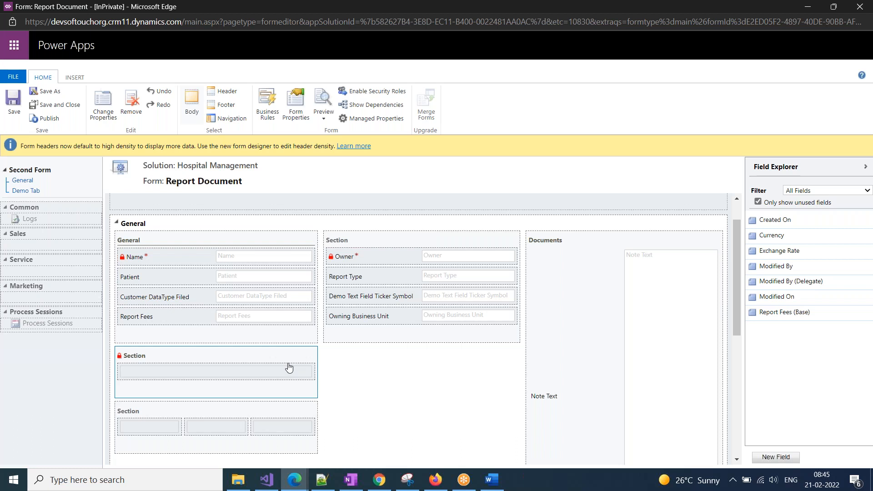
click(643, 19)
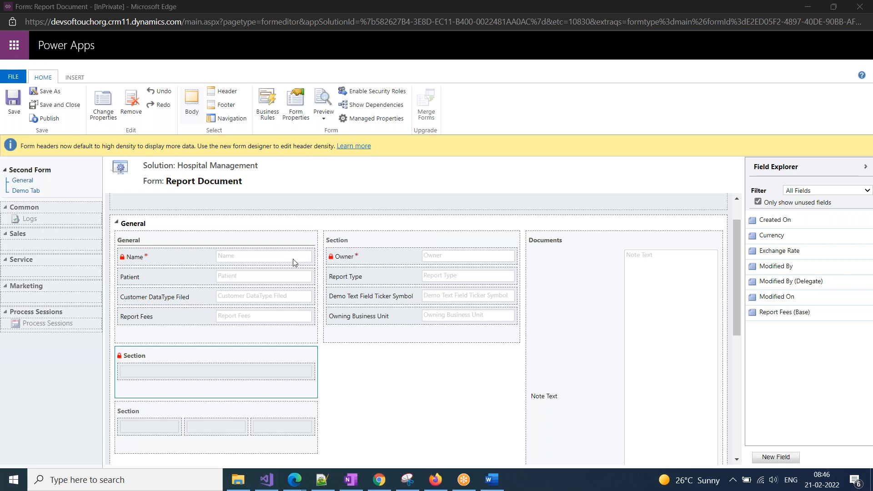
In OneNote's Topics section, select the 'Out of the box Customizations' table row.
click(351, 480)
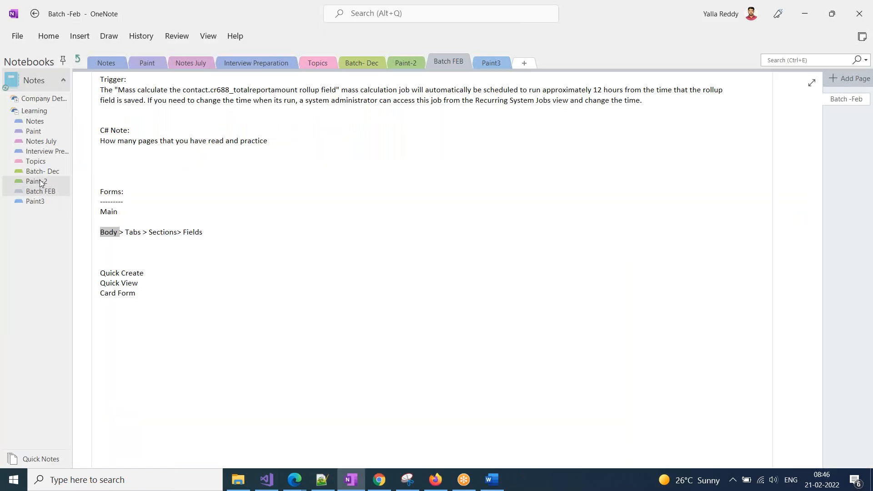
click(39, 162)
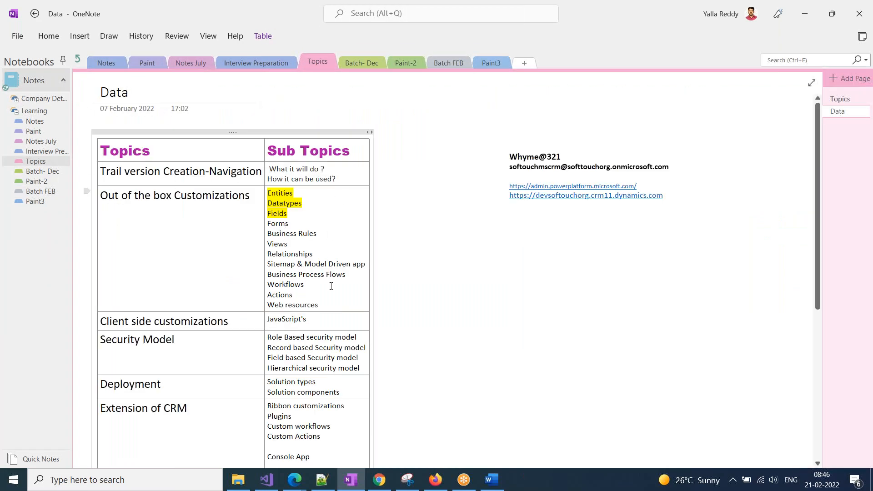
drag(329, 291, 265, 201)
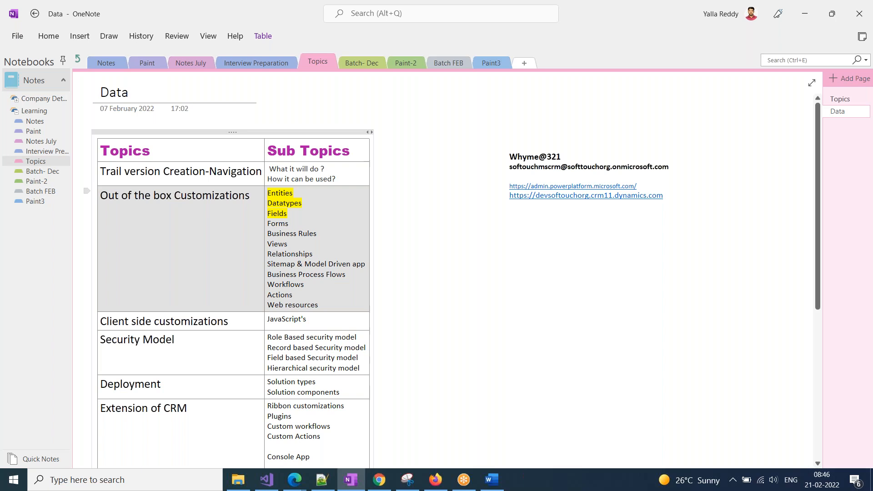
click(298, 484)
Drag Owning Business Unit from the right section into the three-column section's first column.
click(415, 443)
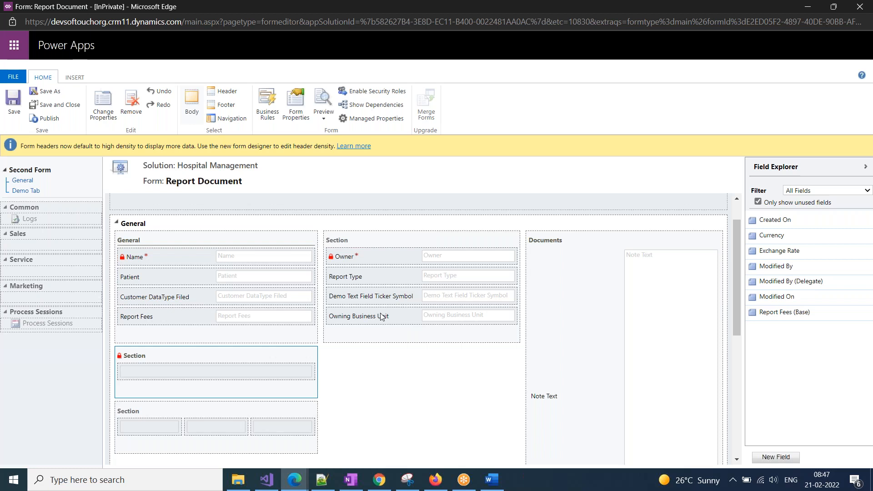
drag(364, 320, 158, 365)
drag(337, 324, 132, 359)
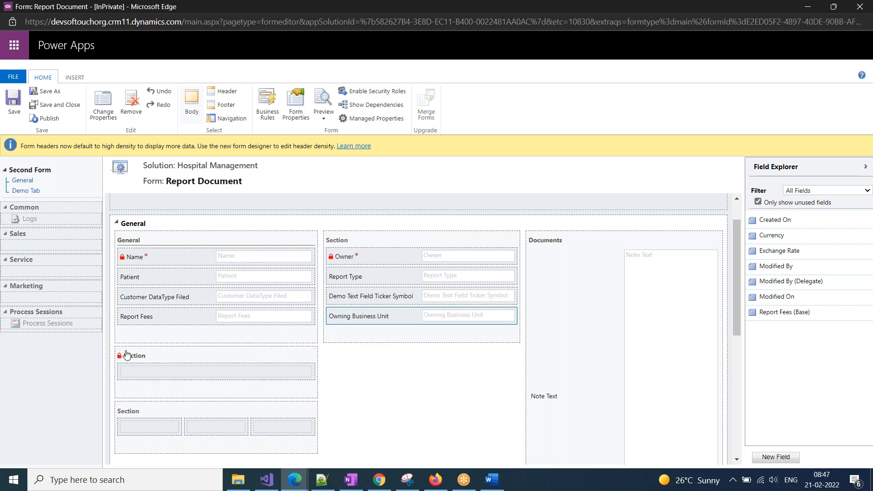
drag(356, 316, 136, 421)
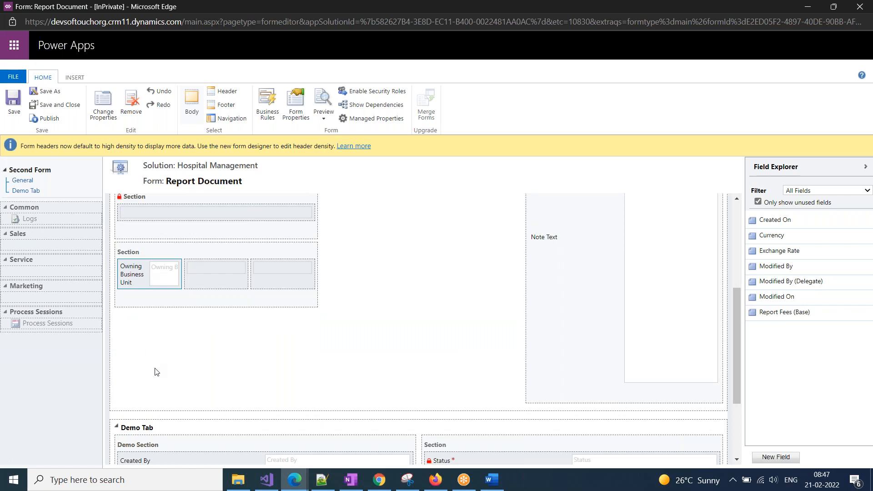
Undo, redo and undo again the latest form layout change.
scroll(154, 370, up, 3)
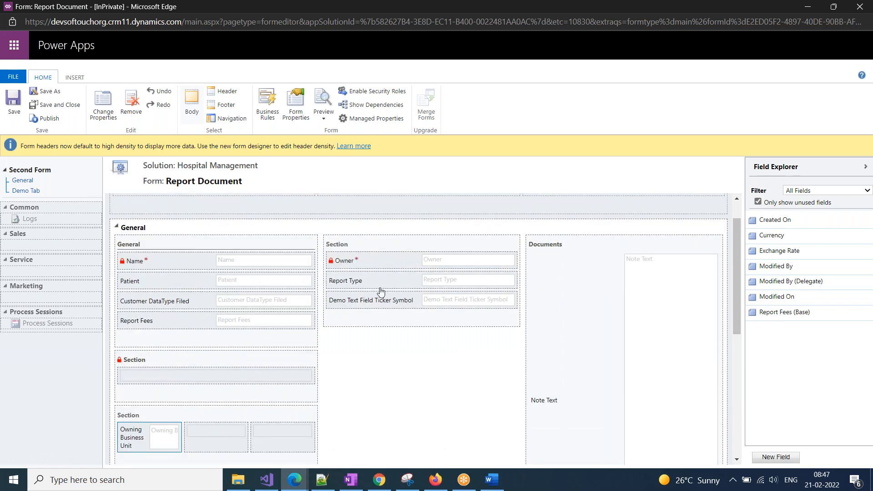
click(164, 92)
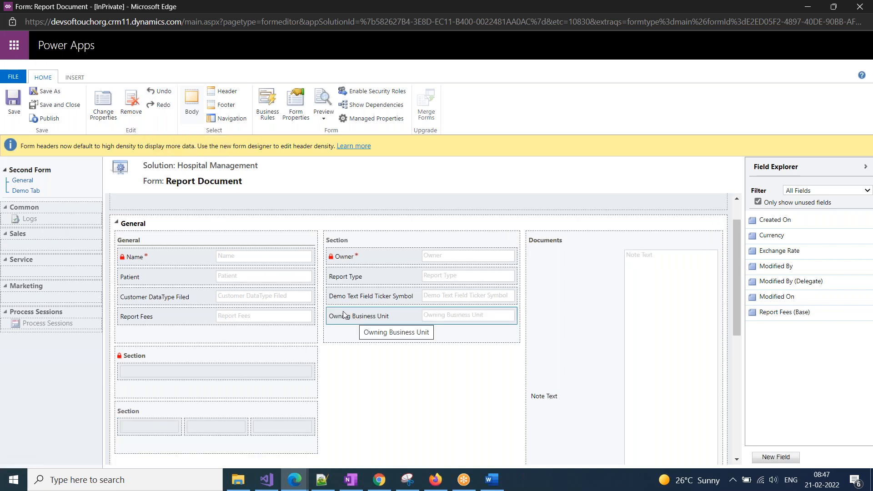
click(163, 105)
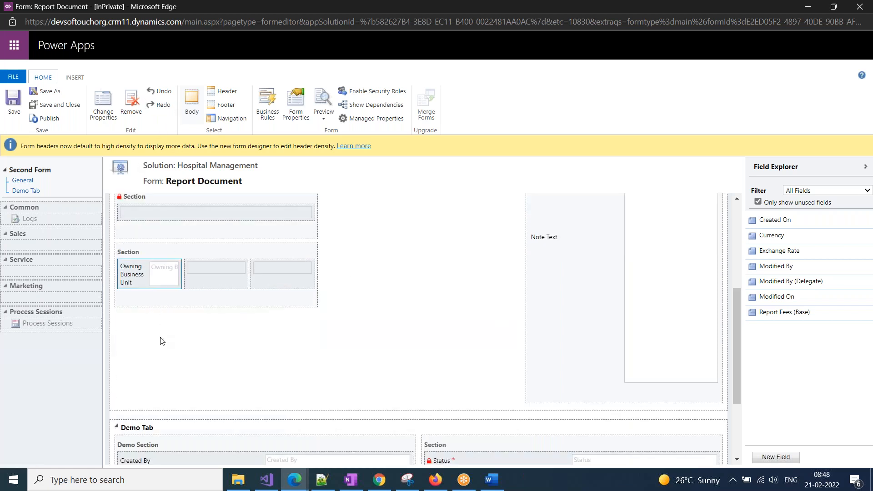
scroll(163, 341, up, 2)
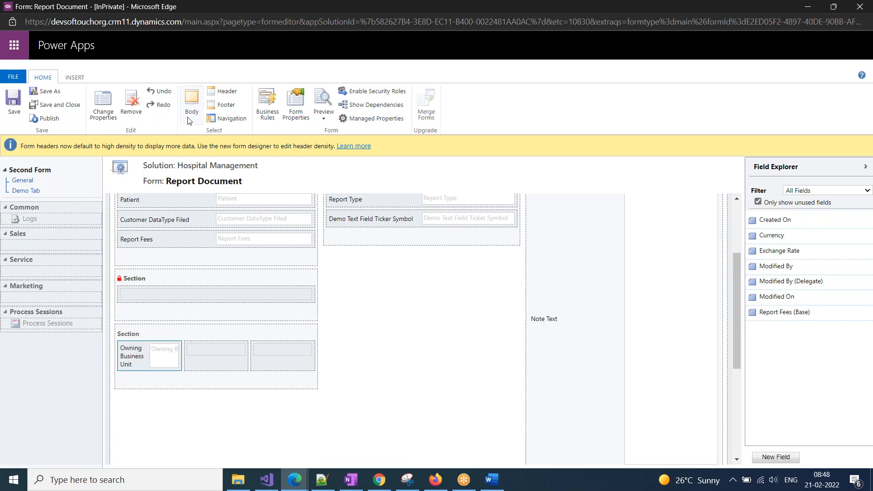
click(159, 91)
click(163, 106)
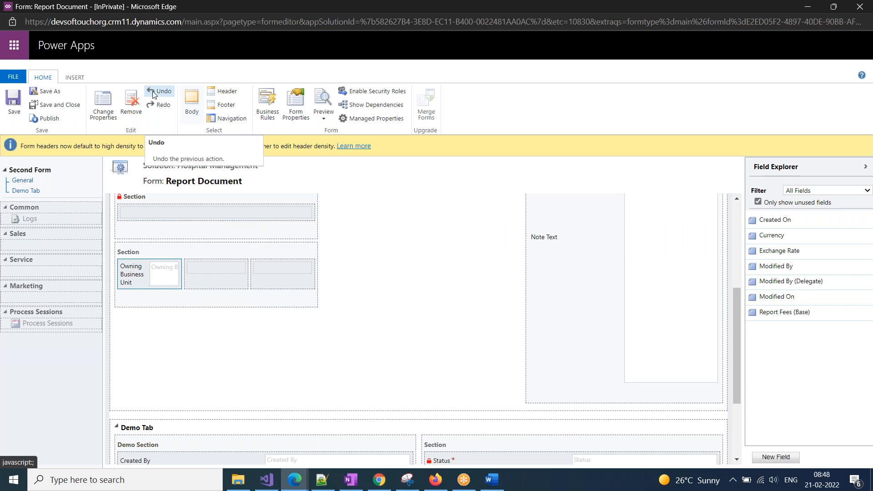
click(155, 92)
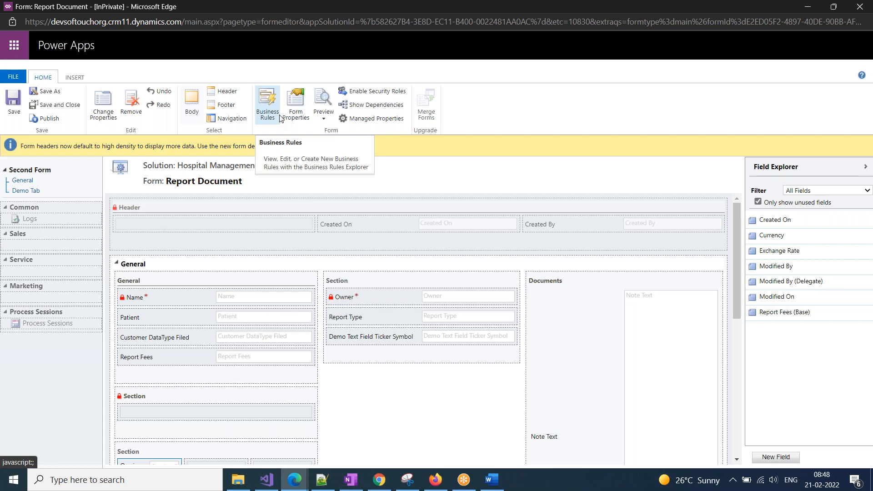
click(323, 119)
mouse_move(357, 134)
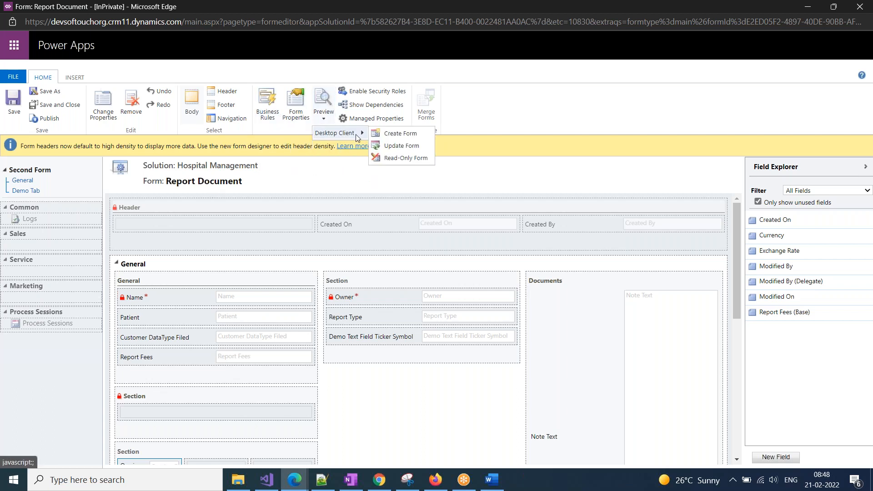
click(400, 133)
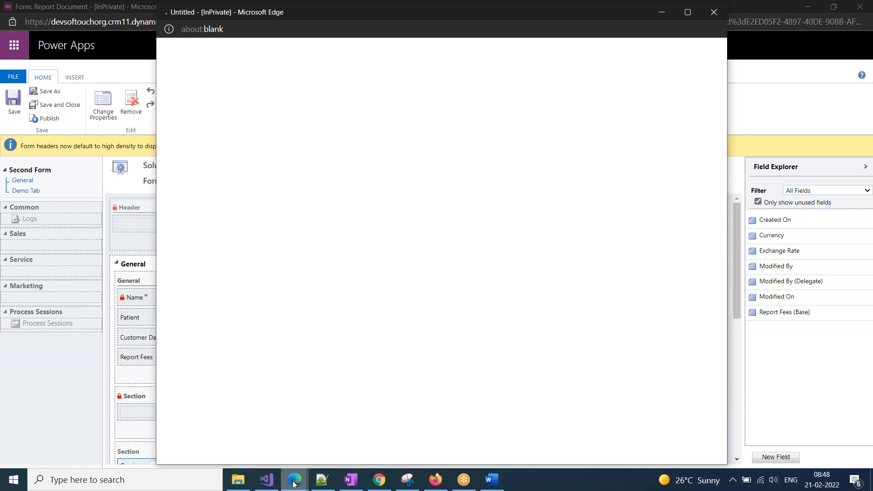
mouse_move(294, 480)
click(136, 438)
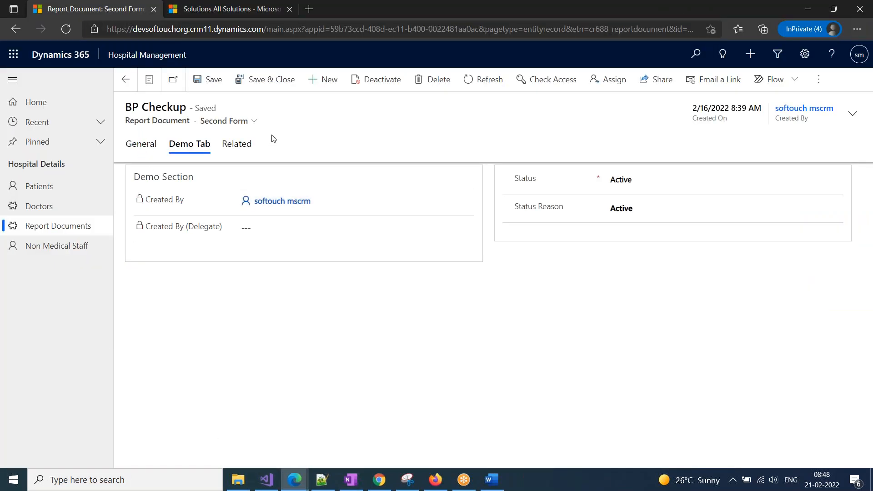
mouse_move(295, 480)
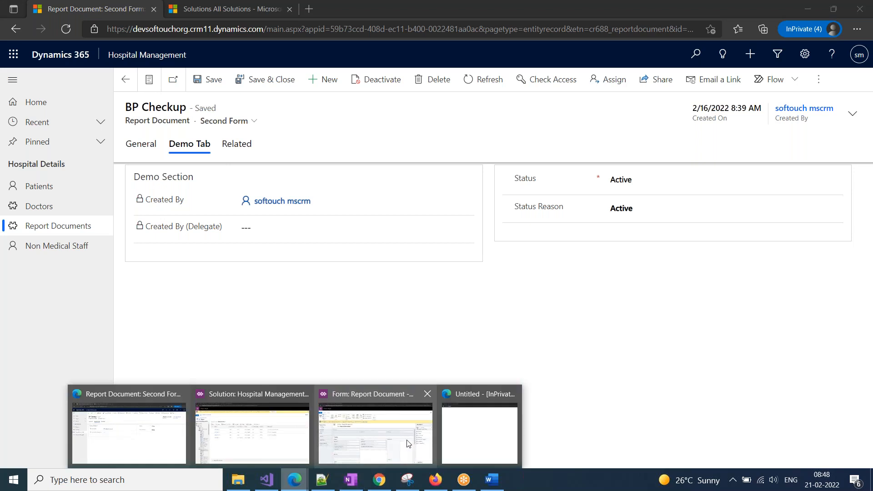
click(482, 434)
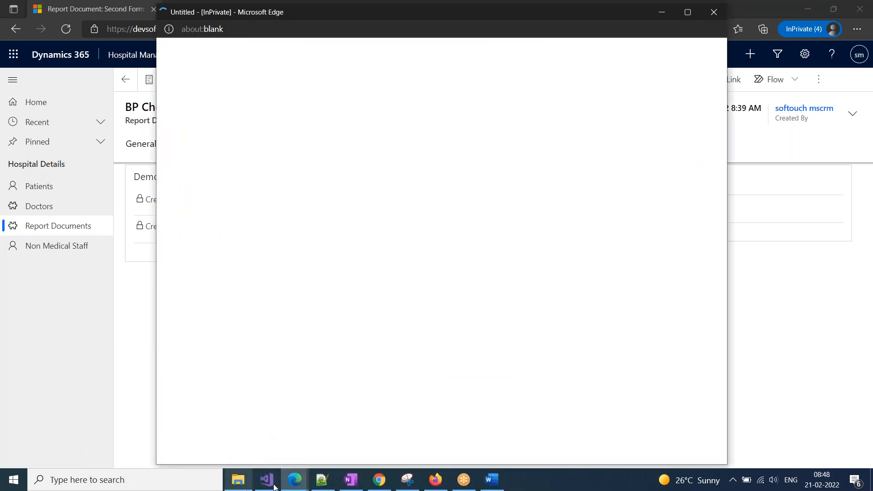
mouse_move(295, 479)
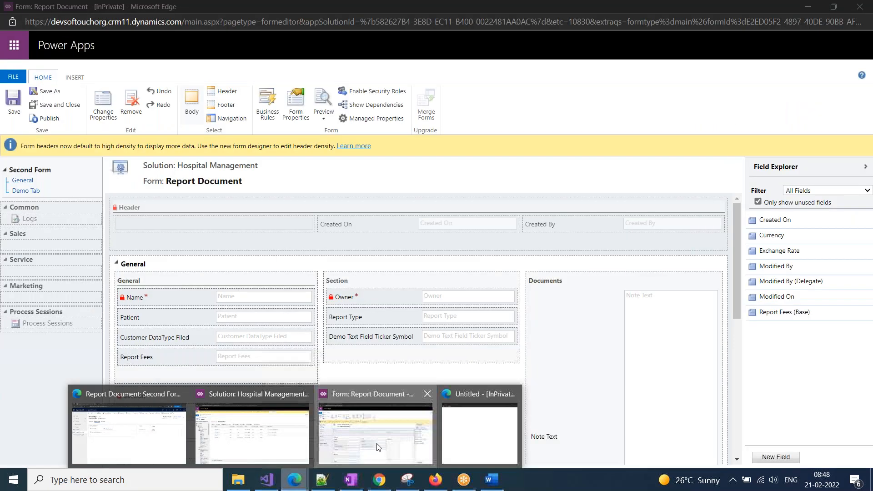
click(472, 439)
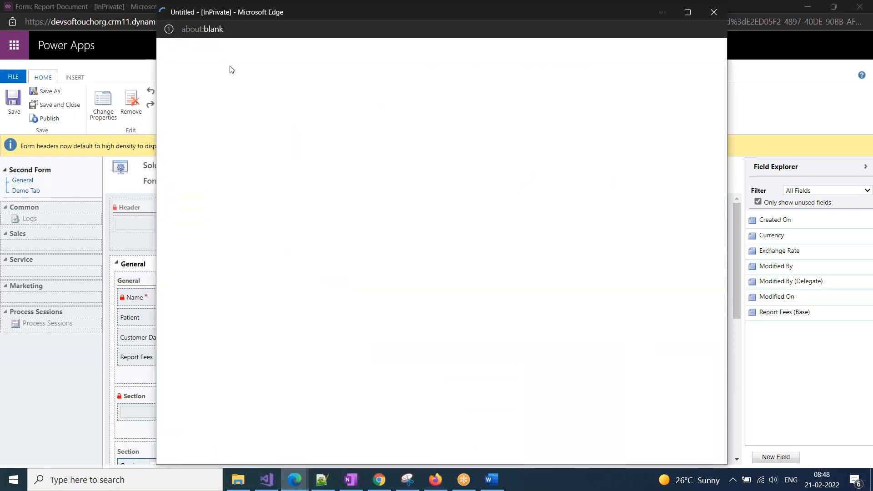
click(710, 80)
click(325, 121)
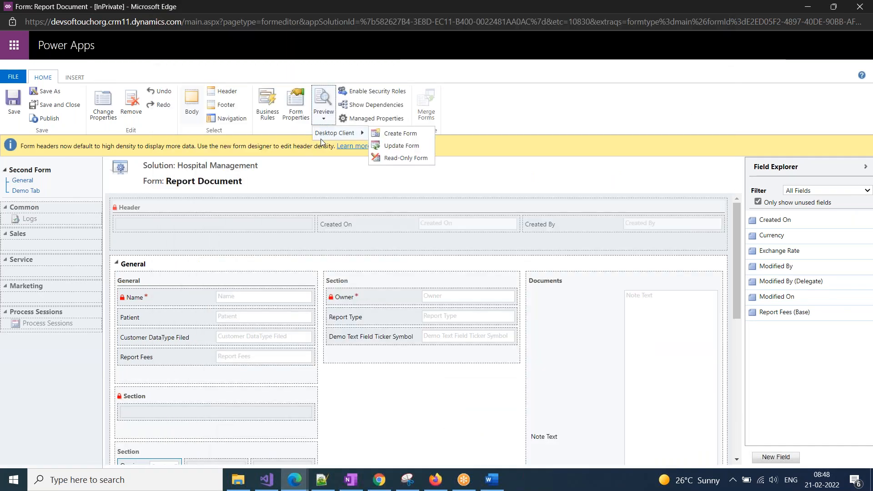
click(390, 136)
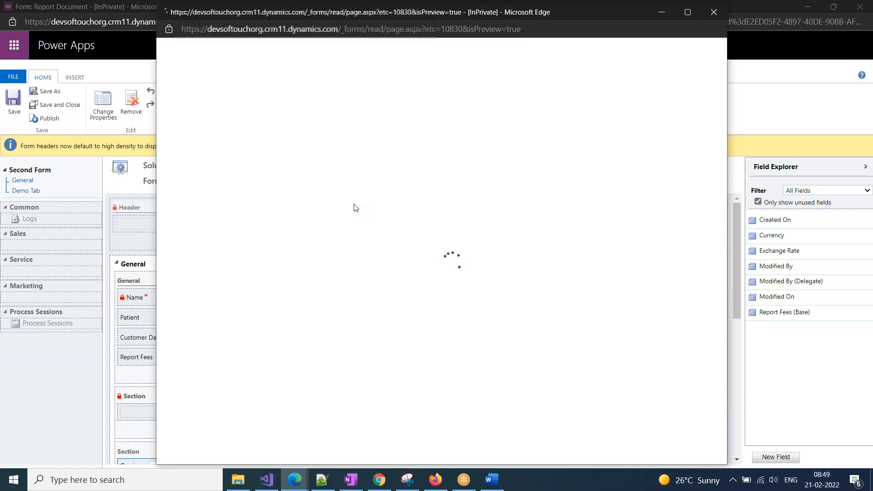
drag(230, 14, 235, 88)
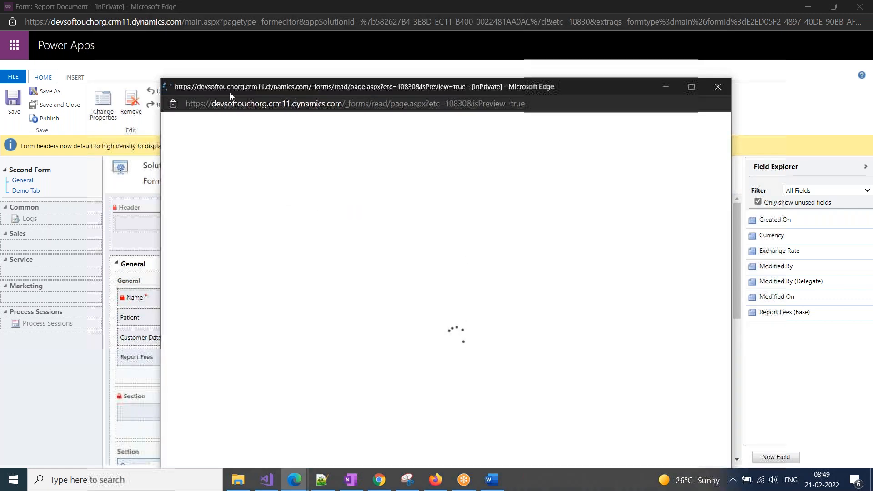
click(718, 87)
click(323, 105)
mouse_move(350, 133)
click(411, 142)
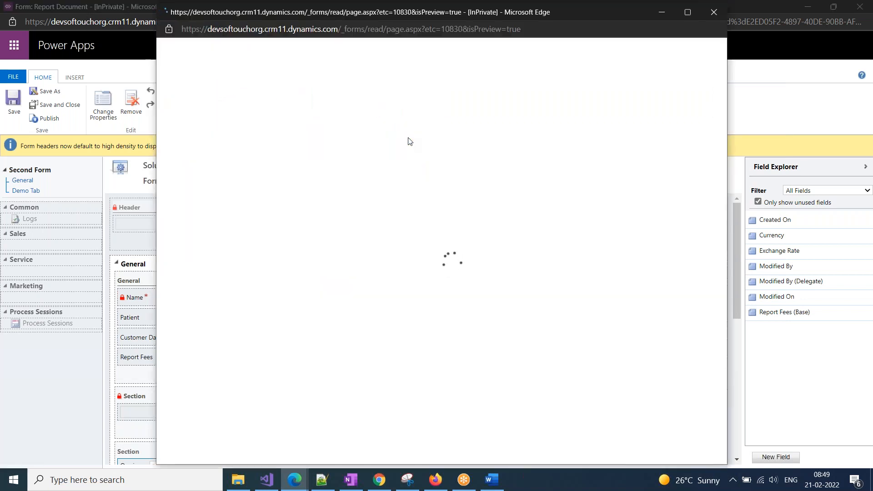
drag(237, 18, 209, 114)
click(685, 89)
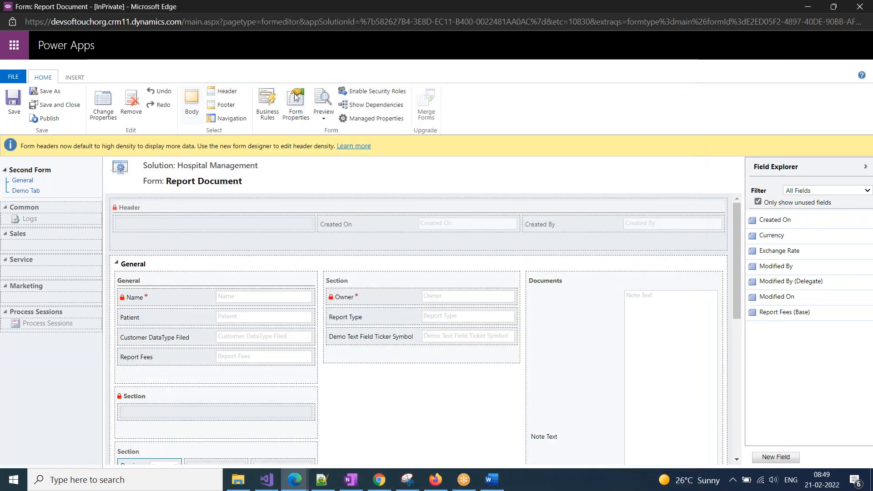
Show the INSERT ribbon commands and review the Section column layout options.
click(75, 77)
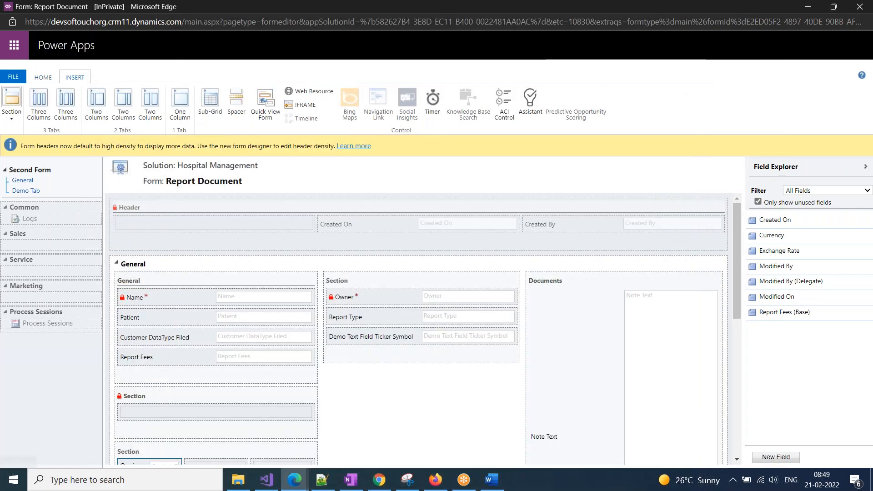
click(12, 116)
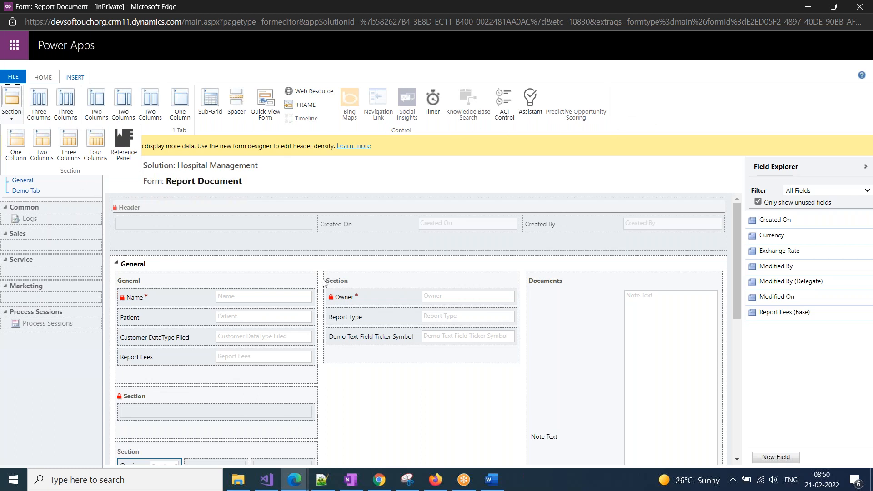
click(338, 188)
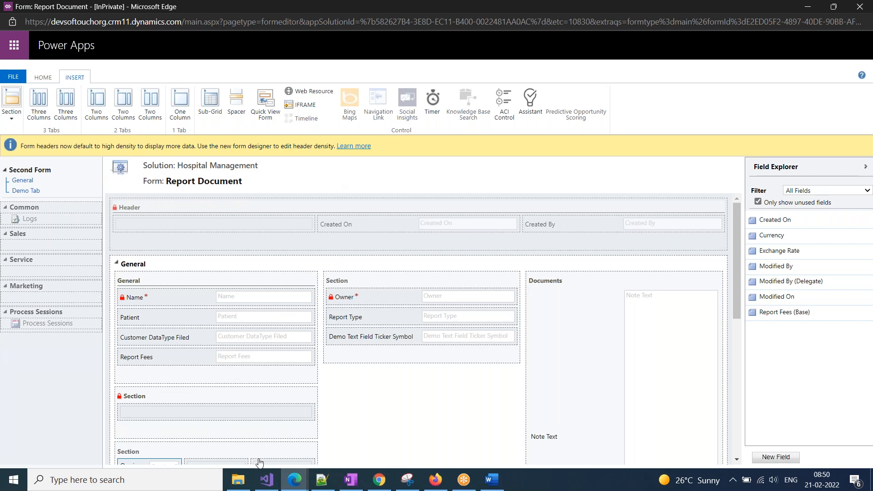
Bring the General tab's sections into view in the form navigation.
scroll(260, 463, down, 1)
scroll(197, 440, down, 1)
scroll(197, 441, up, 2)
click(32, 191)
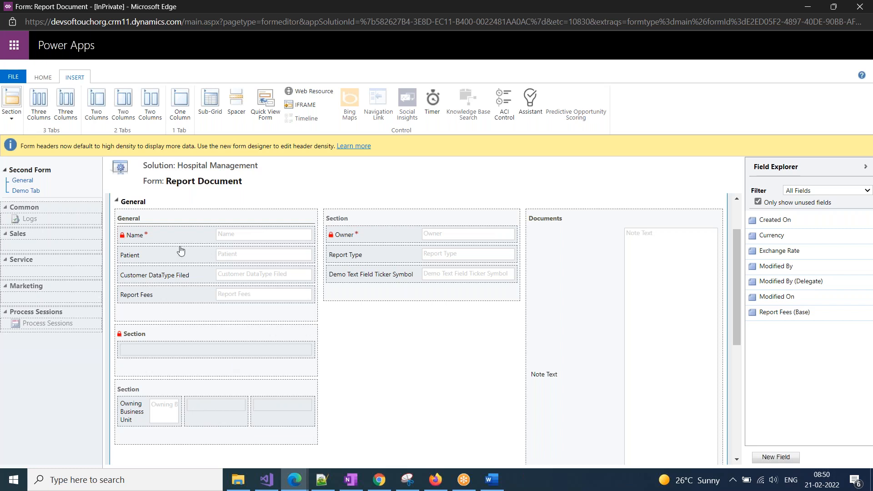
double_click(152, 238)
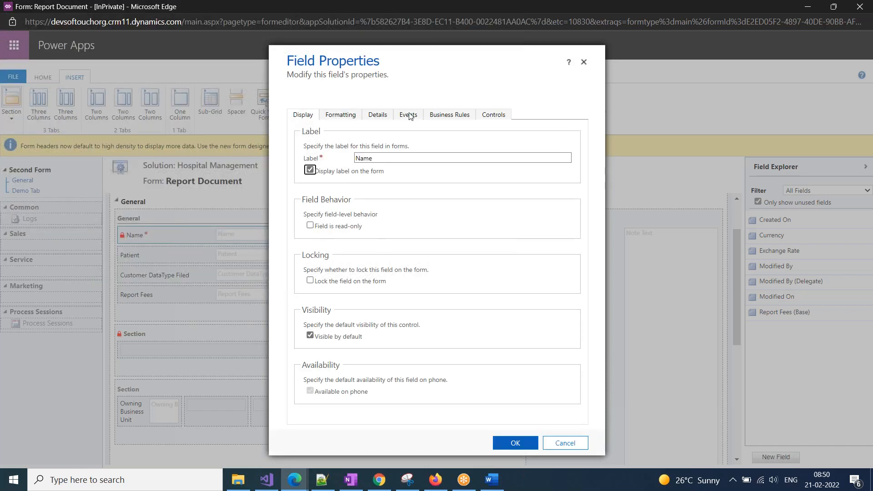
click(340, 117)
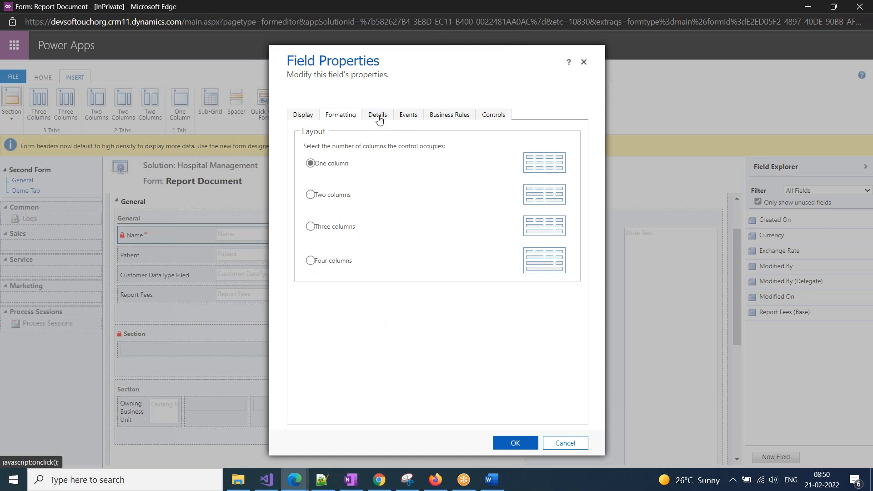
click(377, 117)
click(411, 117)
click(449, 117)
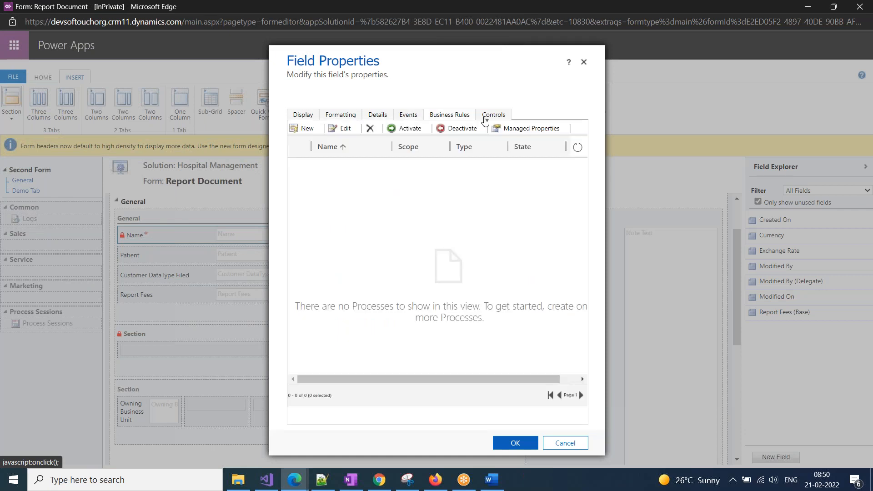
click(504, 116)
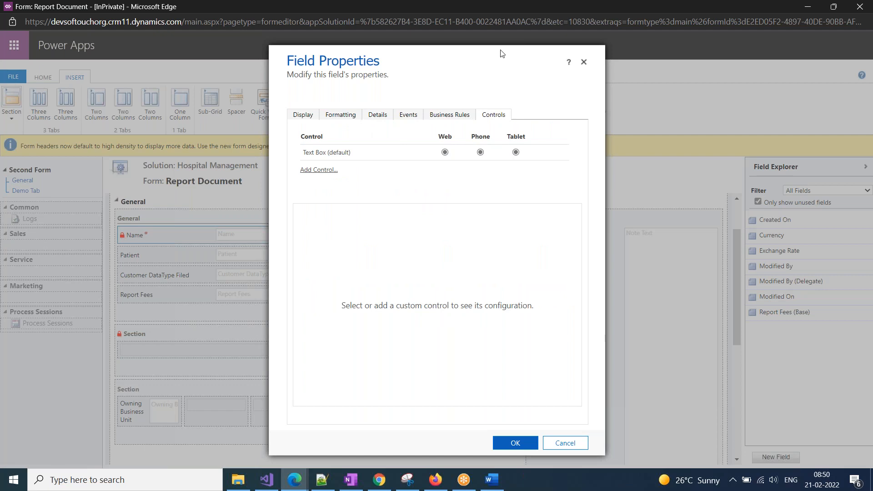
click(584, 62)
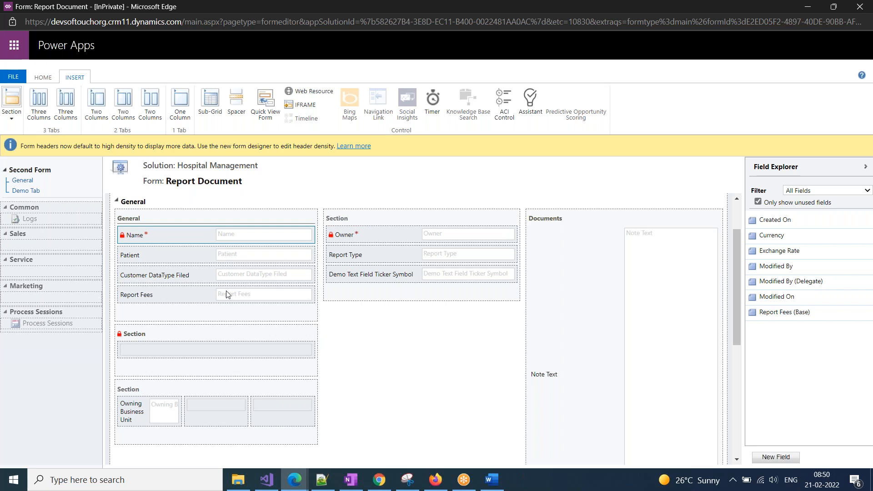
Move the form editor aside and delete the main Information form from the solution's forms list.
drag(126, 7, 127, 91)
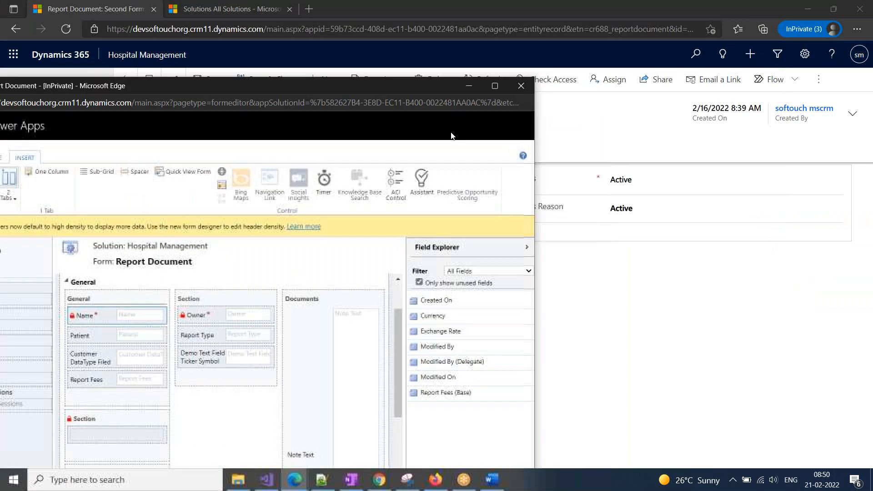
drag(356, 89, 602, 108)
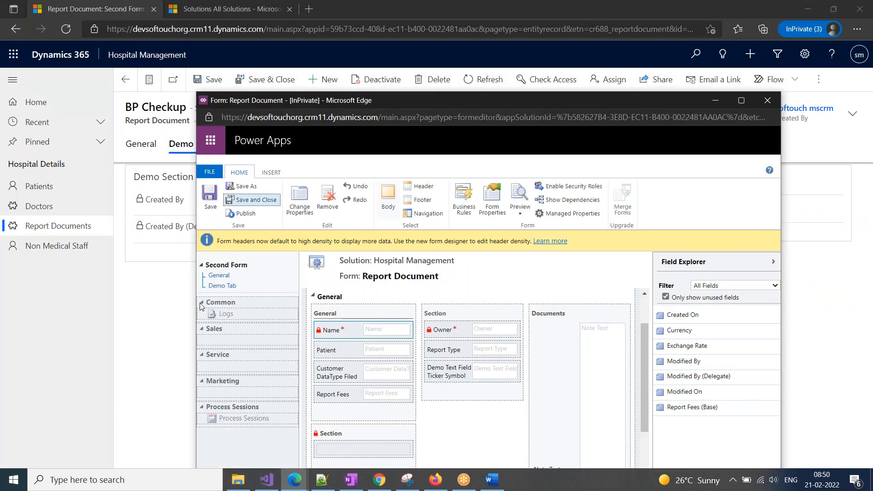
mouse_move(296, 480)
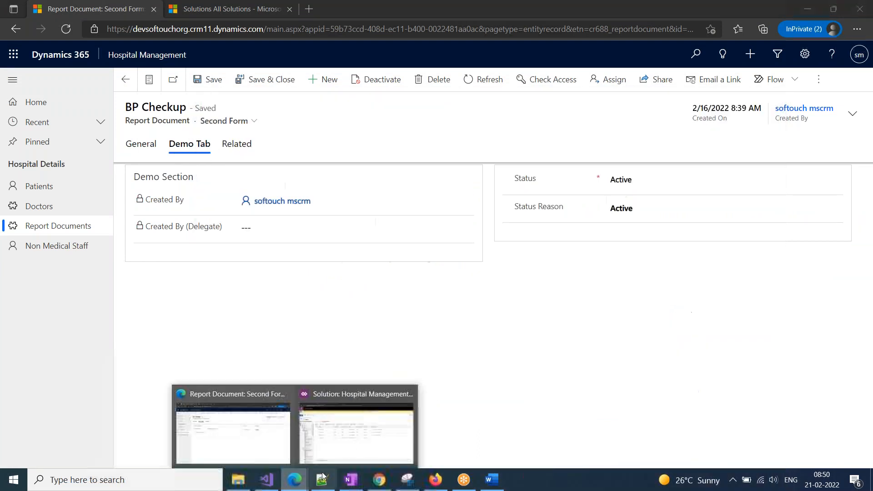
click(367, 441)
click(129, 225)
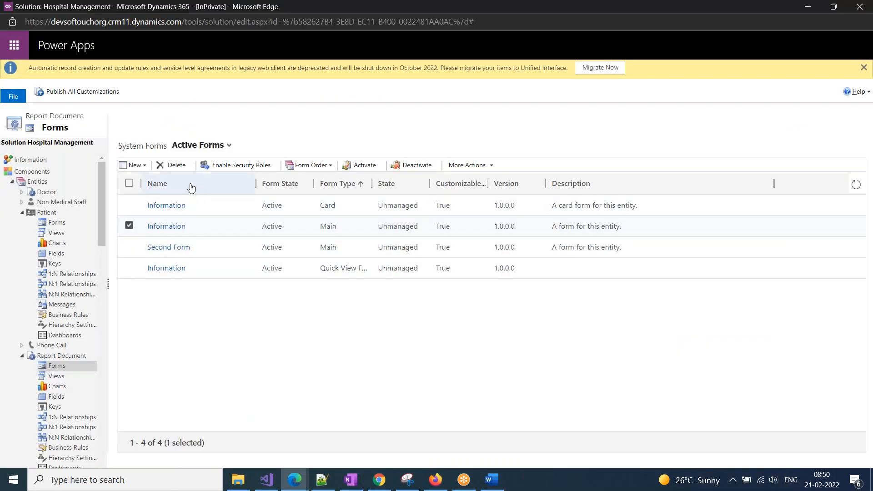
click(173, 165)
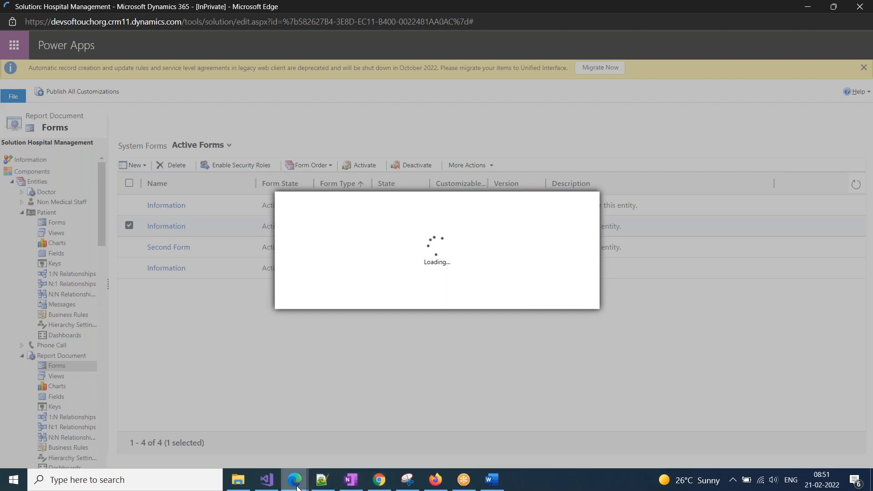
Check the forms listed for the Second Form record, then return to the solution's forms list.
mouse_move(295, 478)
click(232, 414)
click(222, 122)
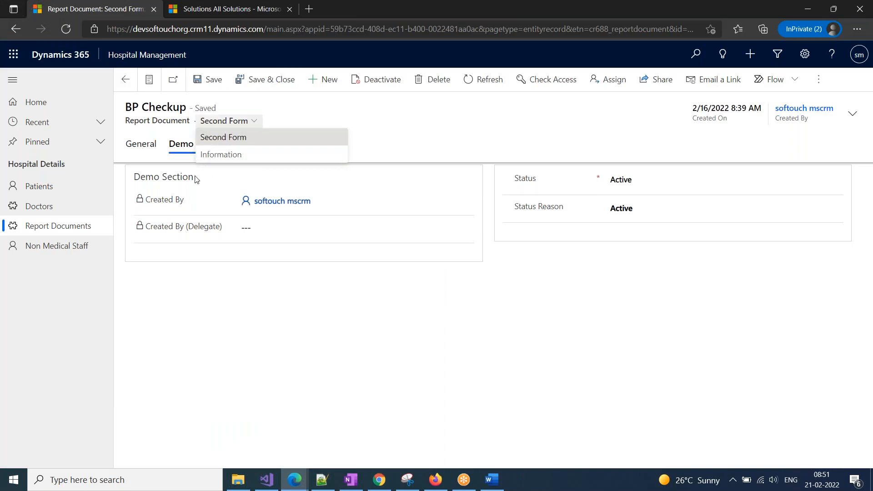
click(295, 480)
click(356, 411)
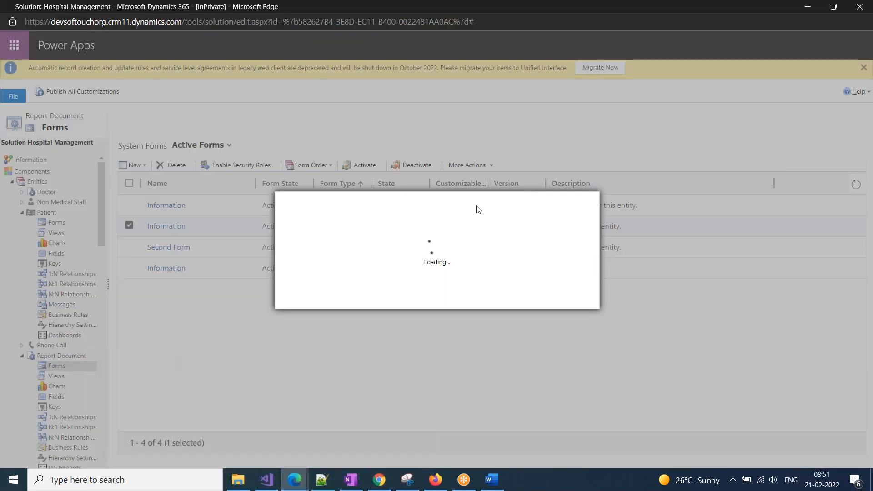